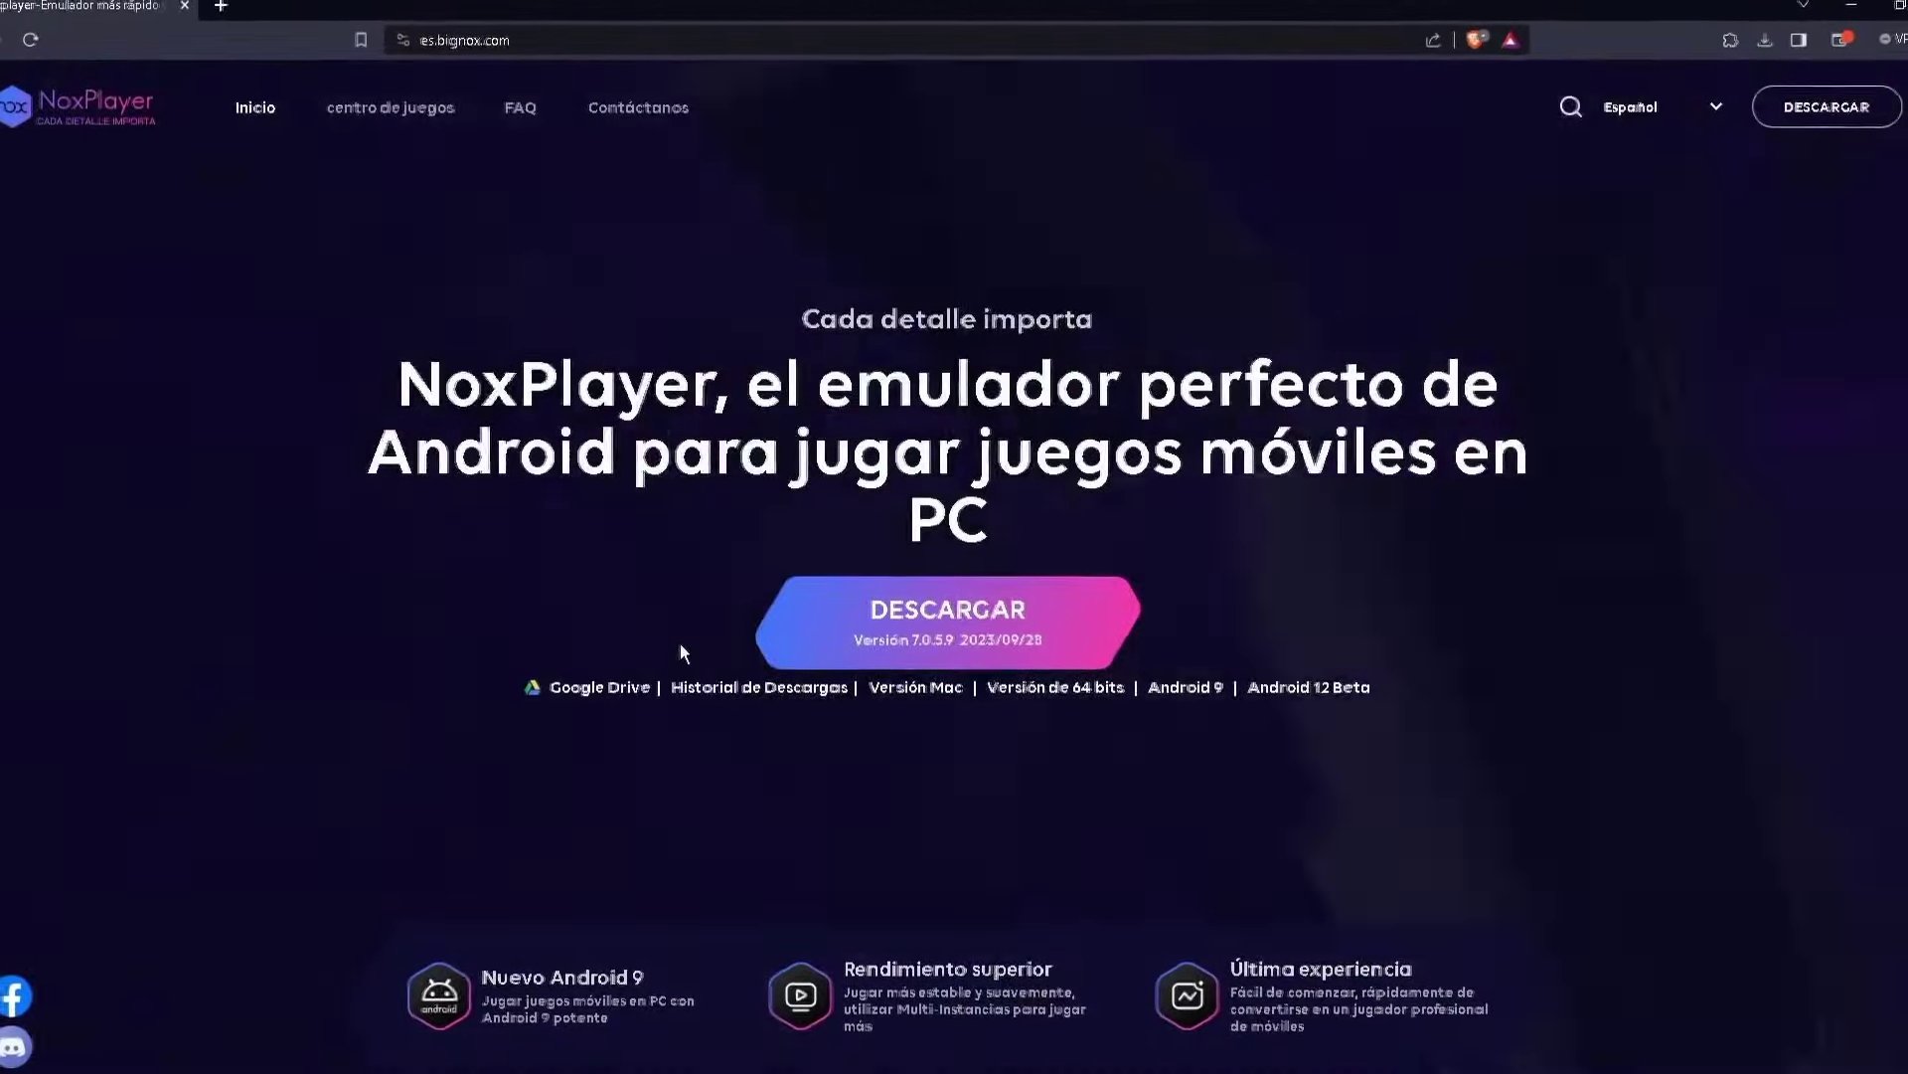
# - Open the V7.0.5.9 release note from NoxPlayer's download history
pyautogui.click(715, 692)
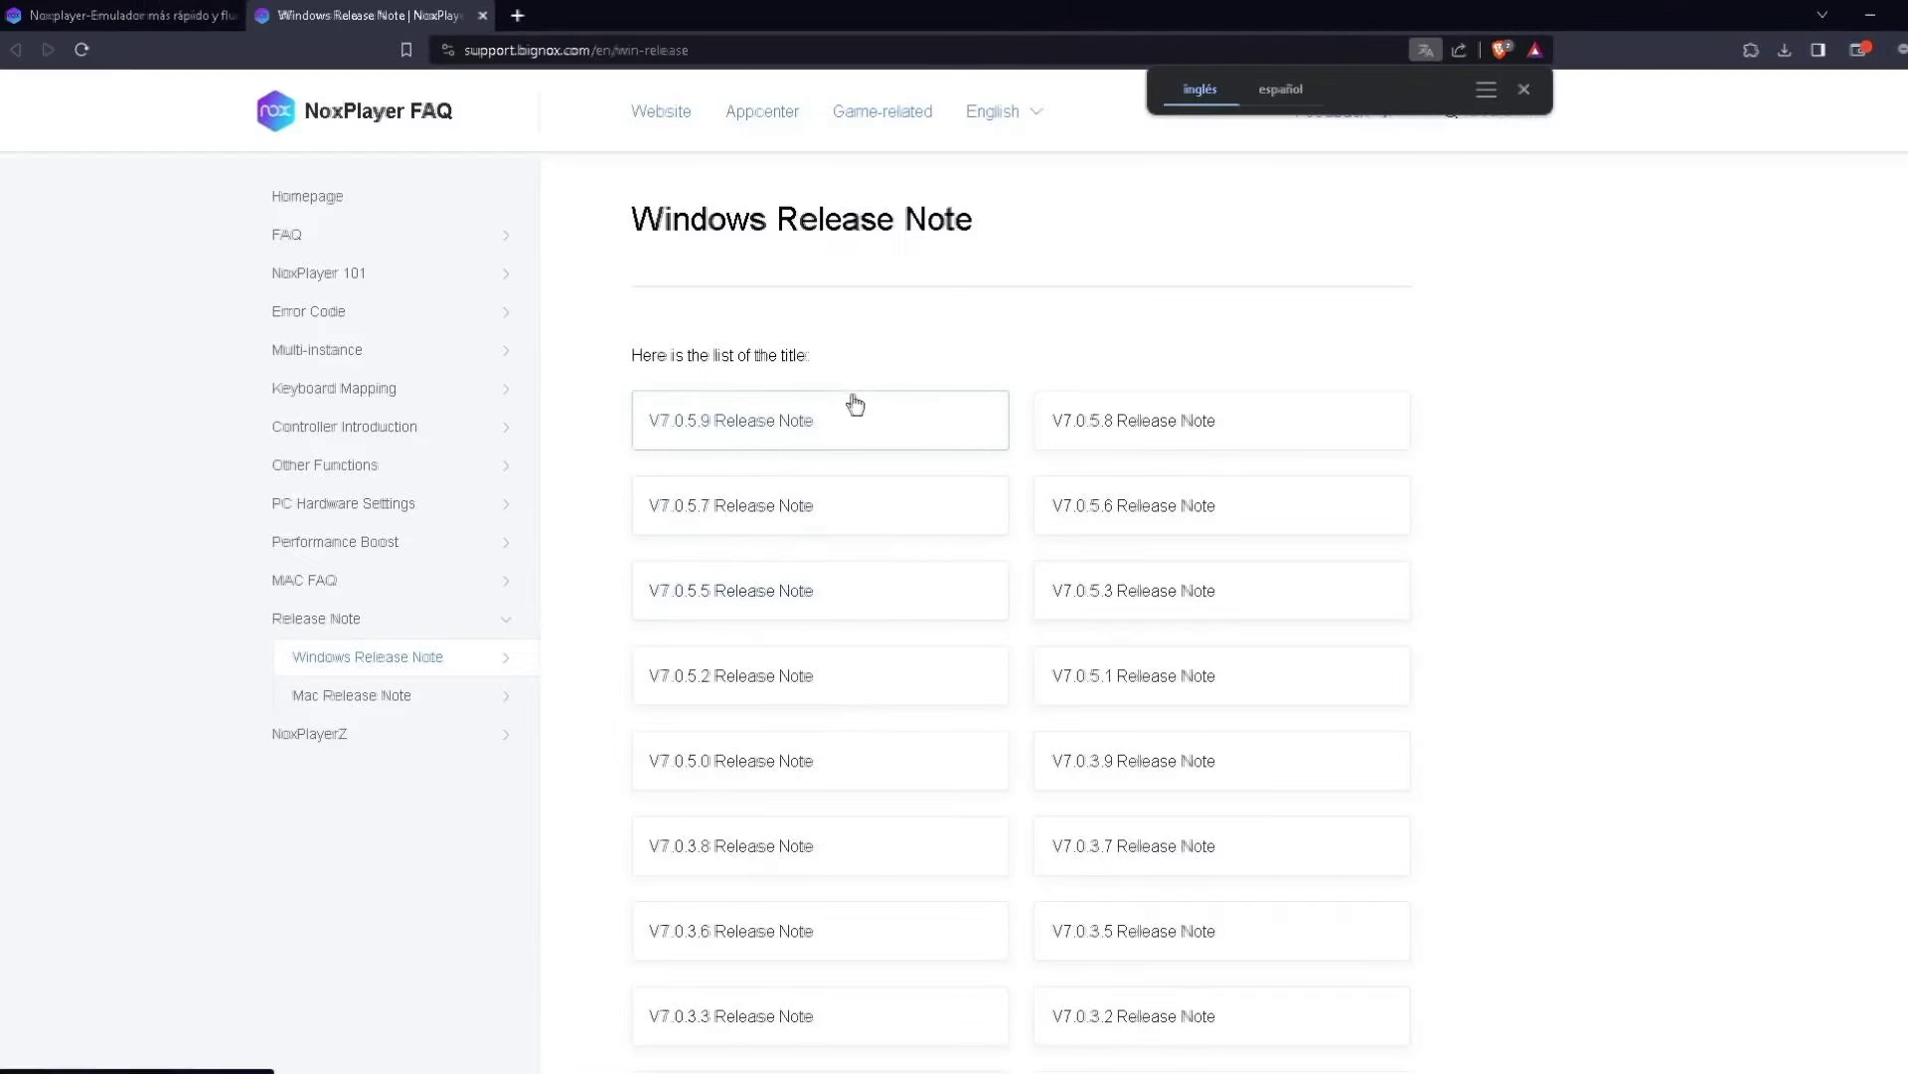
pyautogui.middleClick(1443, 468)
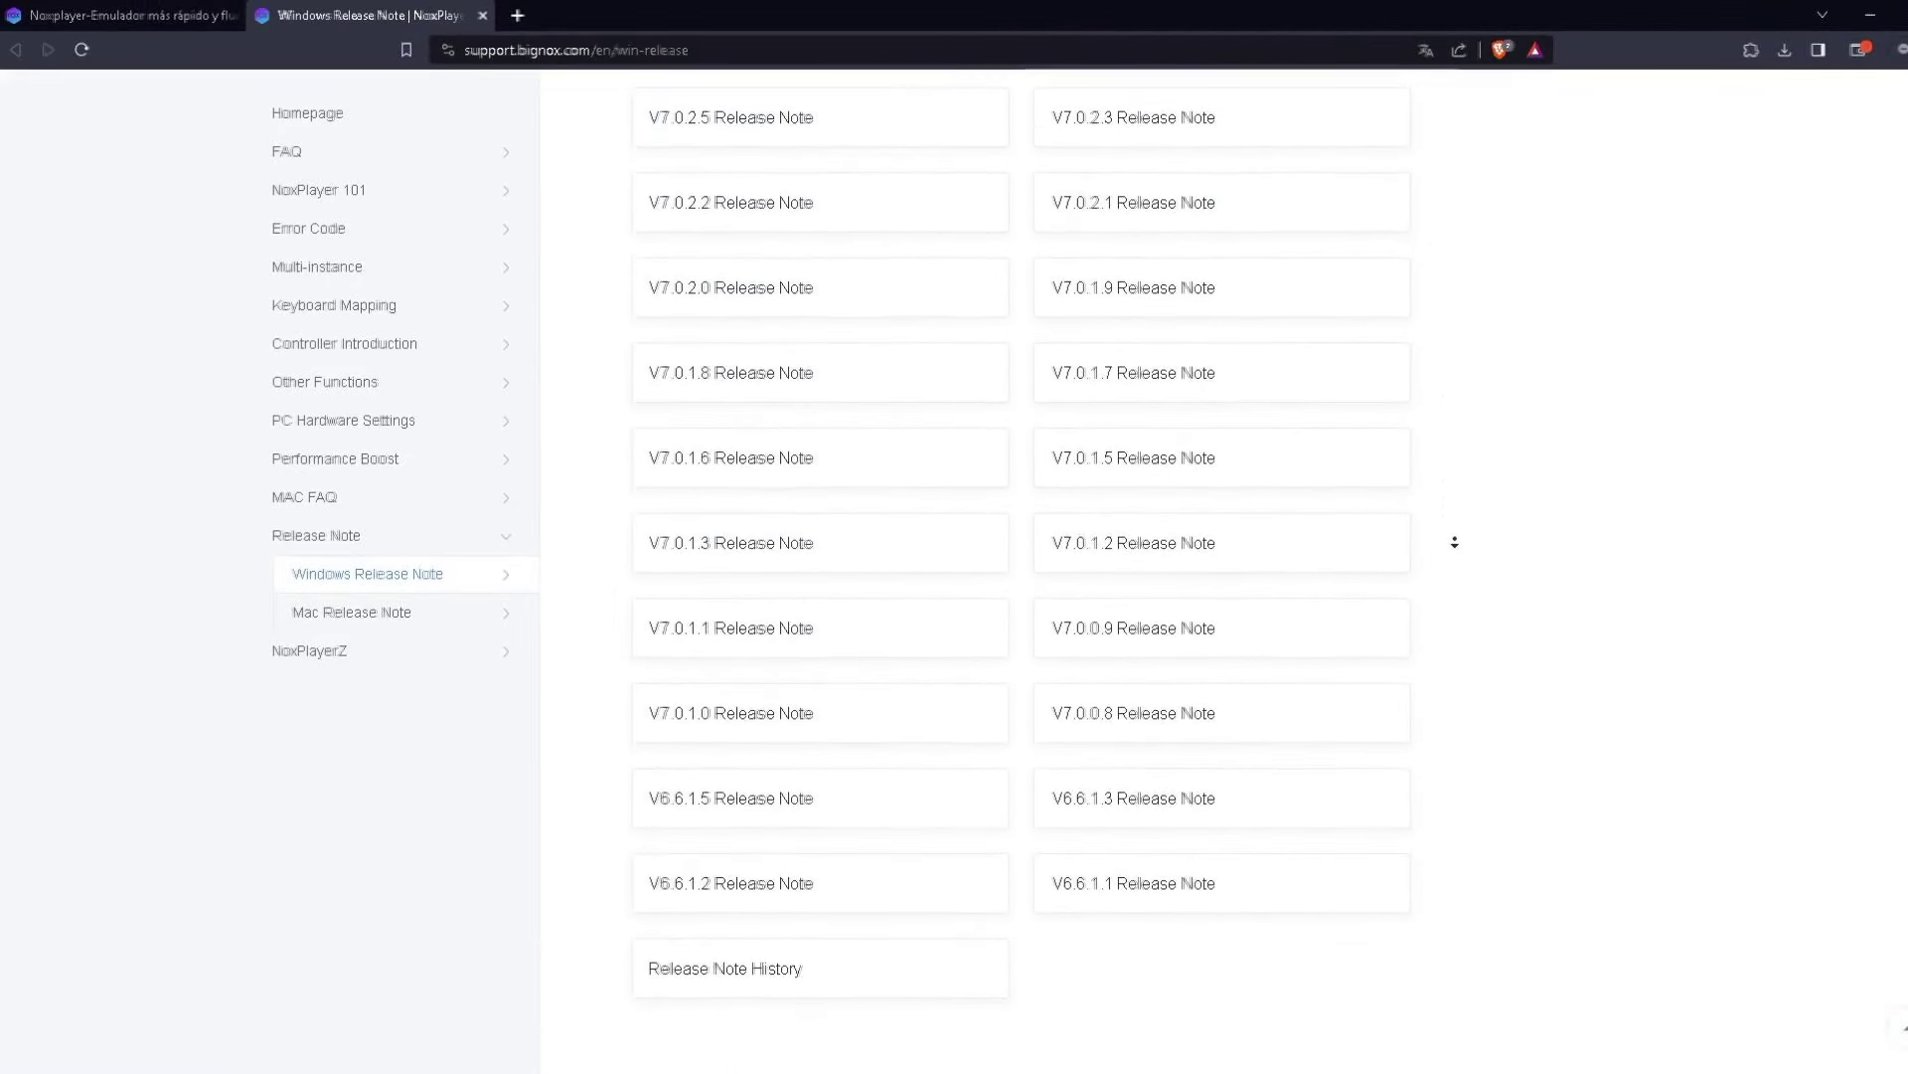
pyautogui.press('Home')
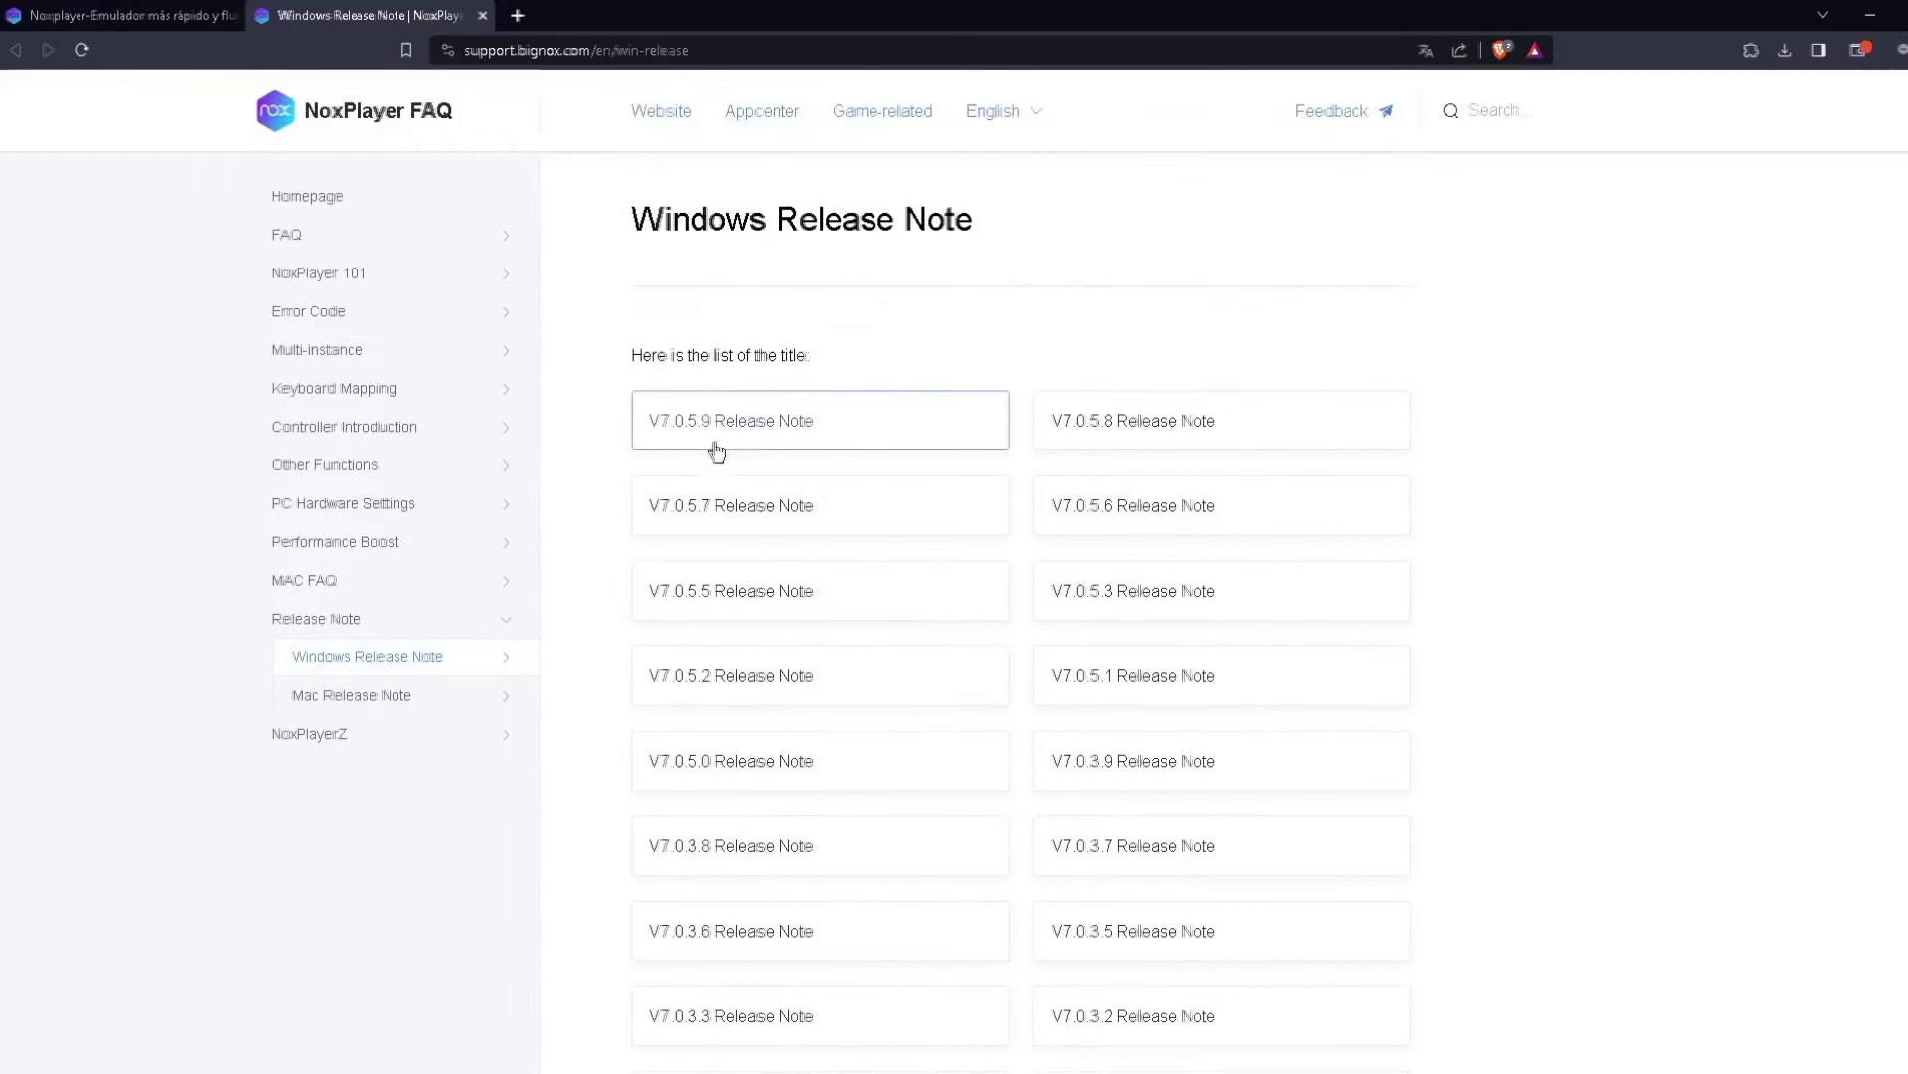
pyautogui.click(754, 433)
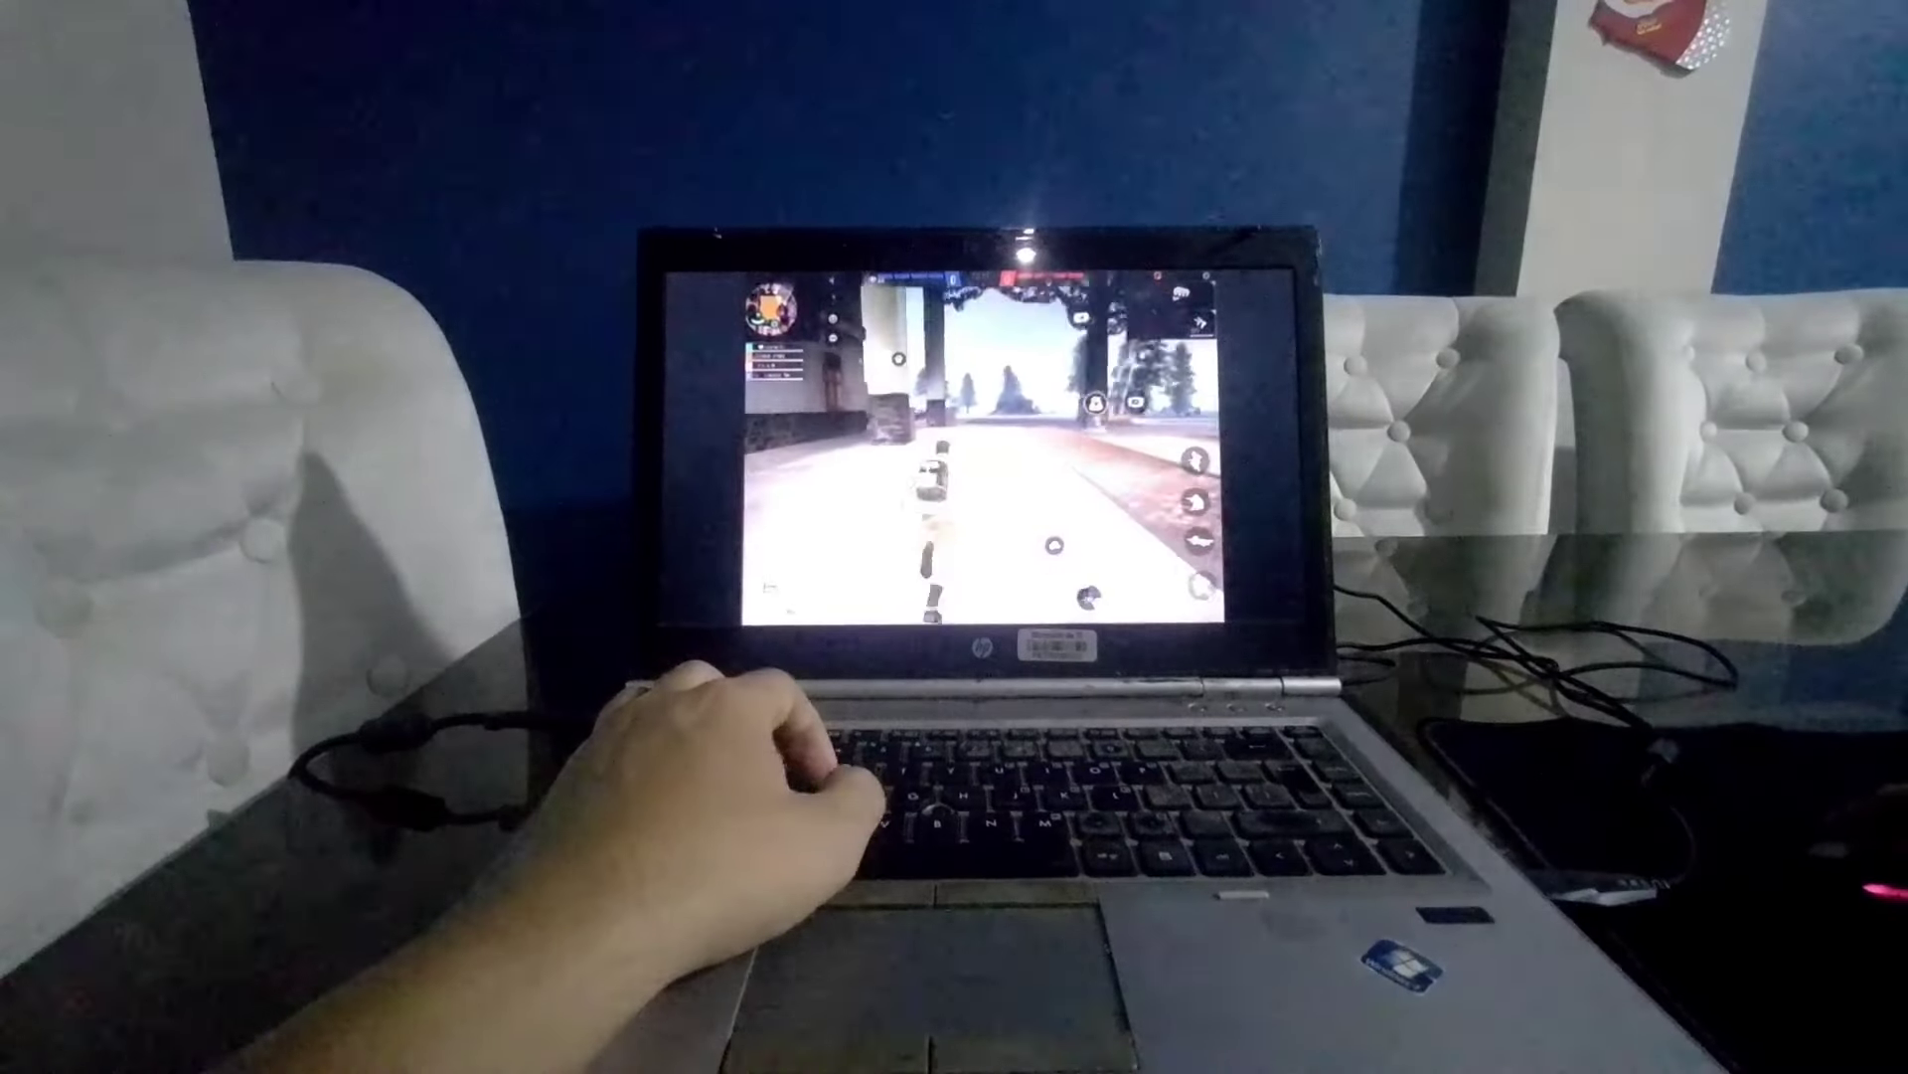
pyautogui.press('w')
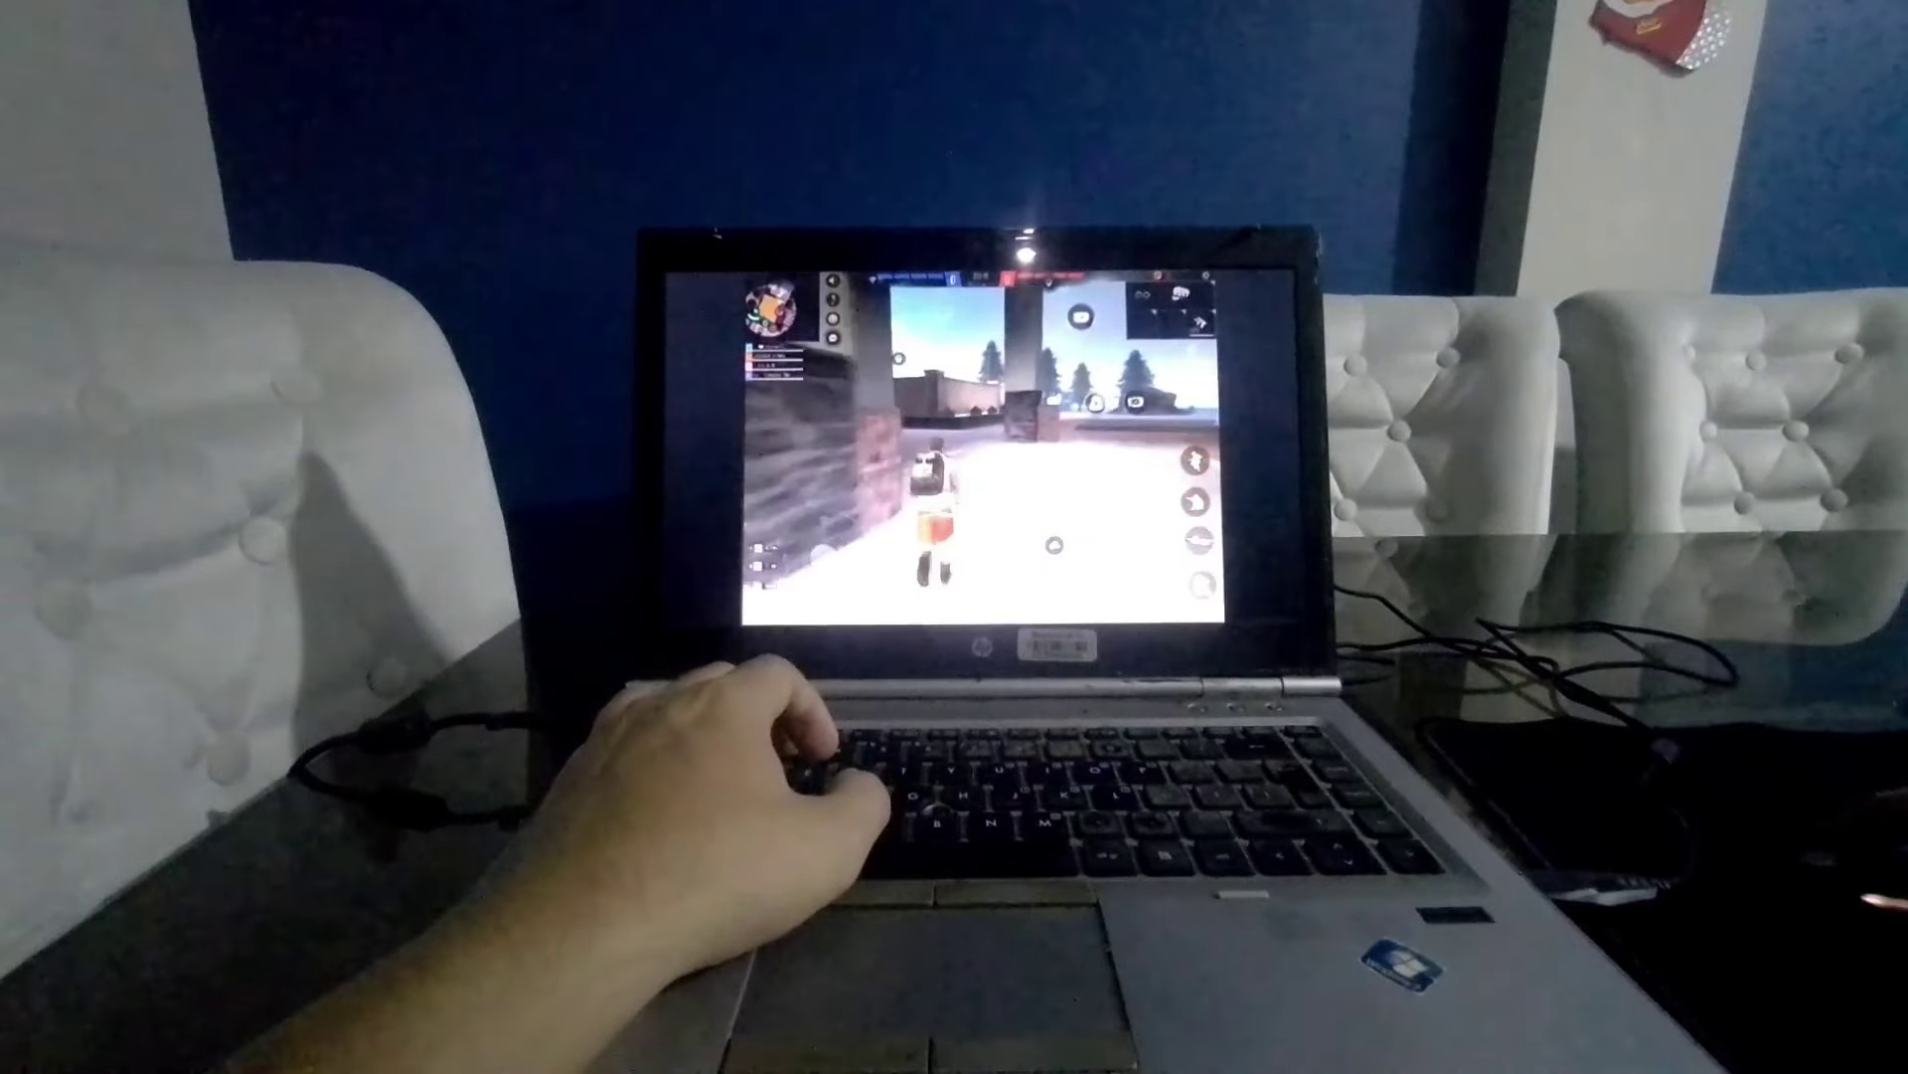
pyautogui.press('w')
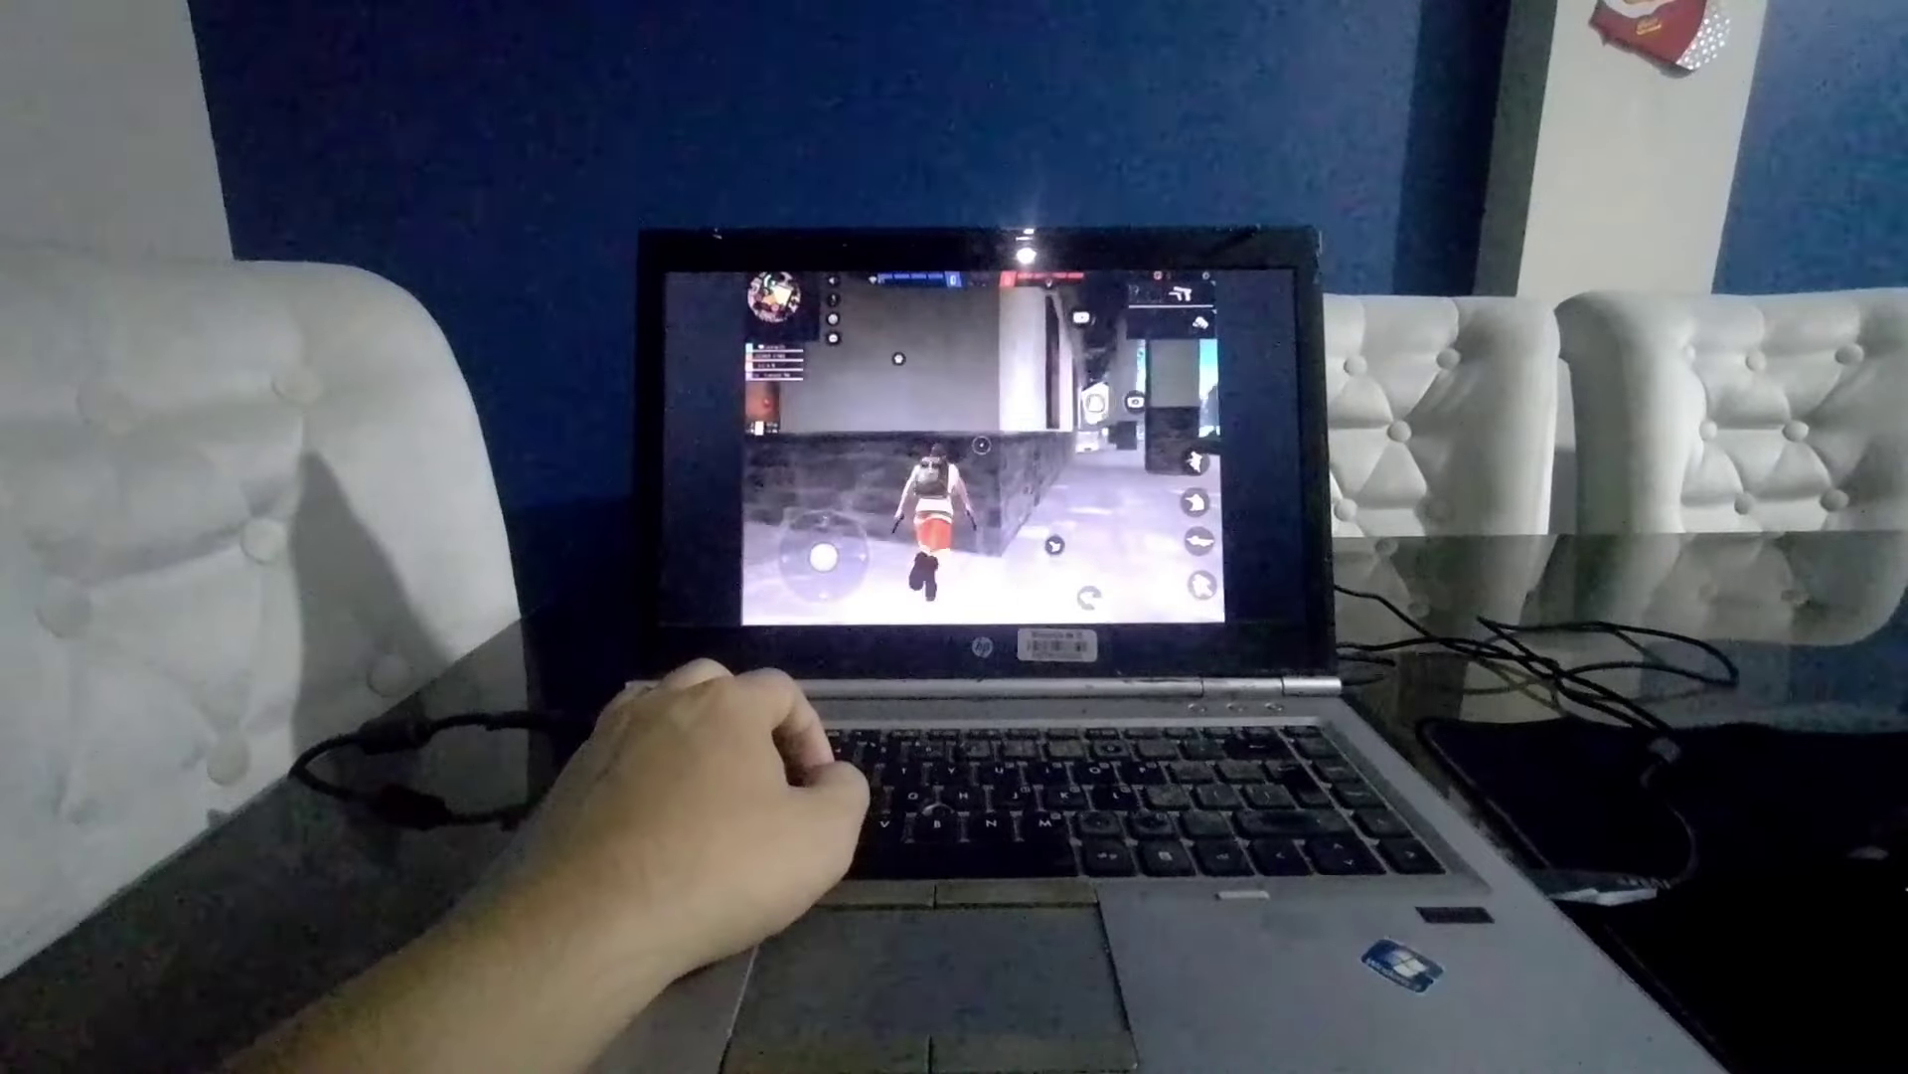
pyautogui.press('w')
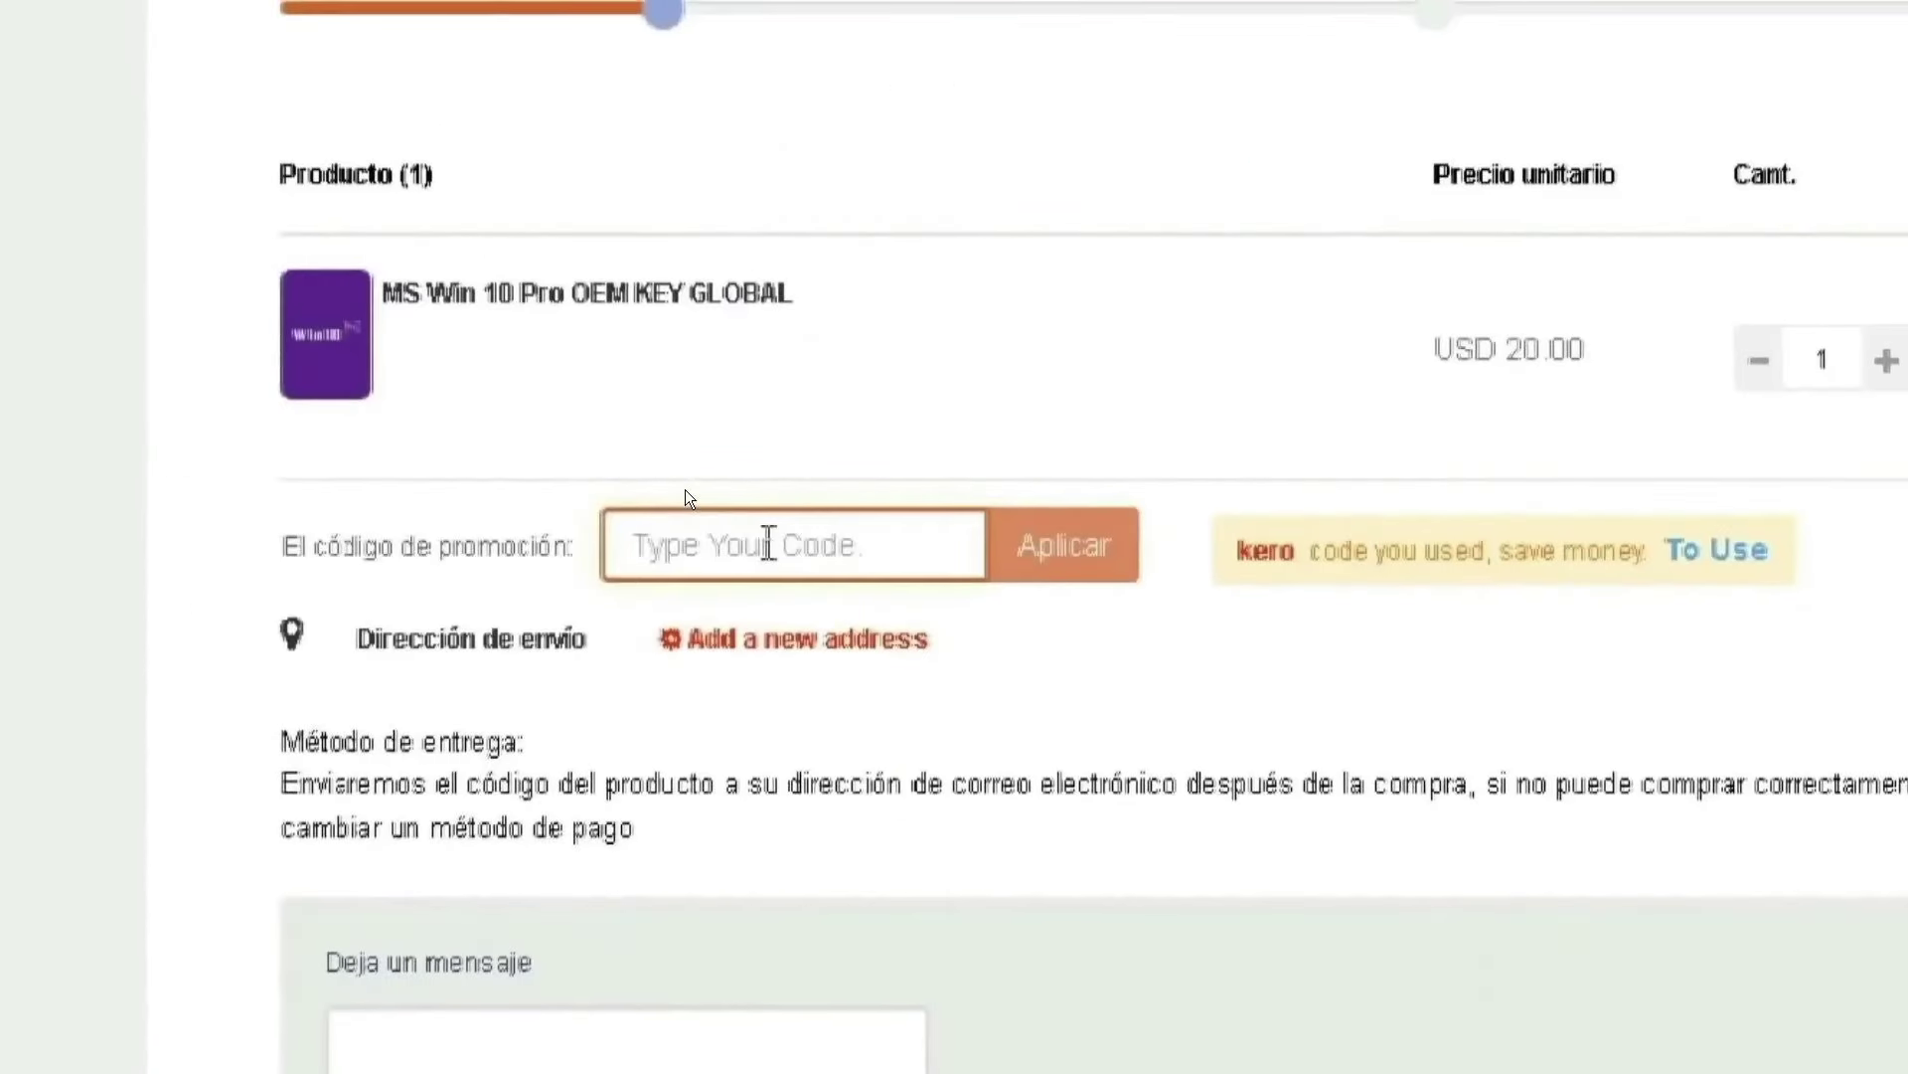
# - Enter the promotion code kero for the MS Win 10 Pro OEM key order and choose PayPal as the payment method
pyautogui.write('kero')
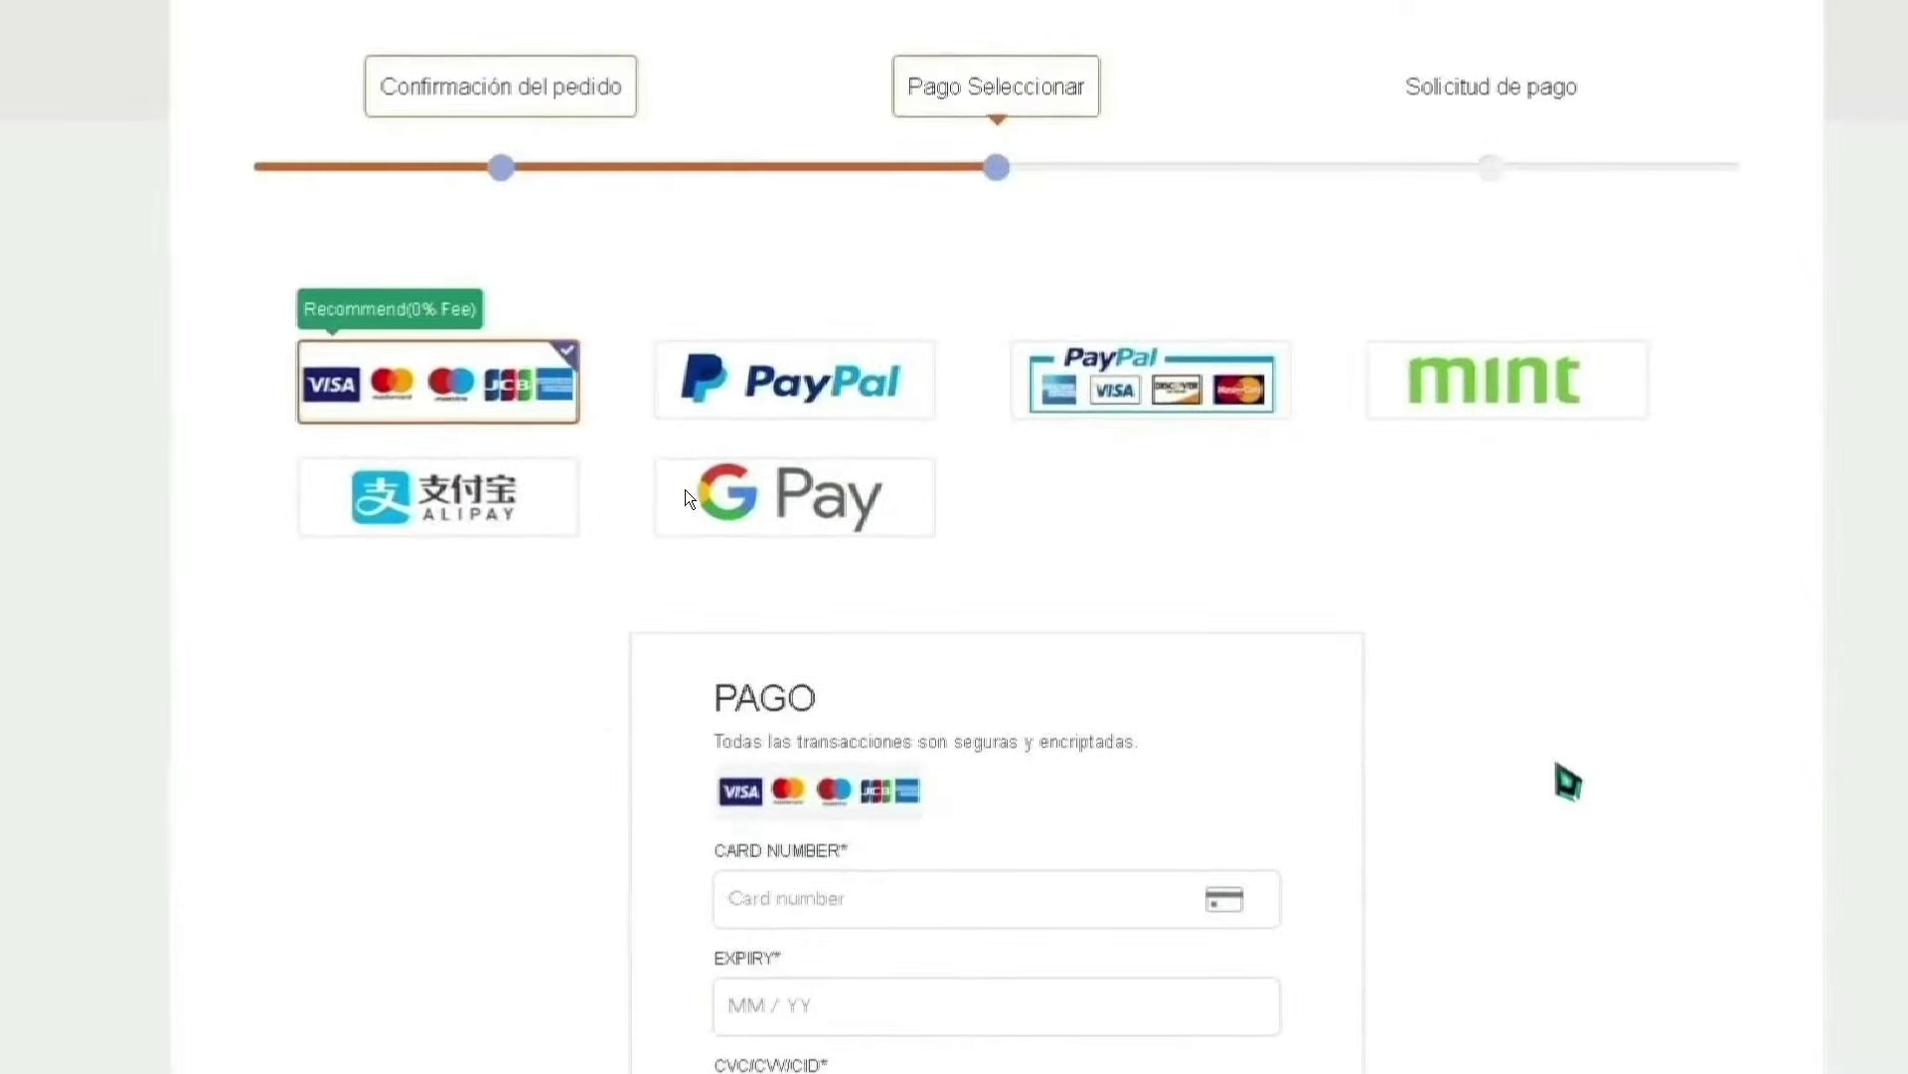
pyautogui.click(796, 382)
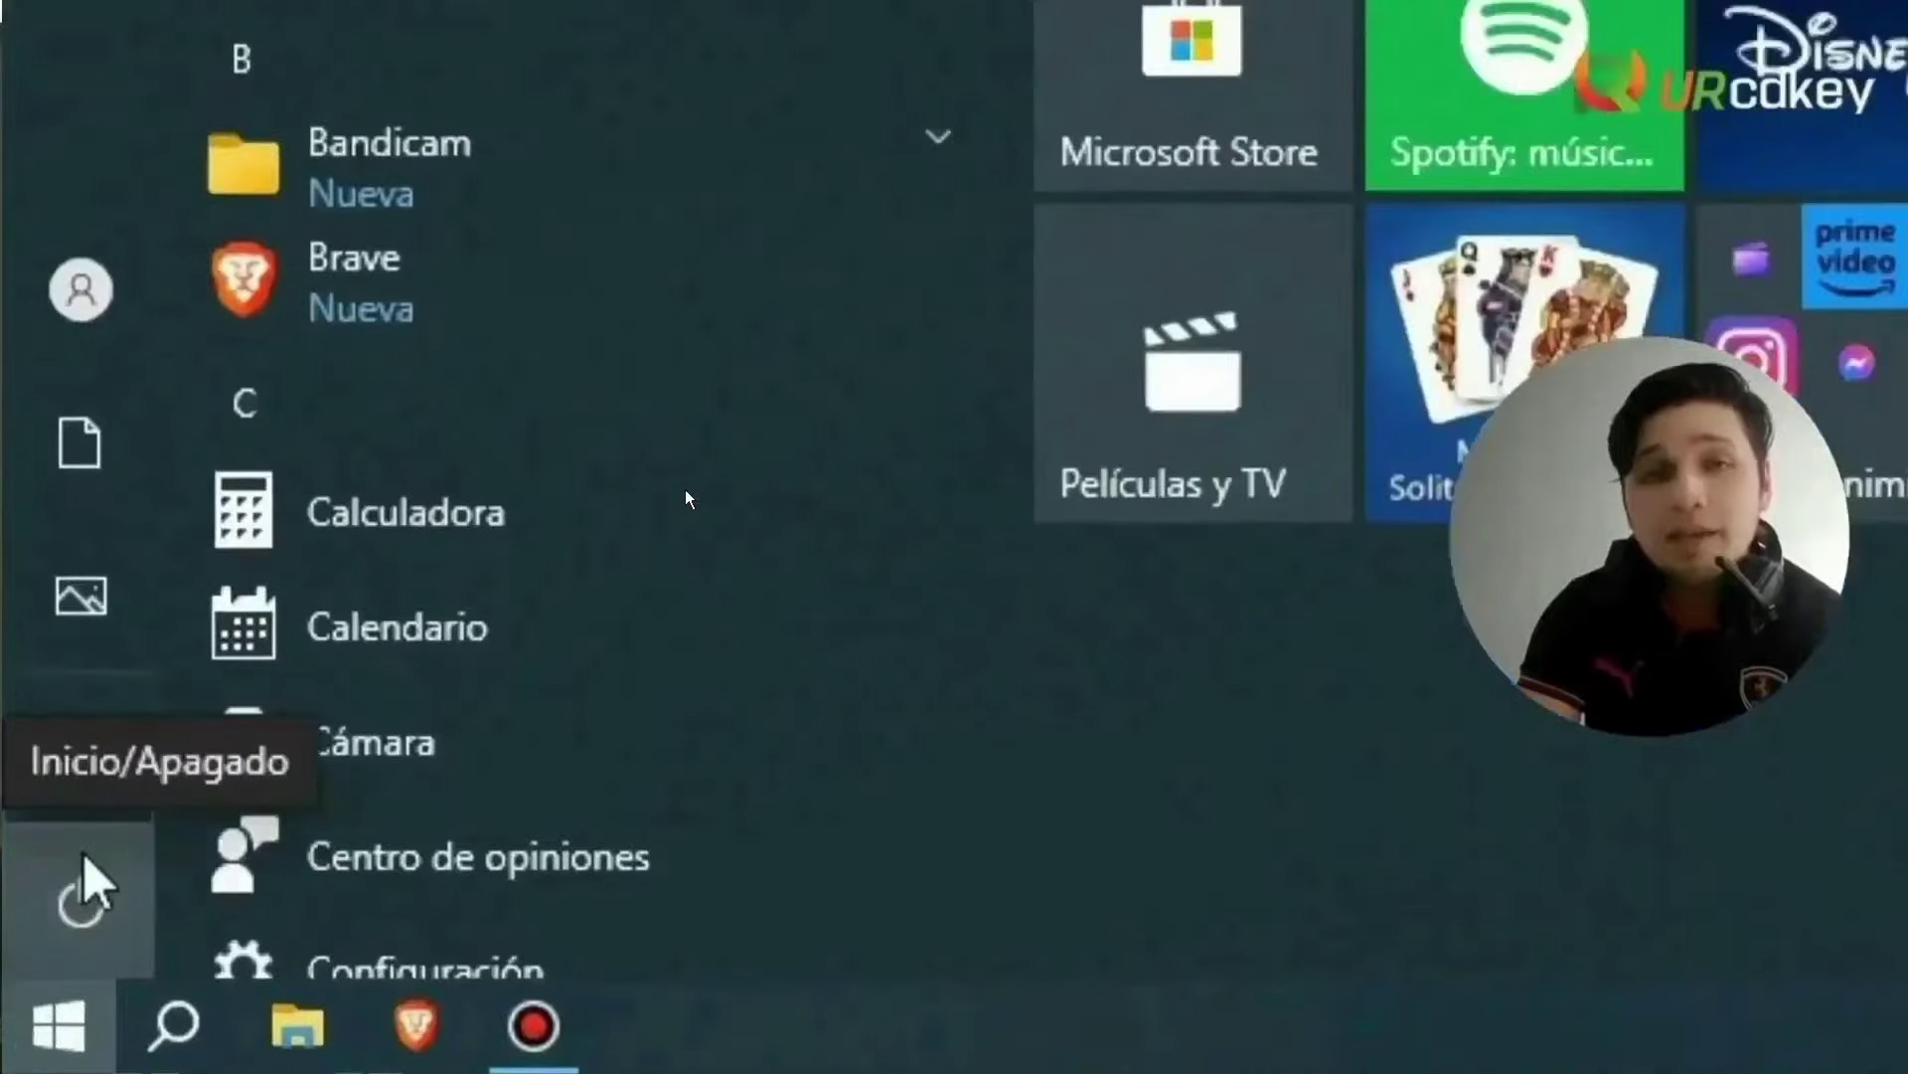
# - Paste the product key into the Windows activation settings, submit it, and check for Windows updates
pyautogui.click(79, 785)
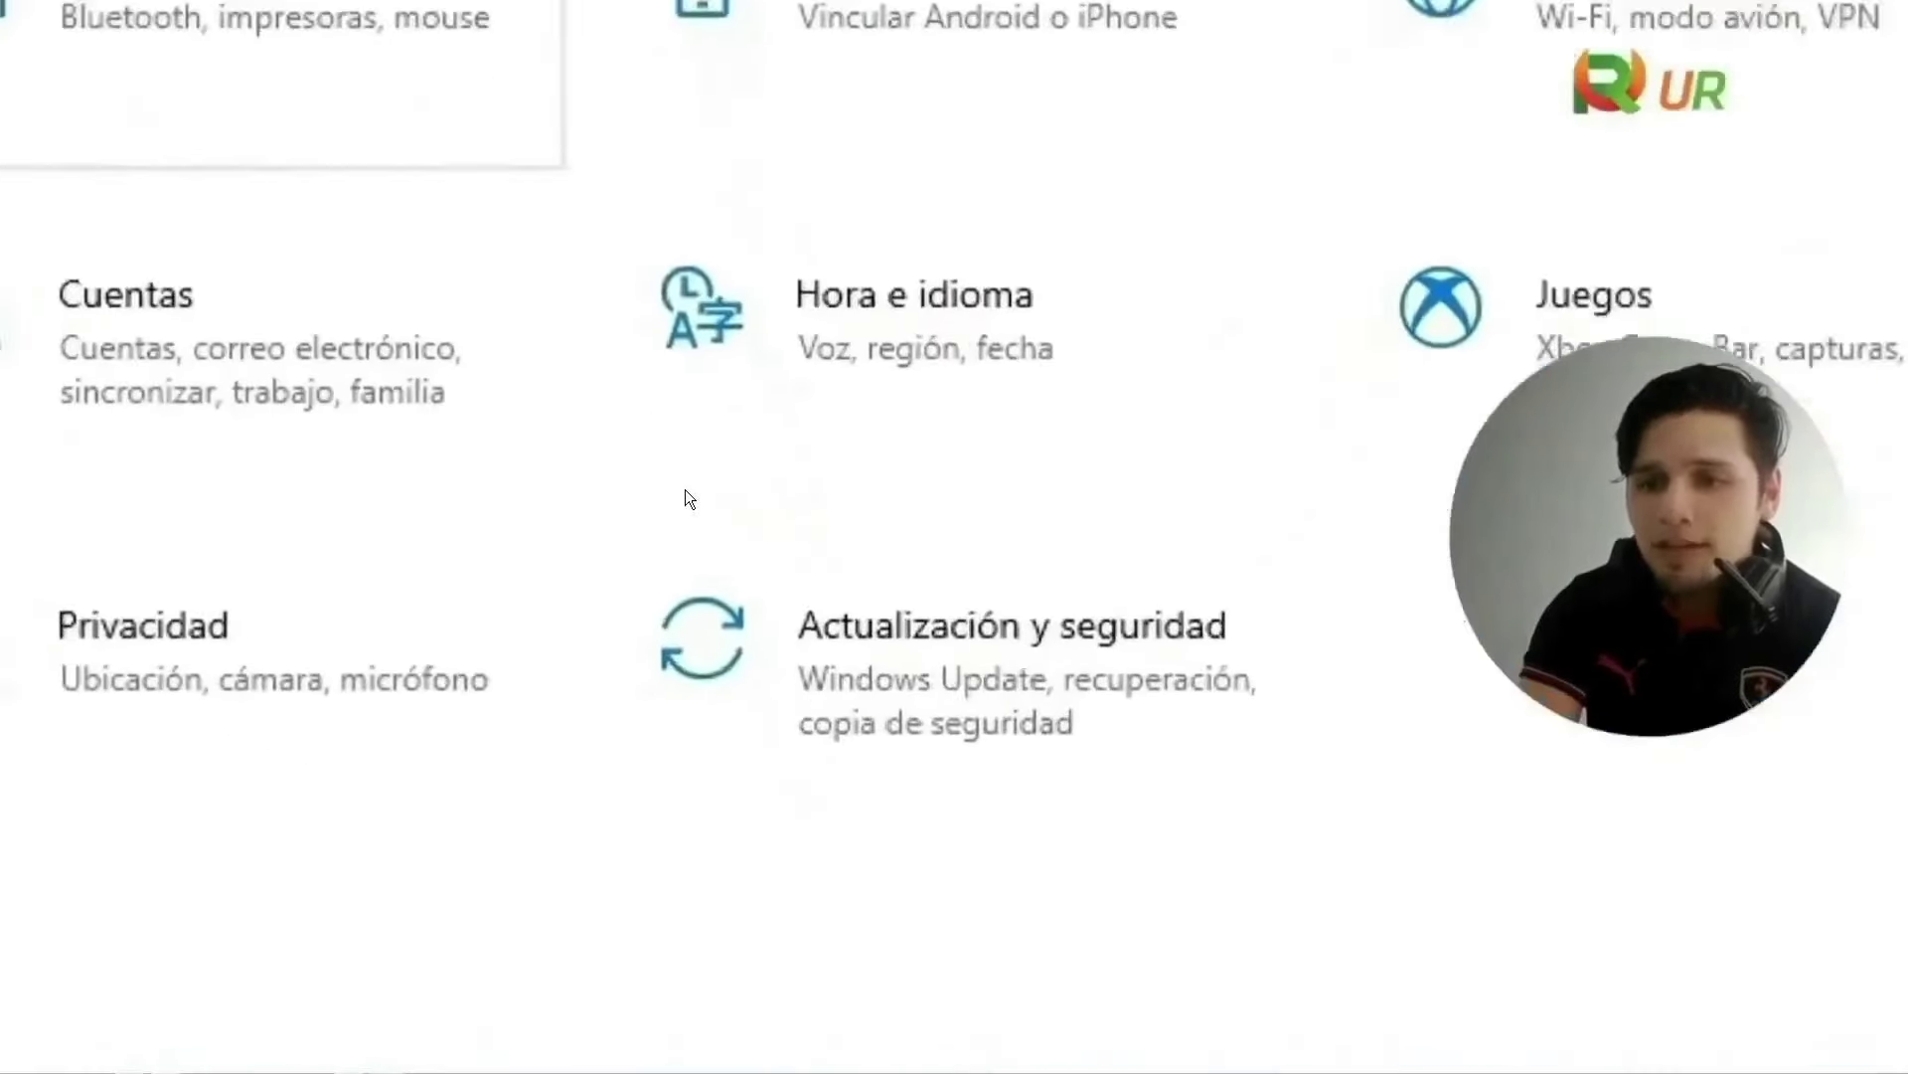
pyautogui.click(550, 723)
pyautogui.rightClick(796, 549)
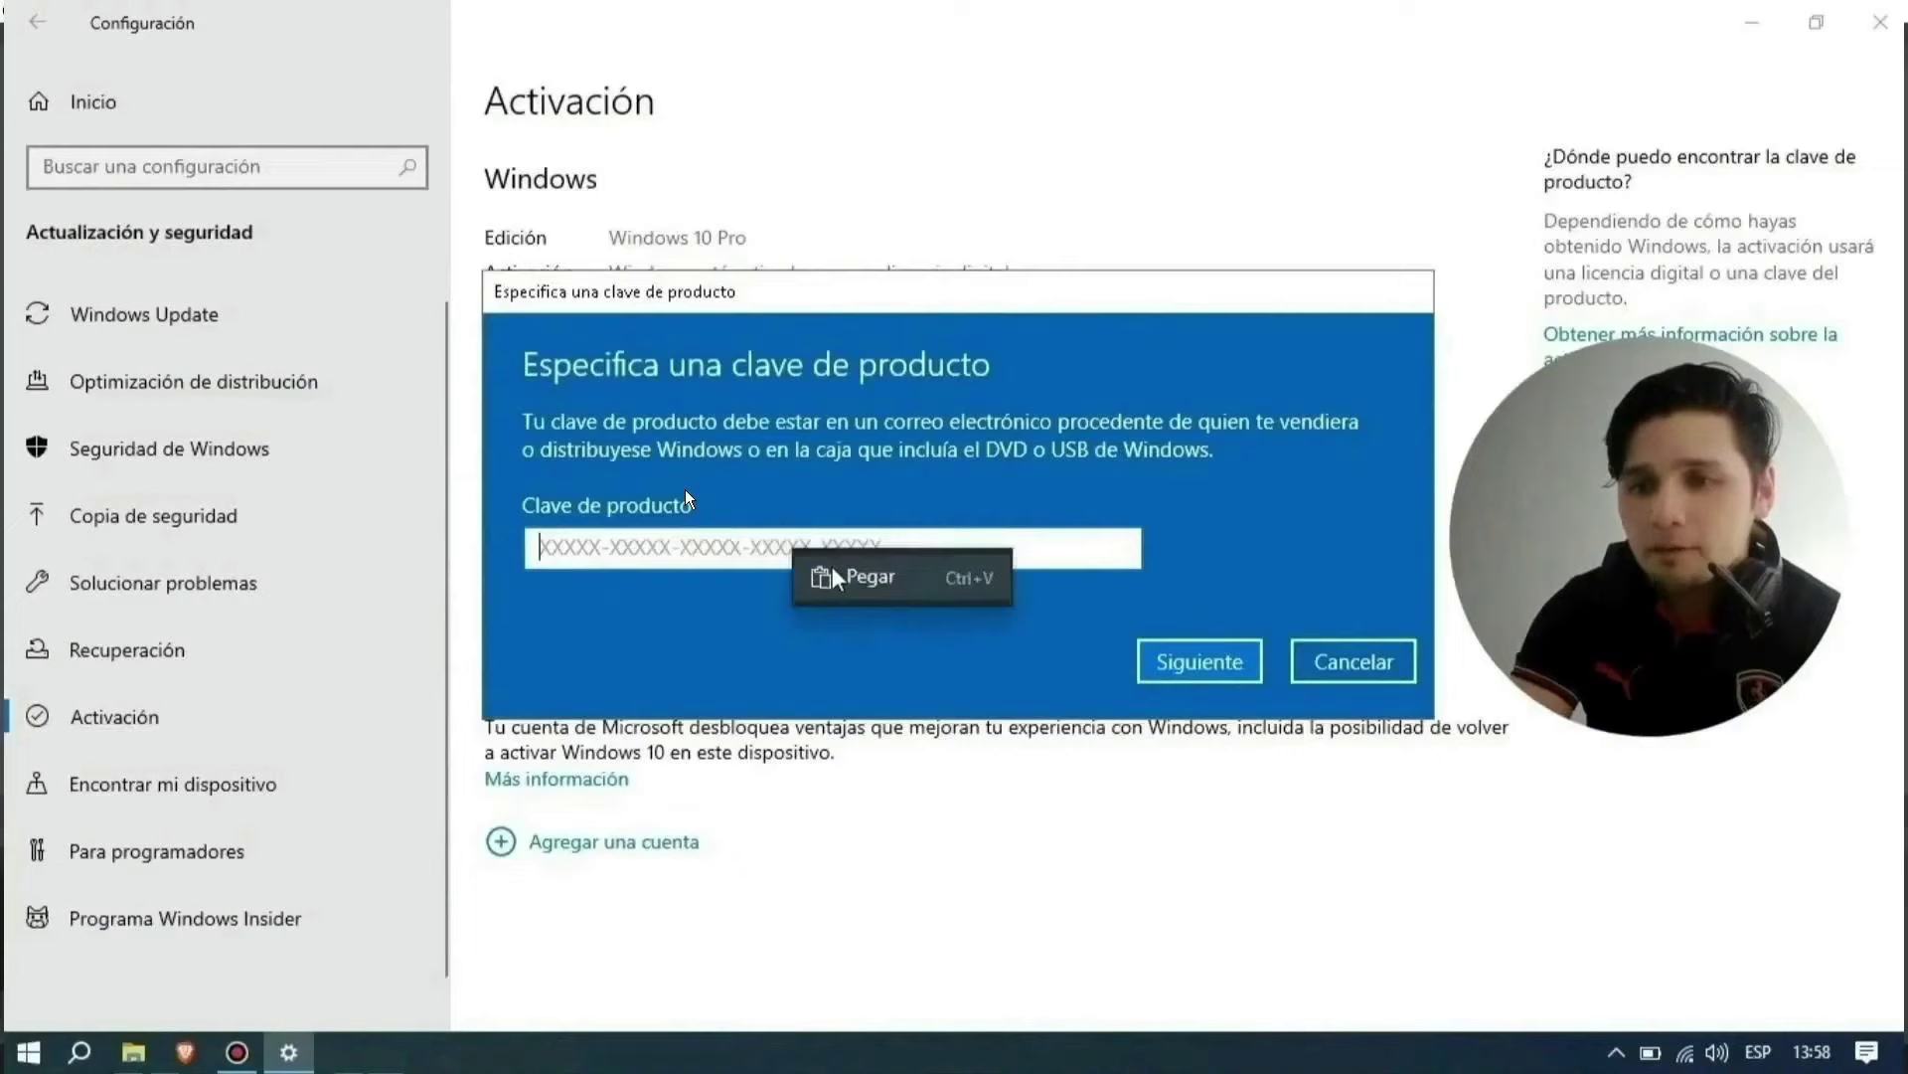
pyautogui.click(815, 579)
pyautogui.click(1202, 663)
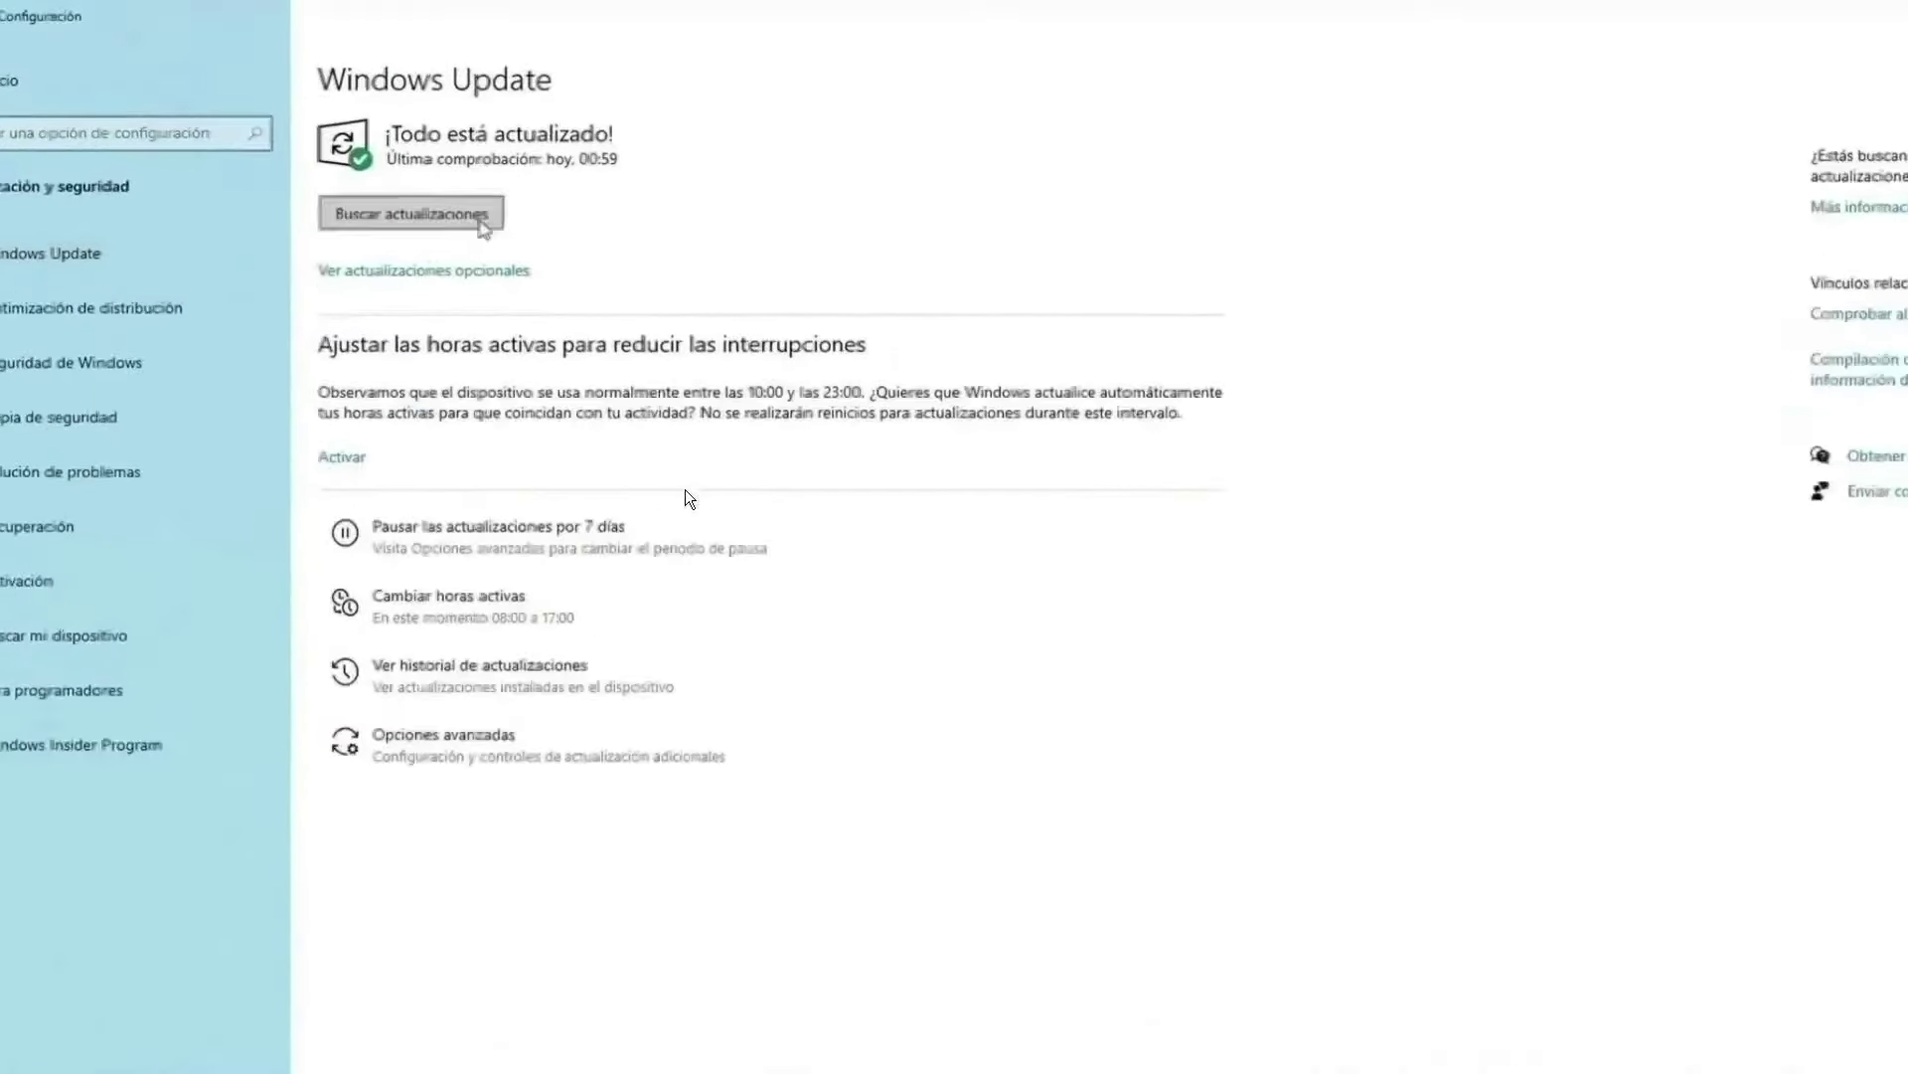
pyautogui.click(443, 196)
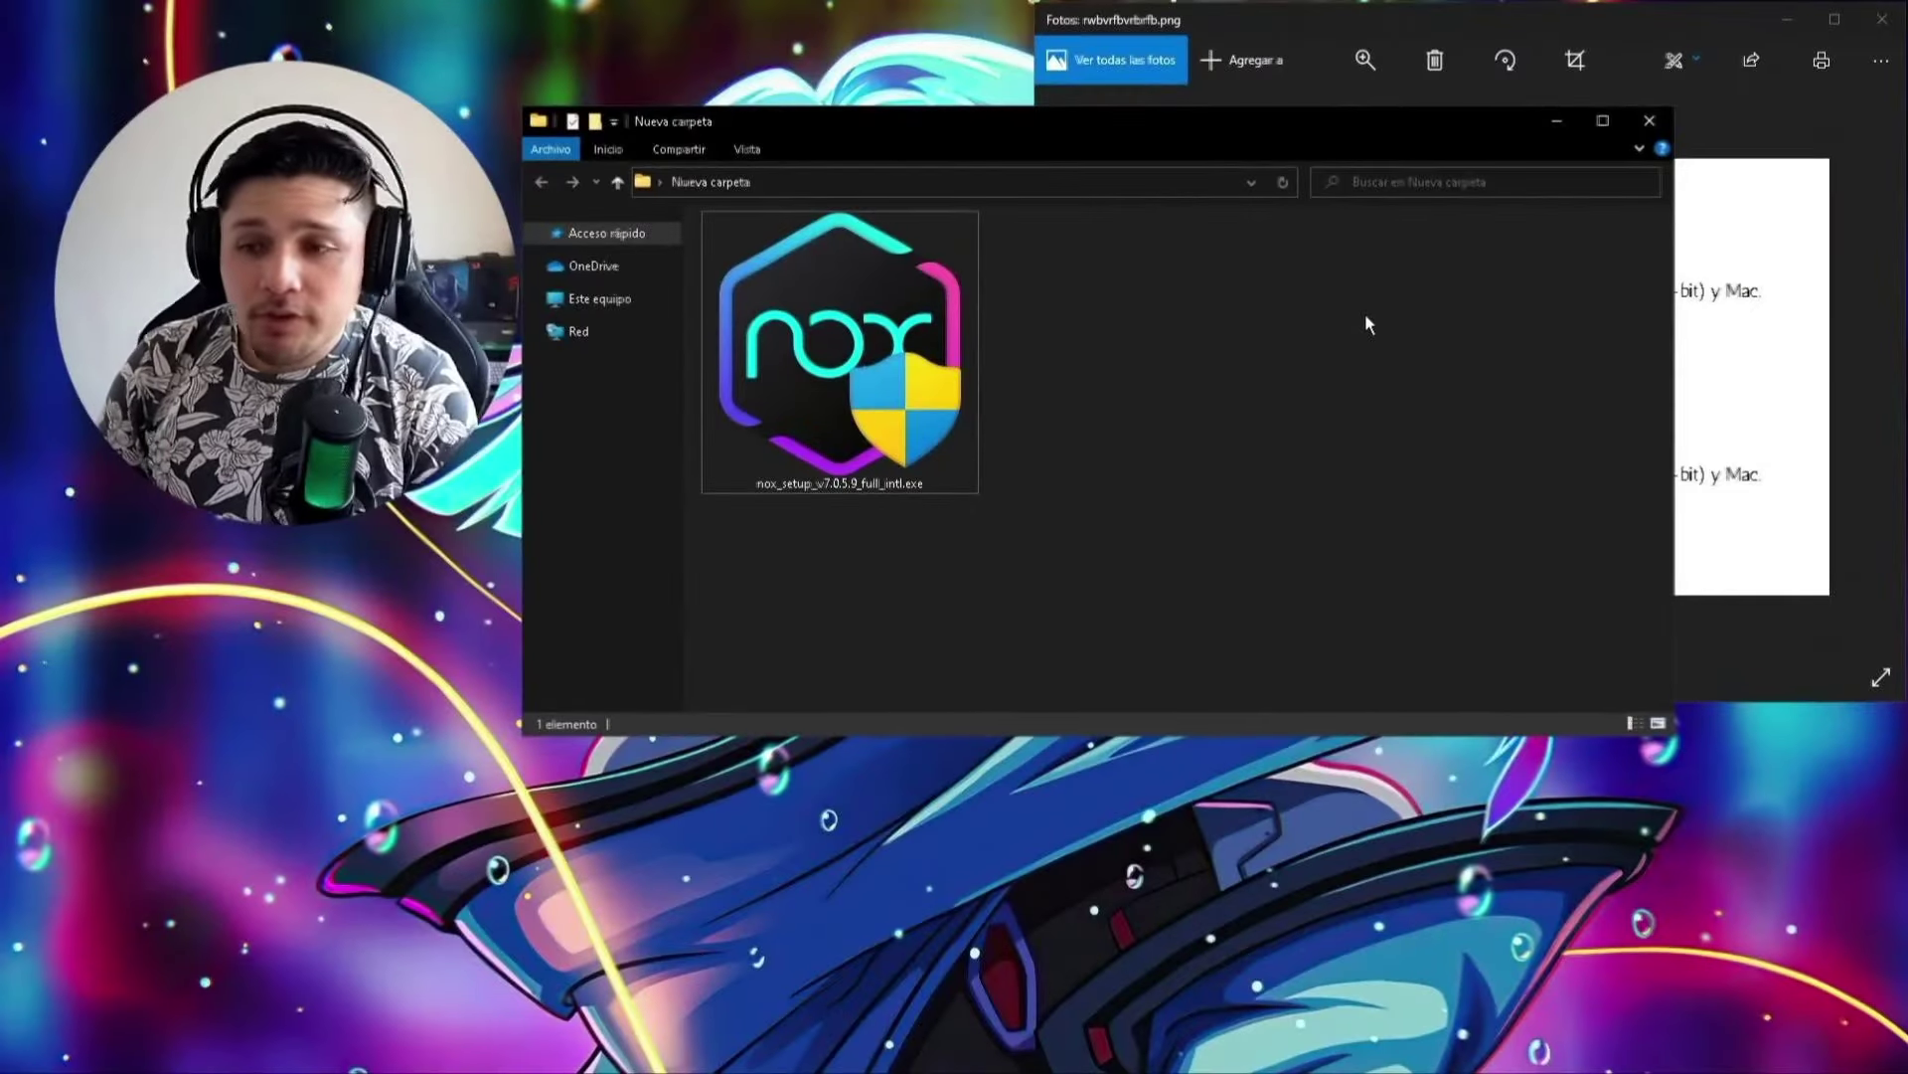
# - Locate the nox_setup_v7.0.5.9_full_intl.exe installer and review the image listing the NOX Player minimum and recommended requirements
pyautogui.click(864, 398)
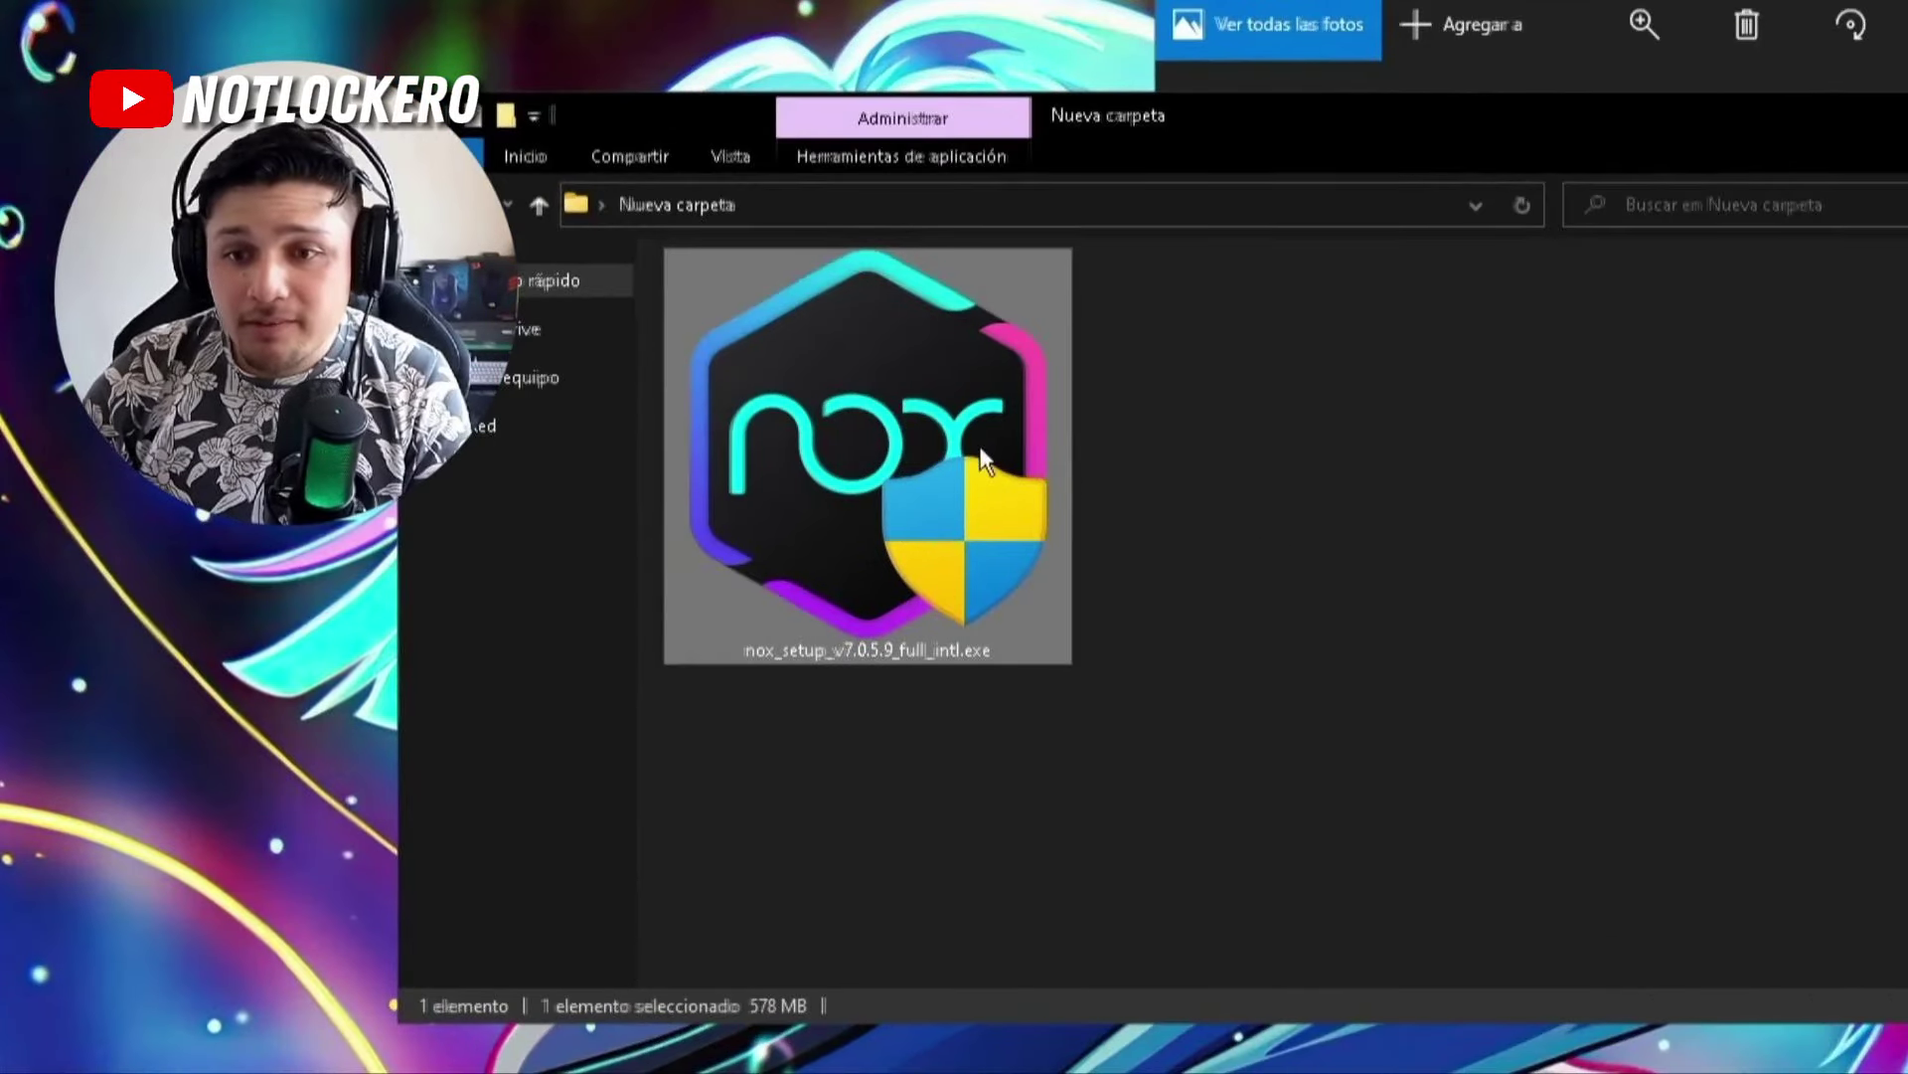
pyautogui.moveTo(981, 458)
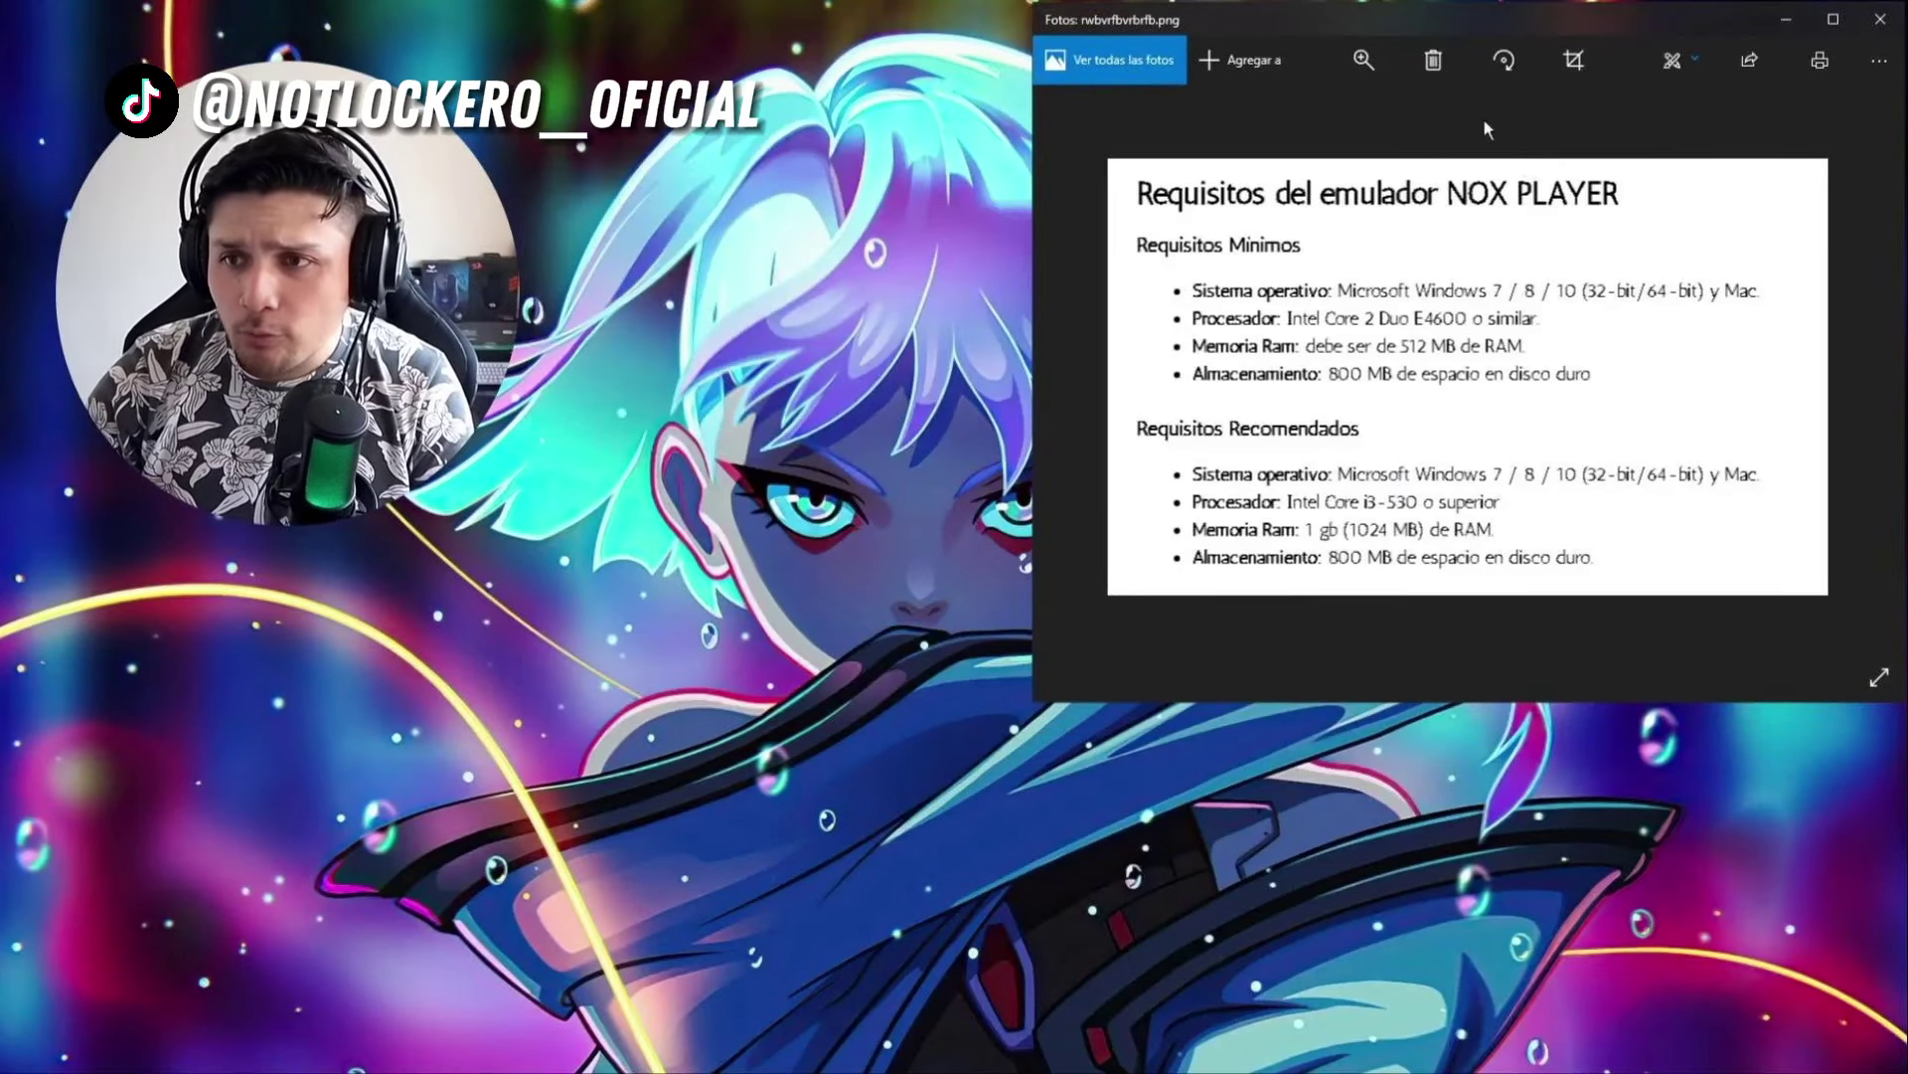
pyautogui.moveTo(1292, 18); pyautogui.dragTo(773, 53)
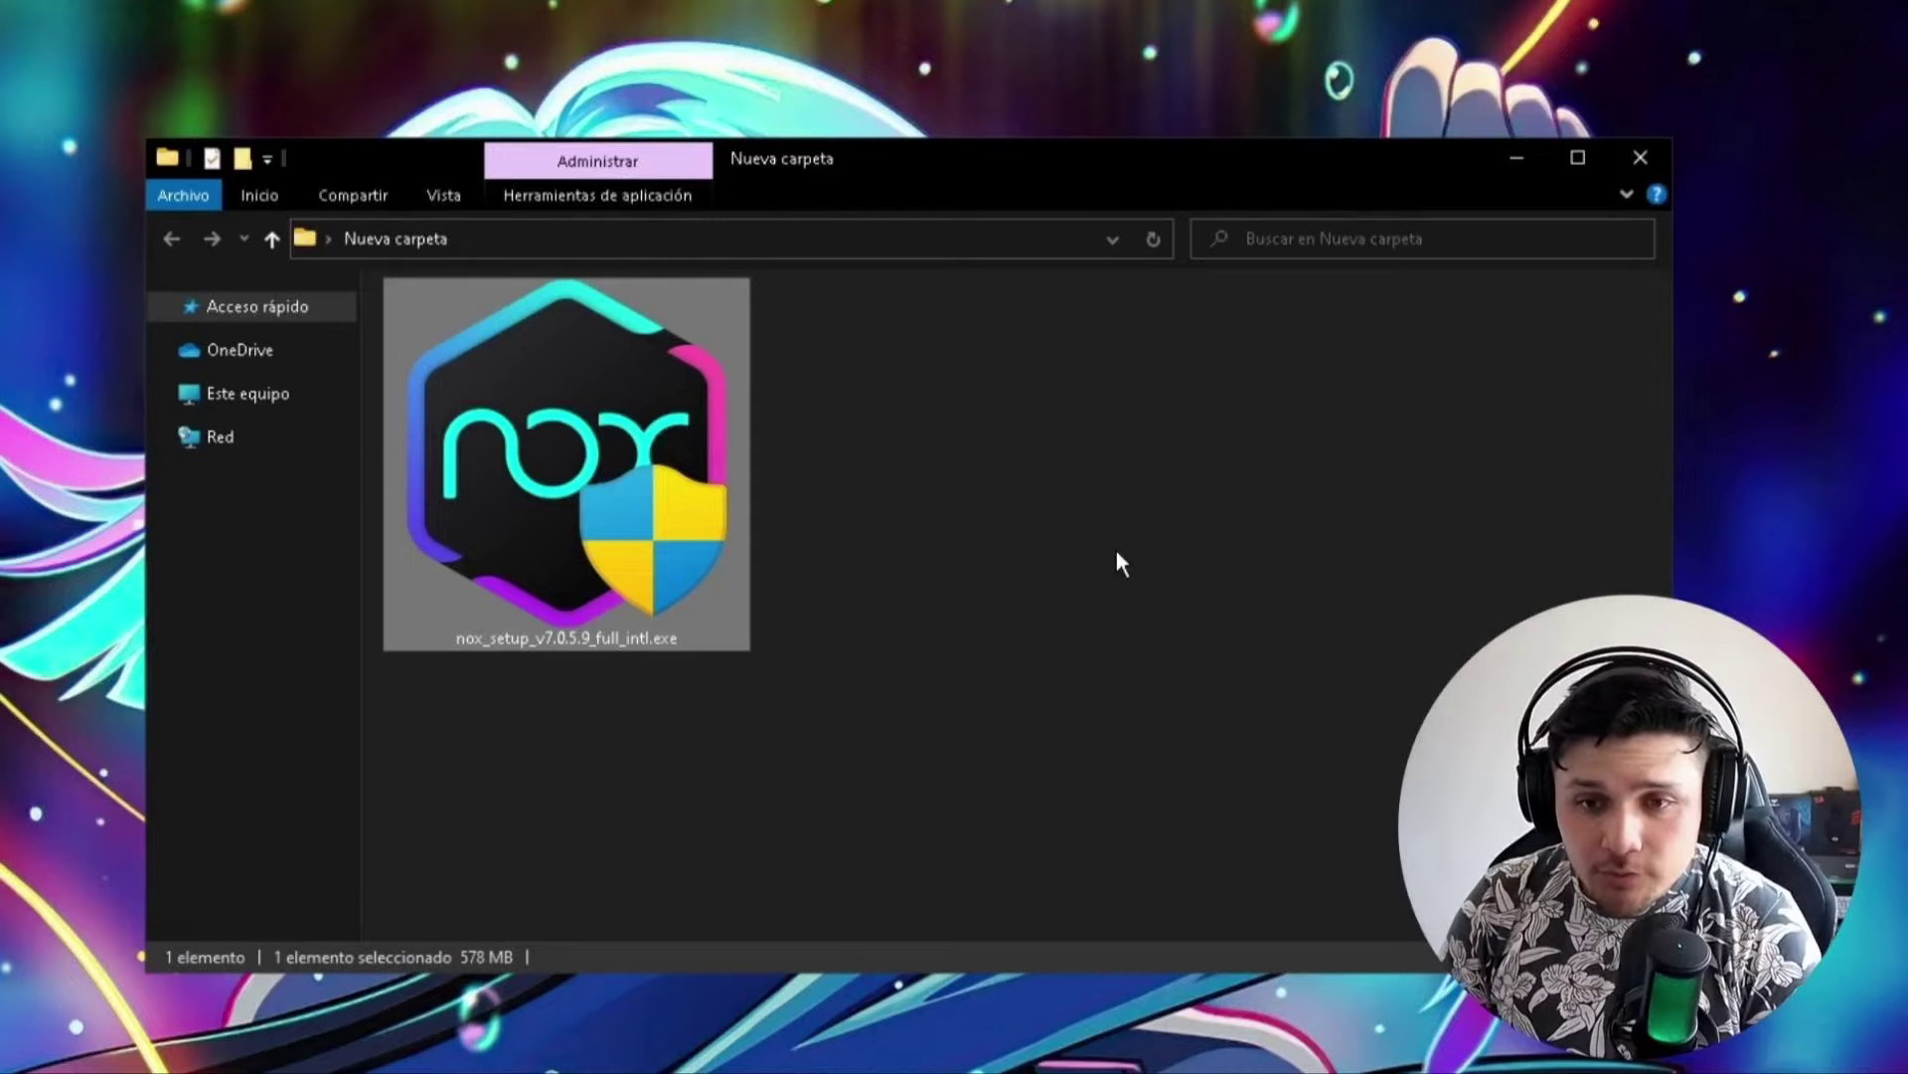
# - Run nox_setup_v7.0.5.9_full_intl.exe as administrator, show the custom installation options, and start installing to D:\Program Files\Nox
pyautogui.rightClick(624, 556)
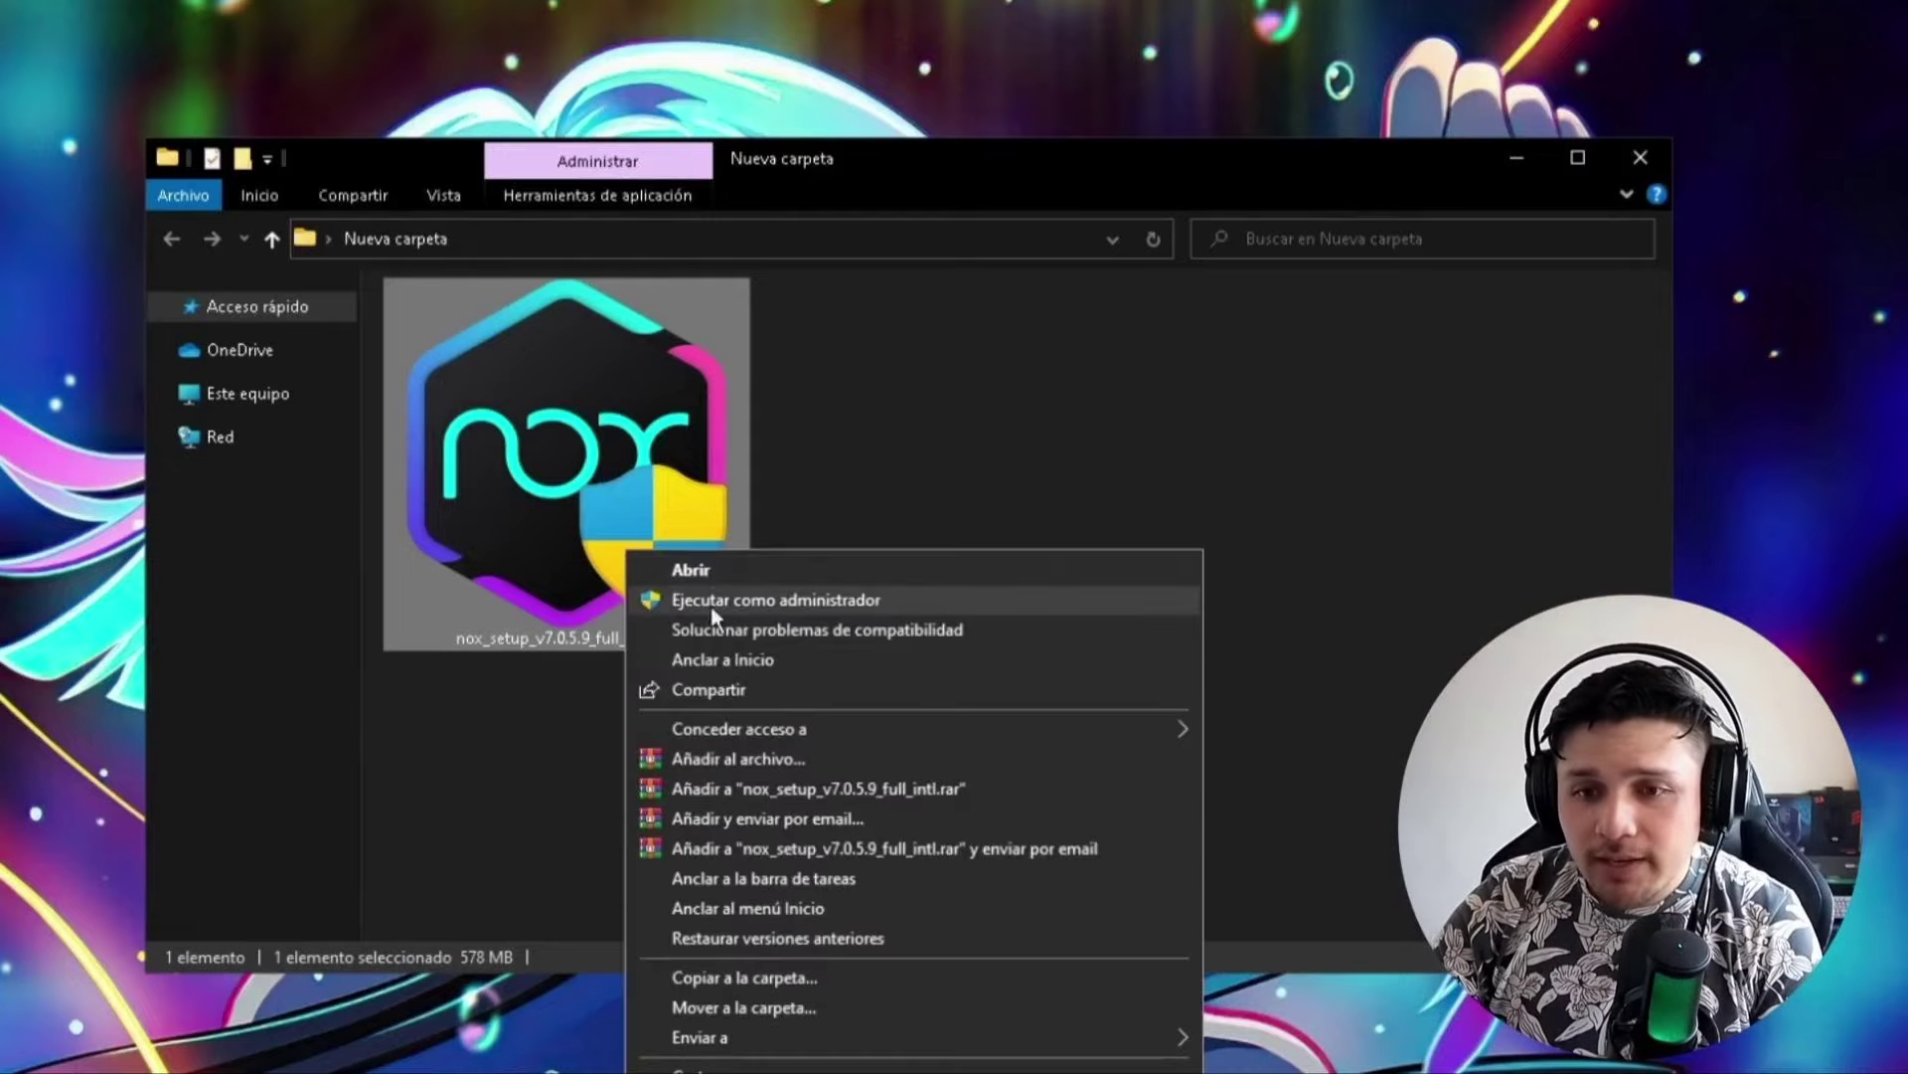
pyautogui.click(815, 603)
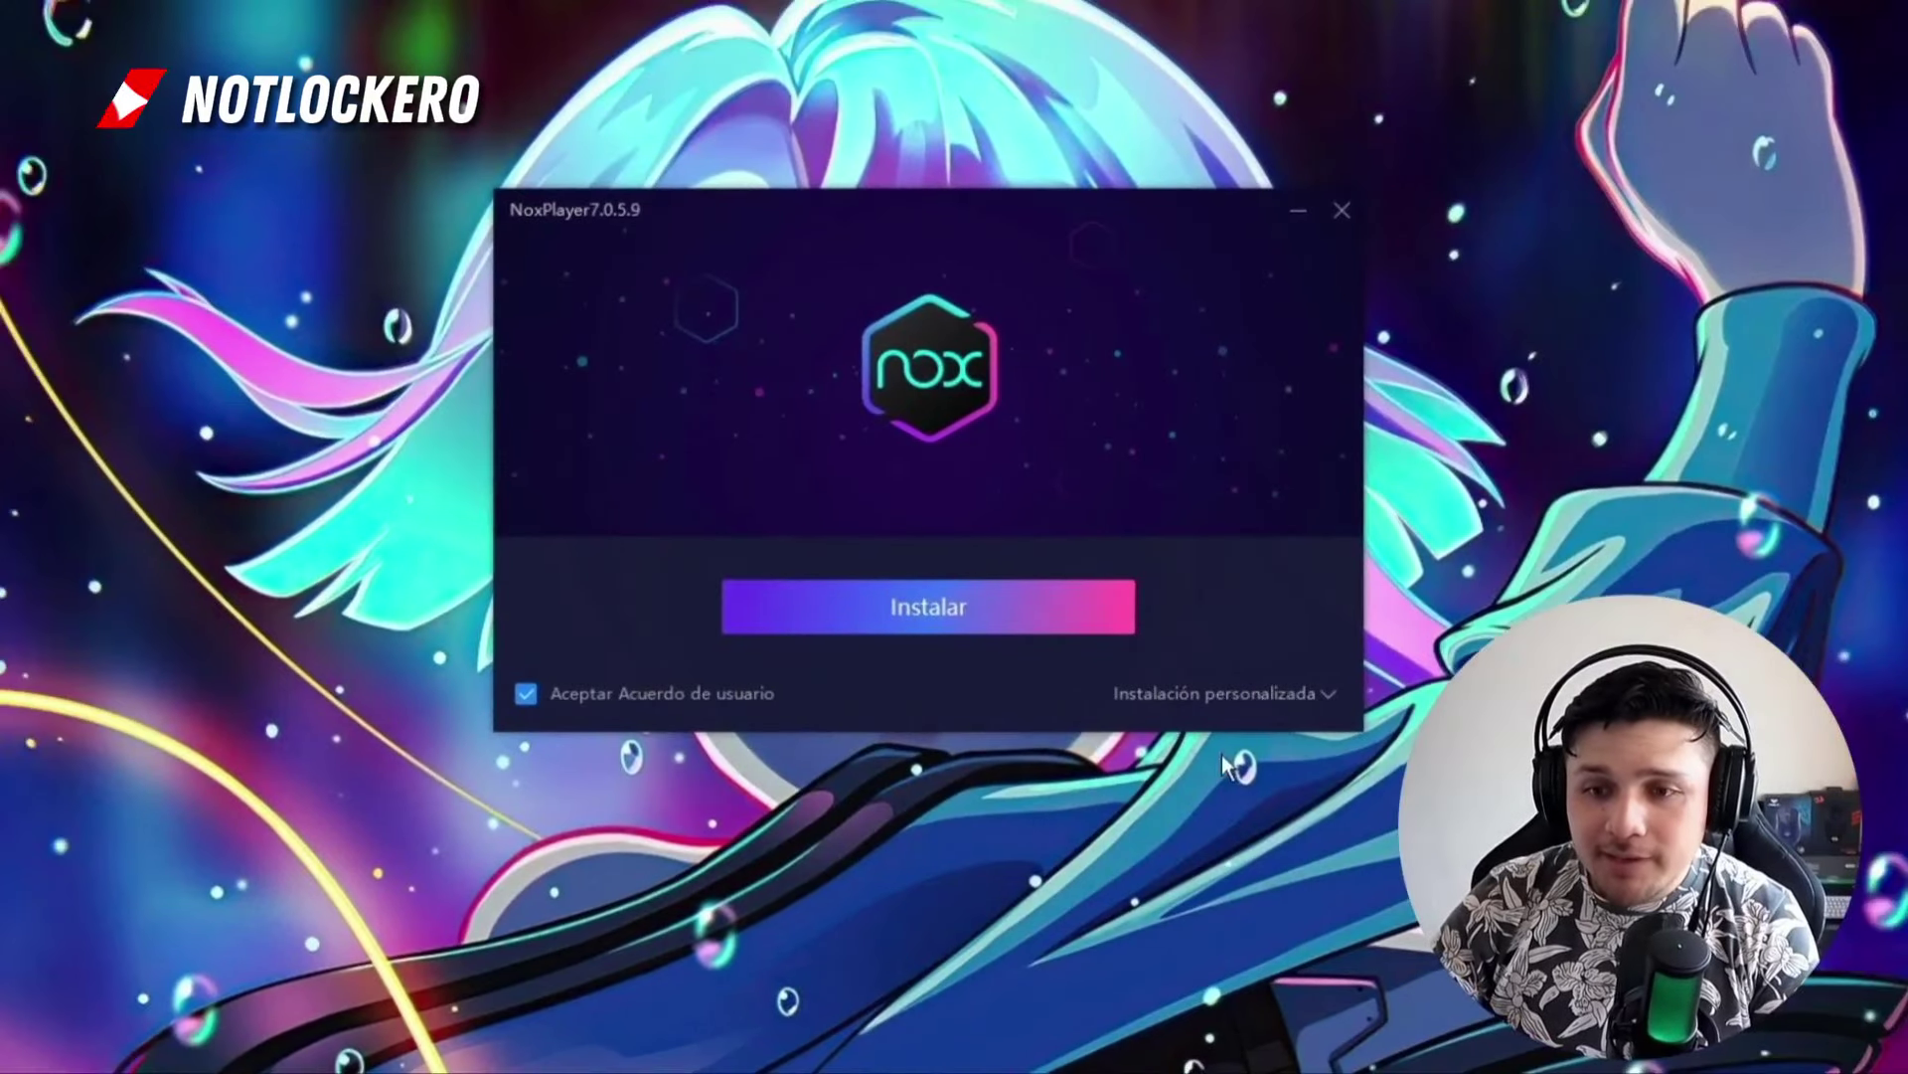
pyautogui.click(1277, 696)
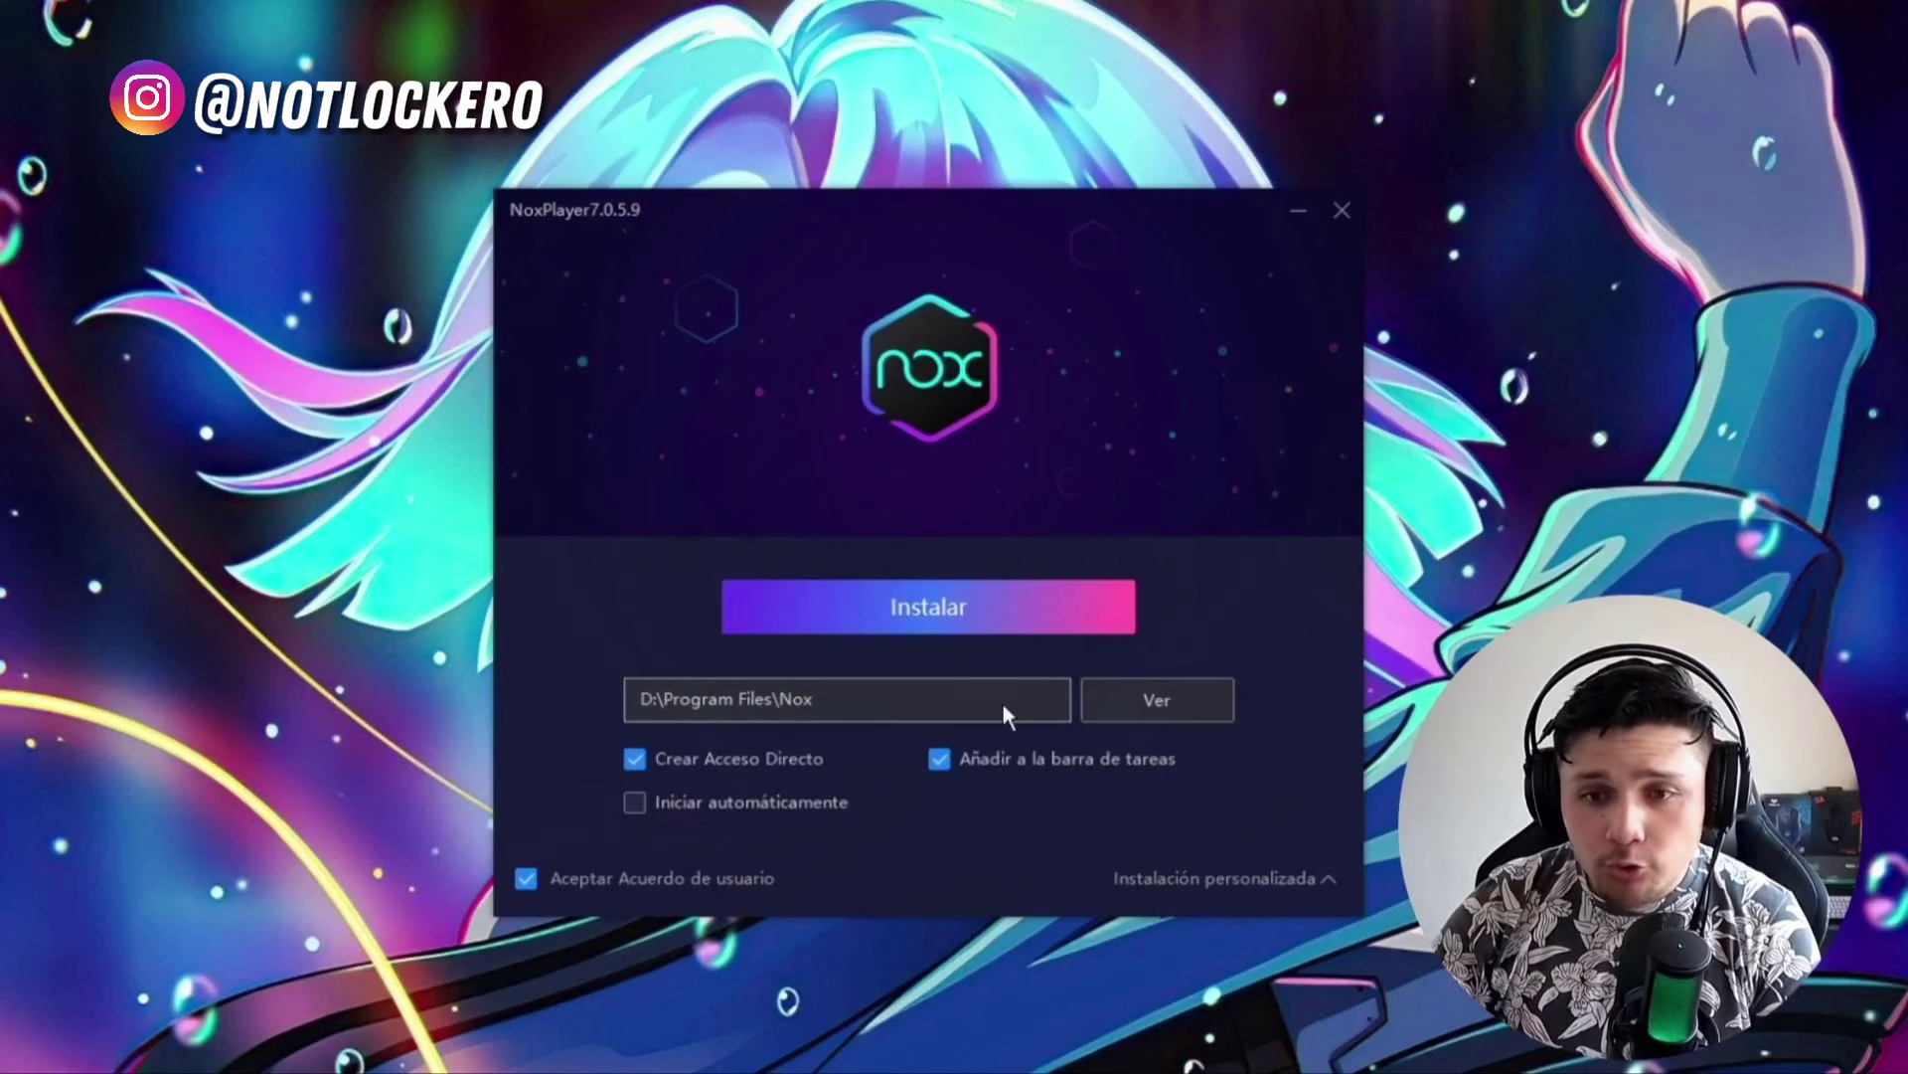
pyautogui.click(756, 605)
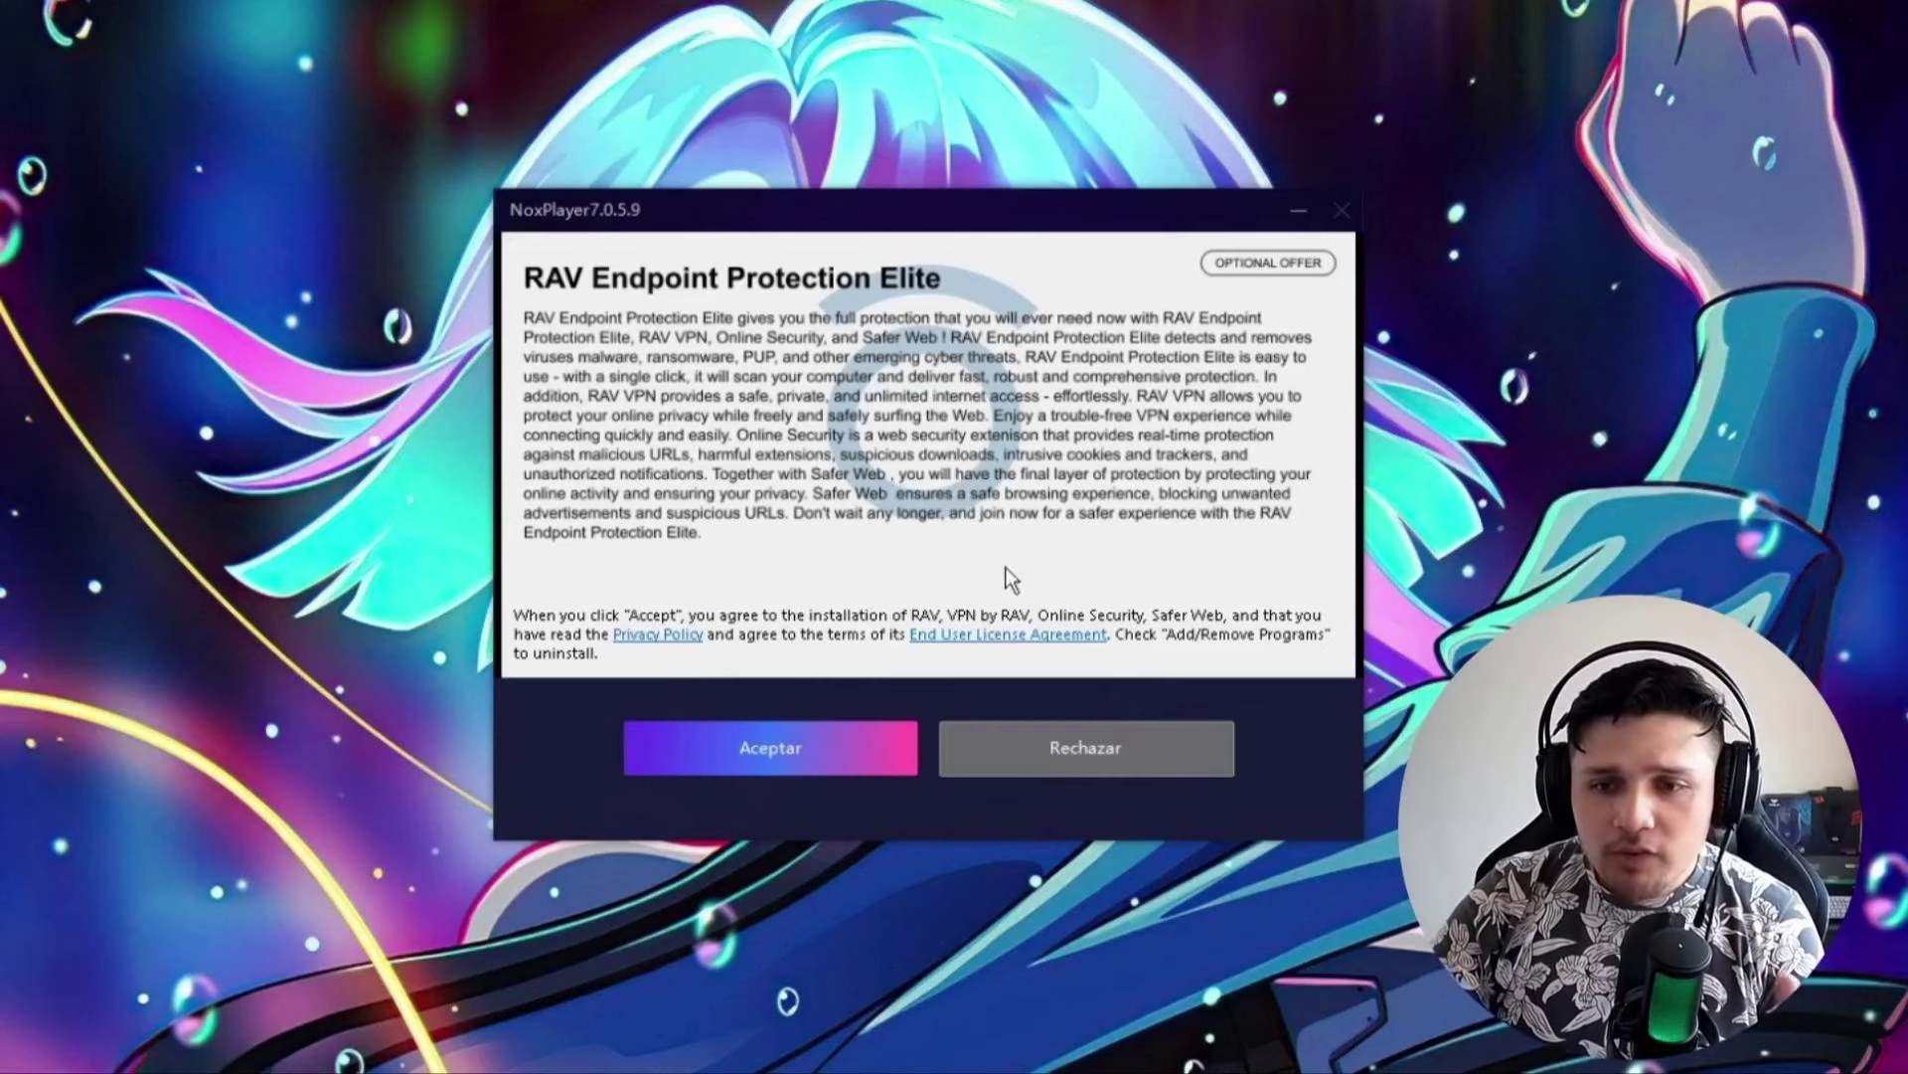
# - Decline the optional RAV Endpoint Protection Elite and Opera GX offers, and launch NoxPlayer once installed
pyautogui.click(1087, 735)
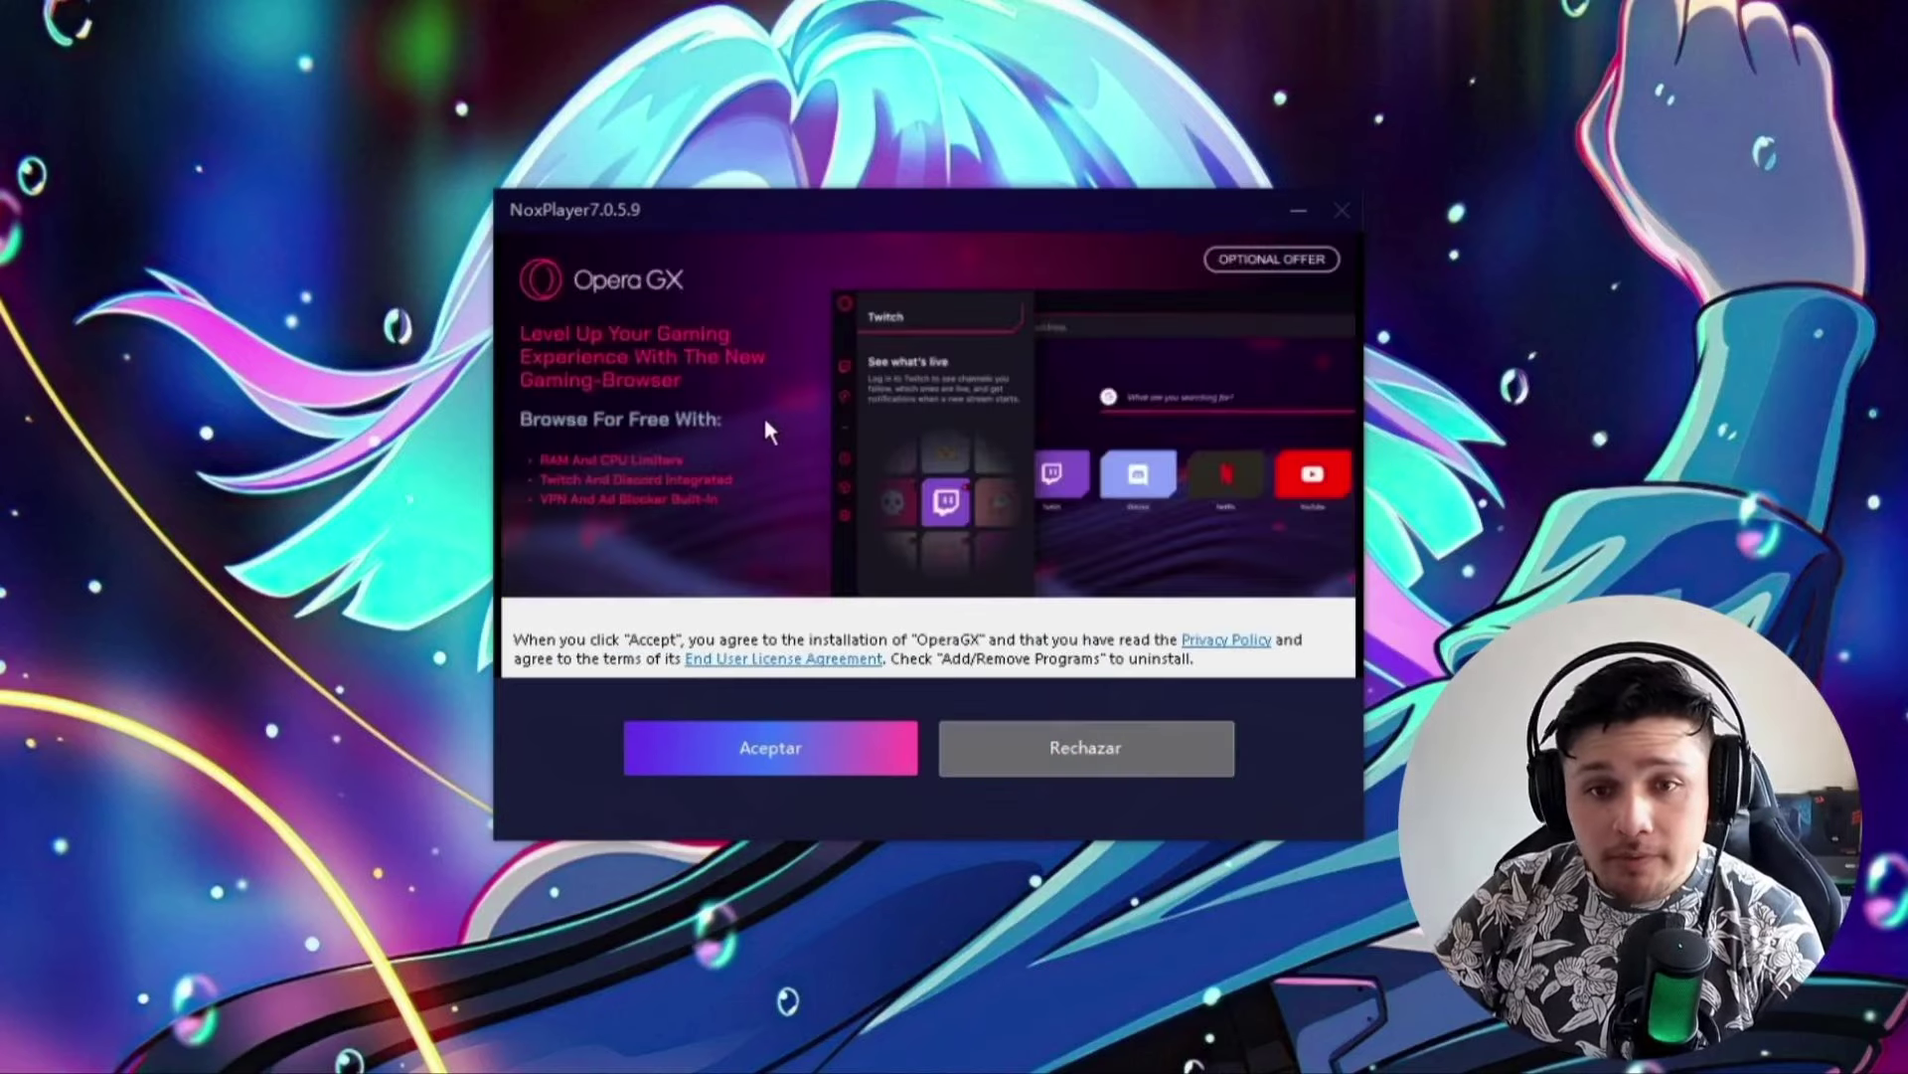
pyautogui.click(1078, 747)
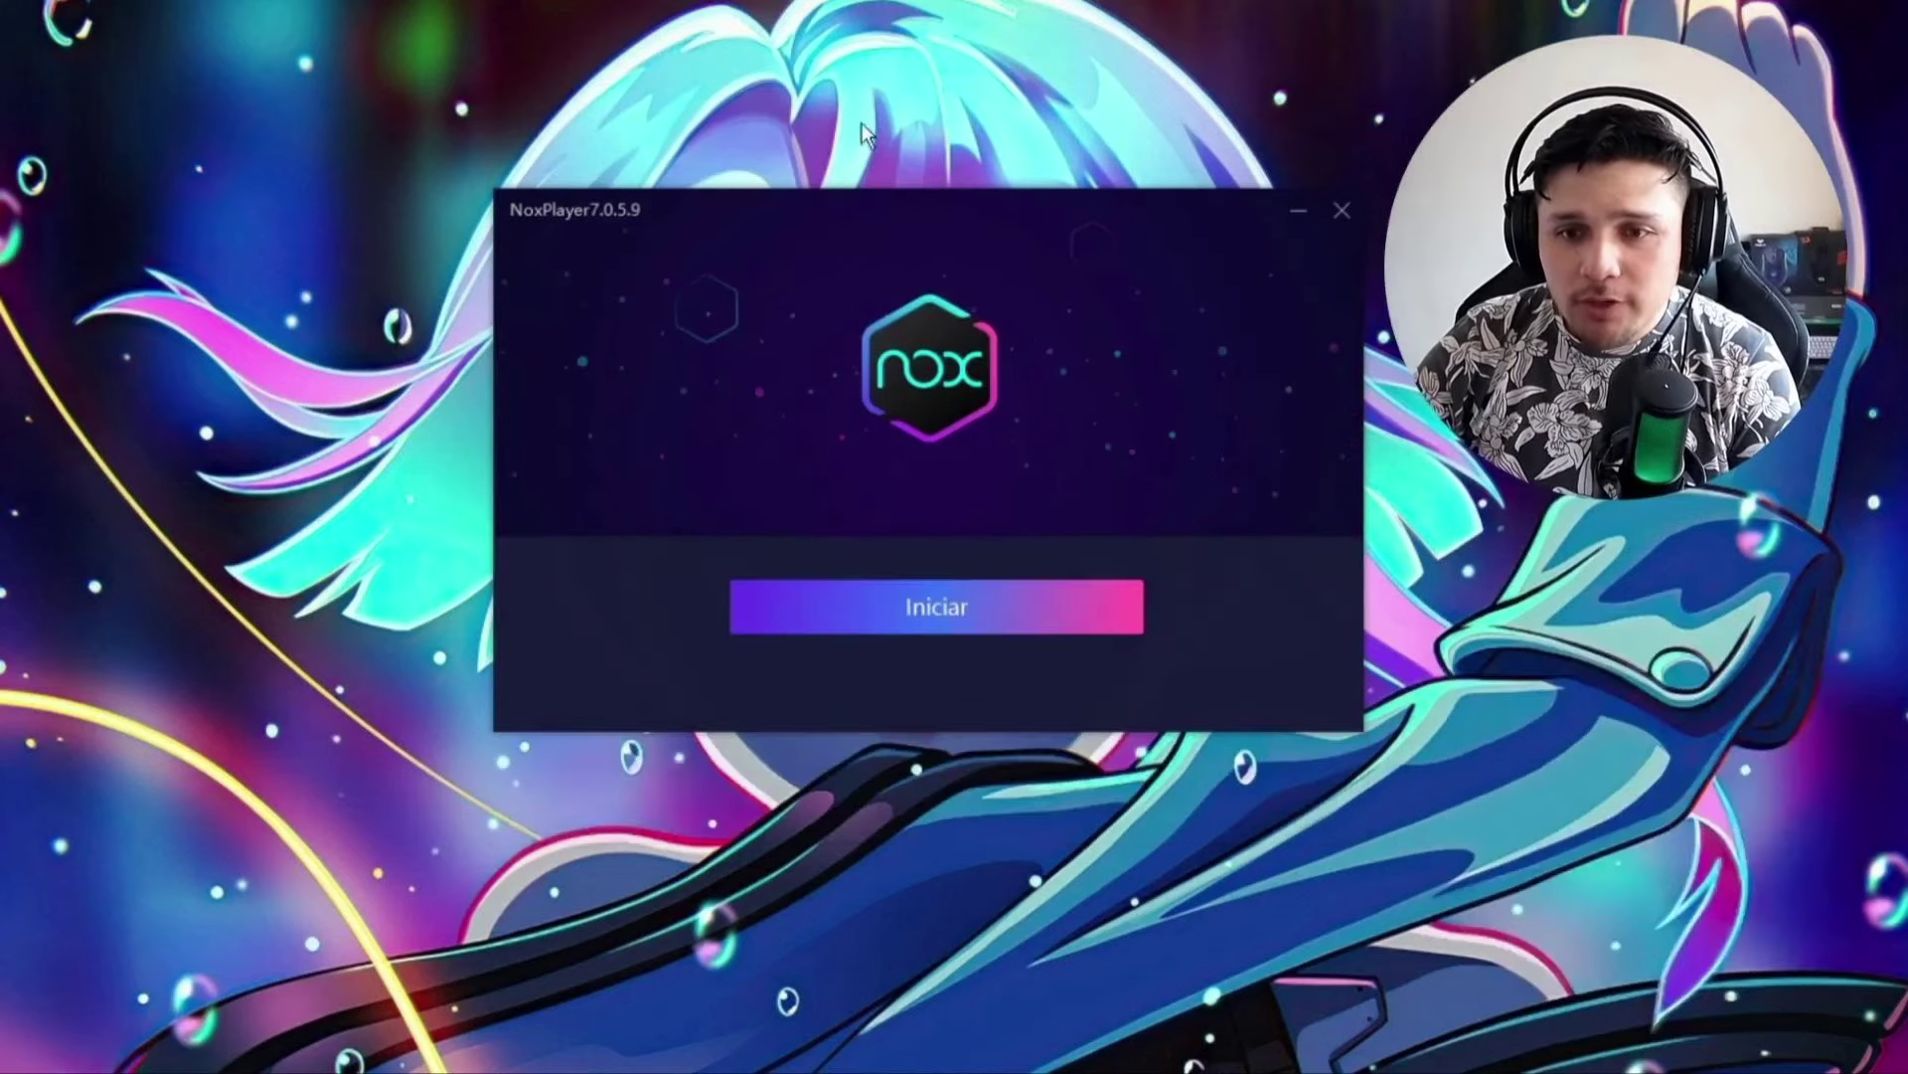
pyautogui.click(957, 603)
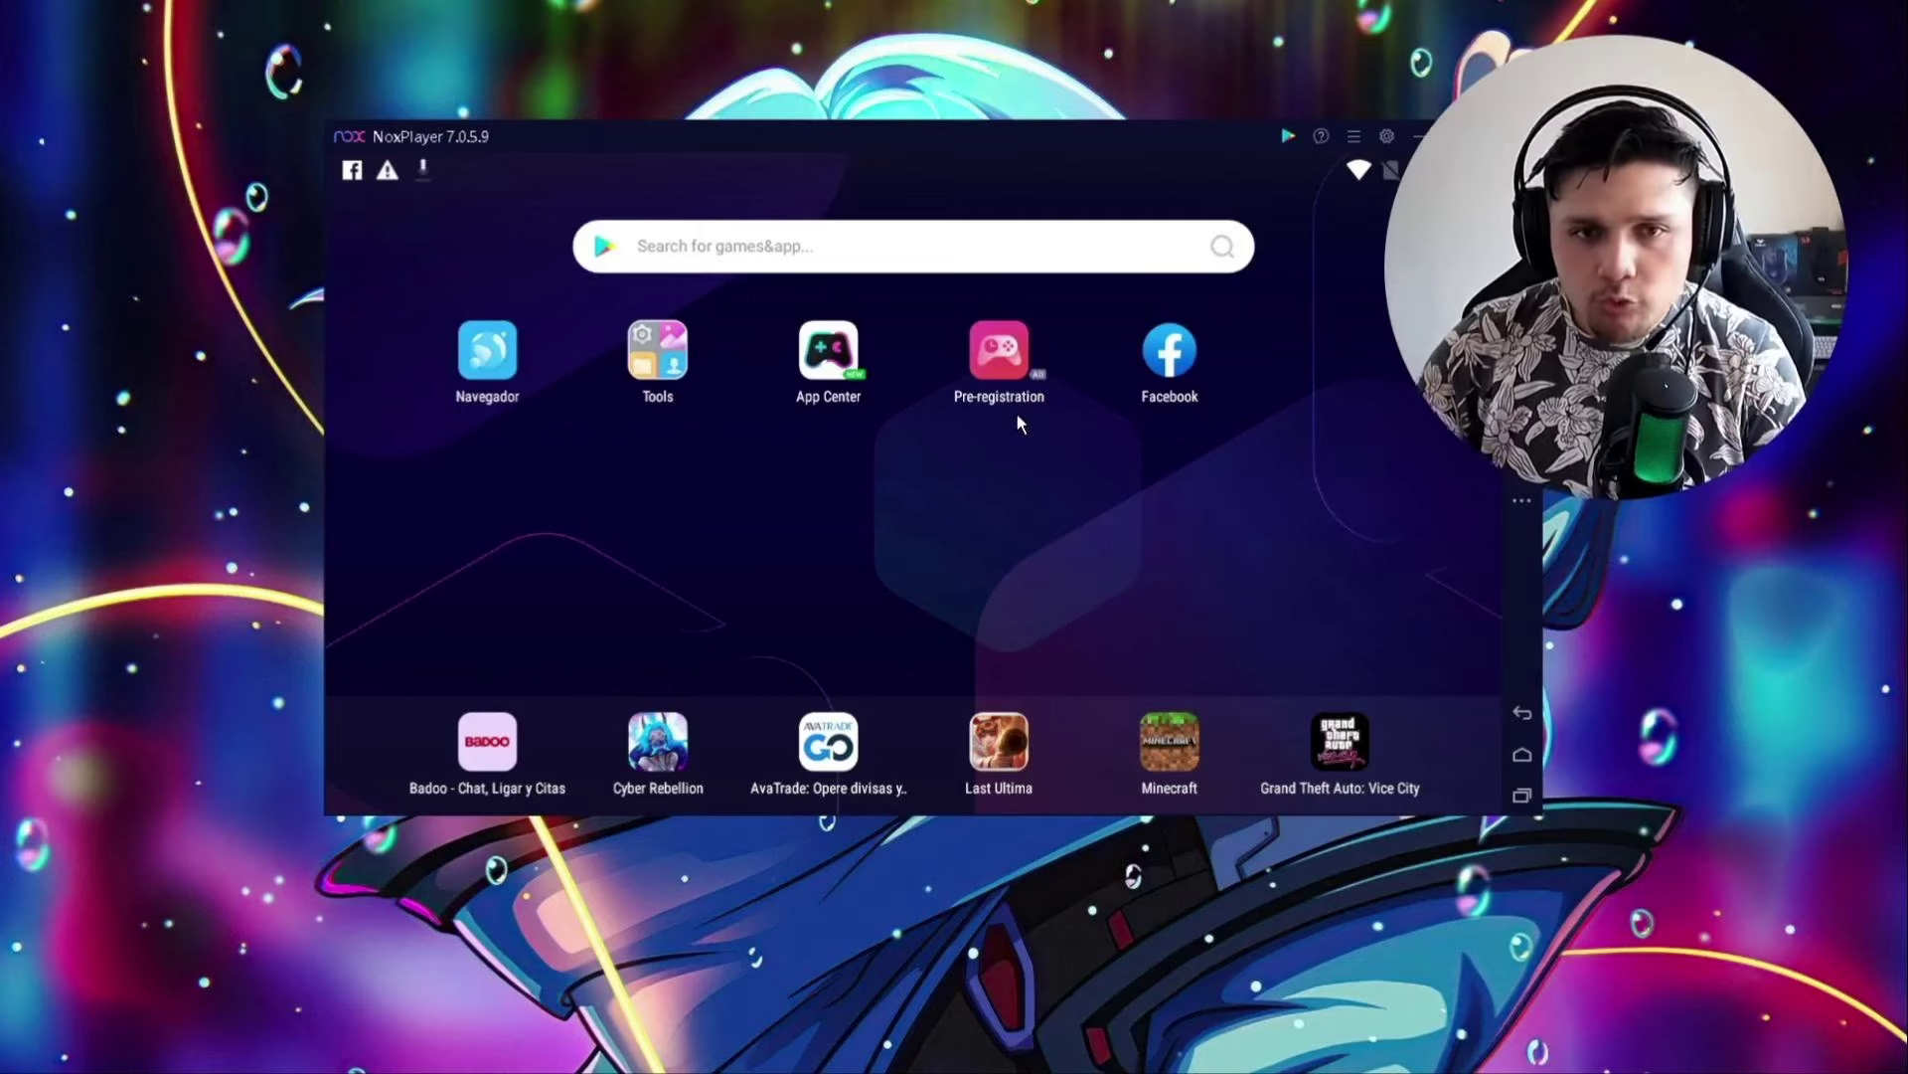
# - Open the list of installed applications in the emulator's Android settings
pyautogui.click(641, 395)
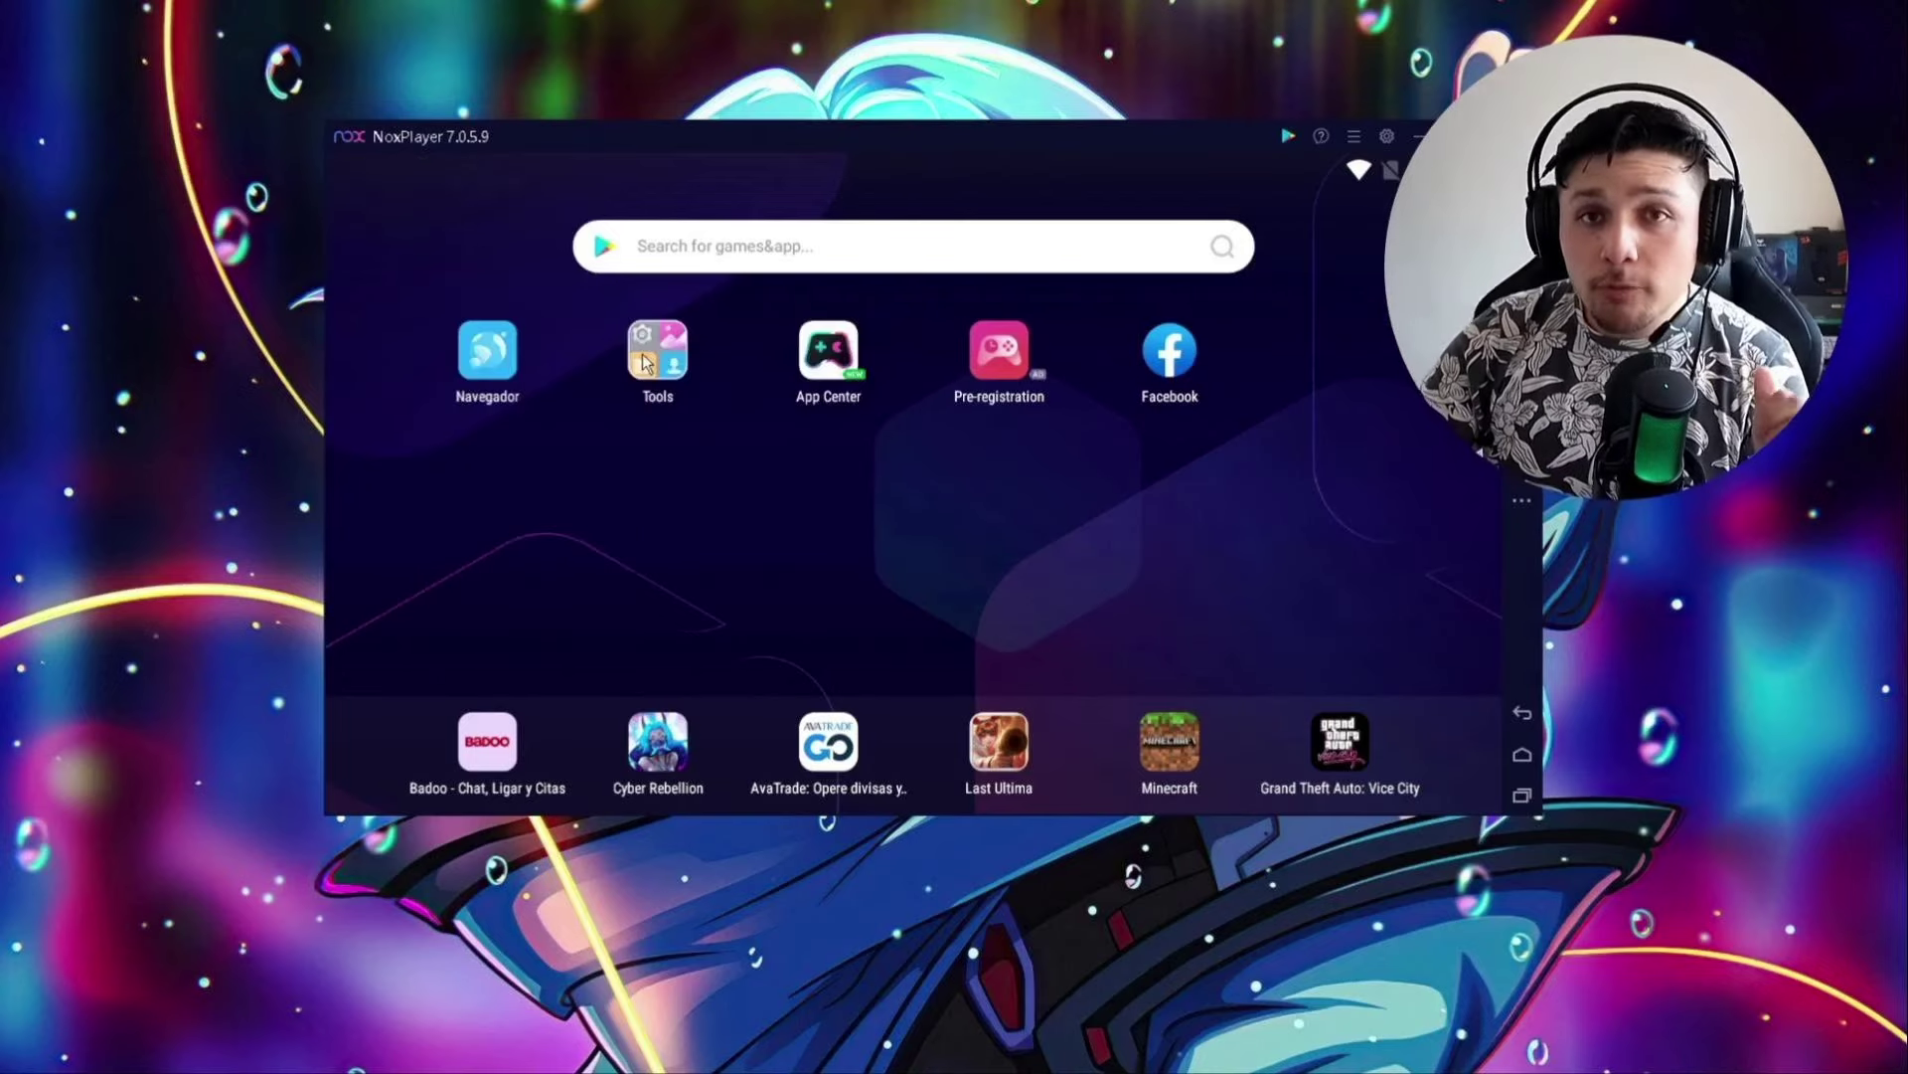
pyautogui.click(648, 364)
pyautogui.click(515, 381)
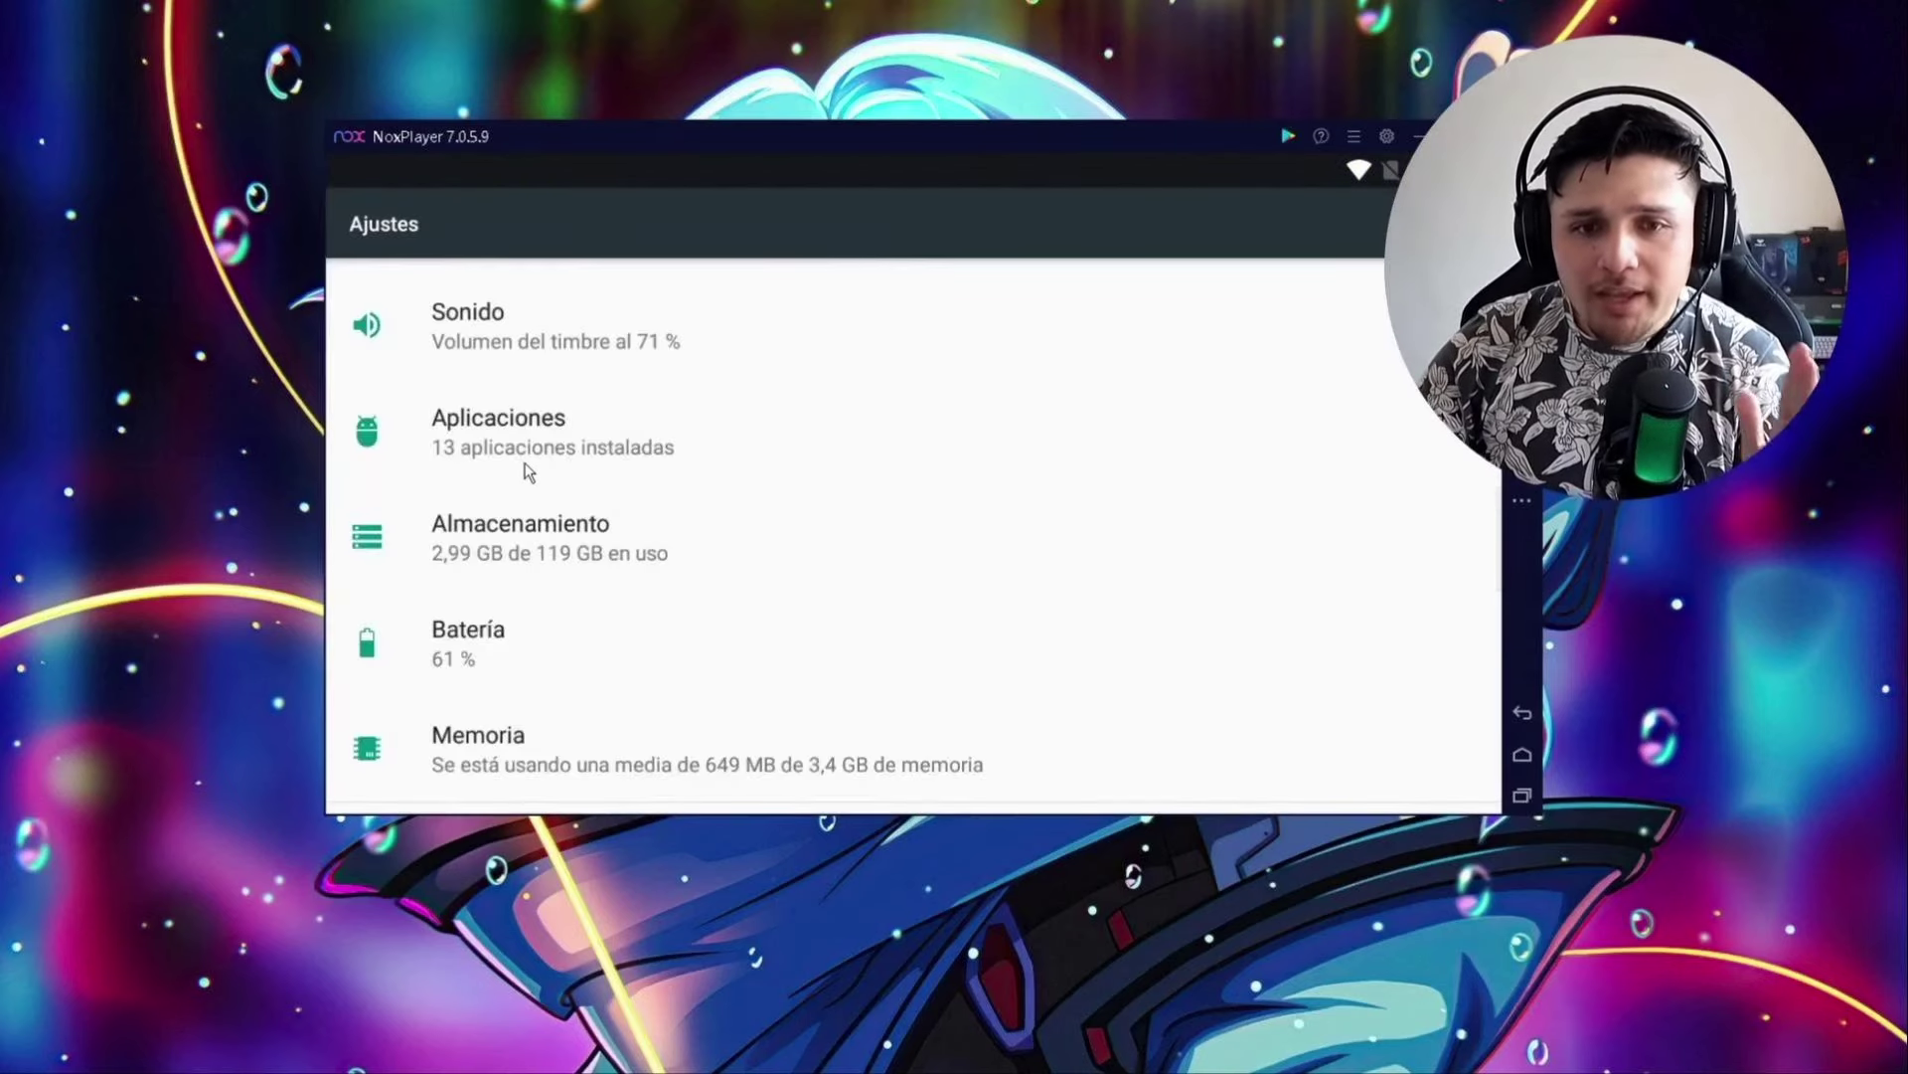
pyautogui.click(537, 432)
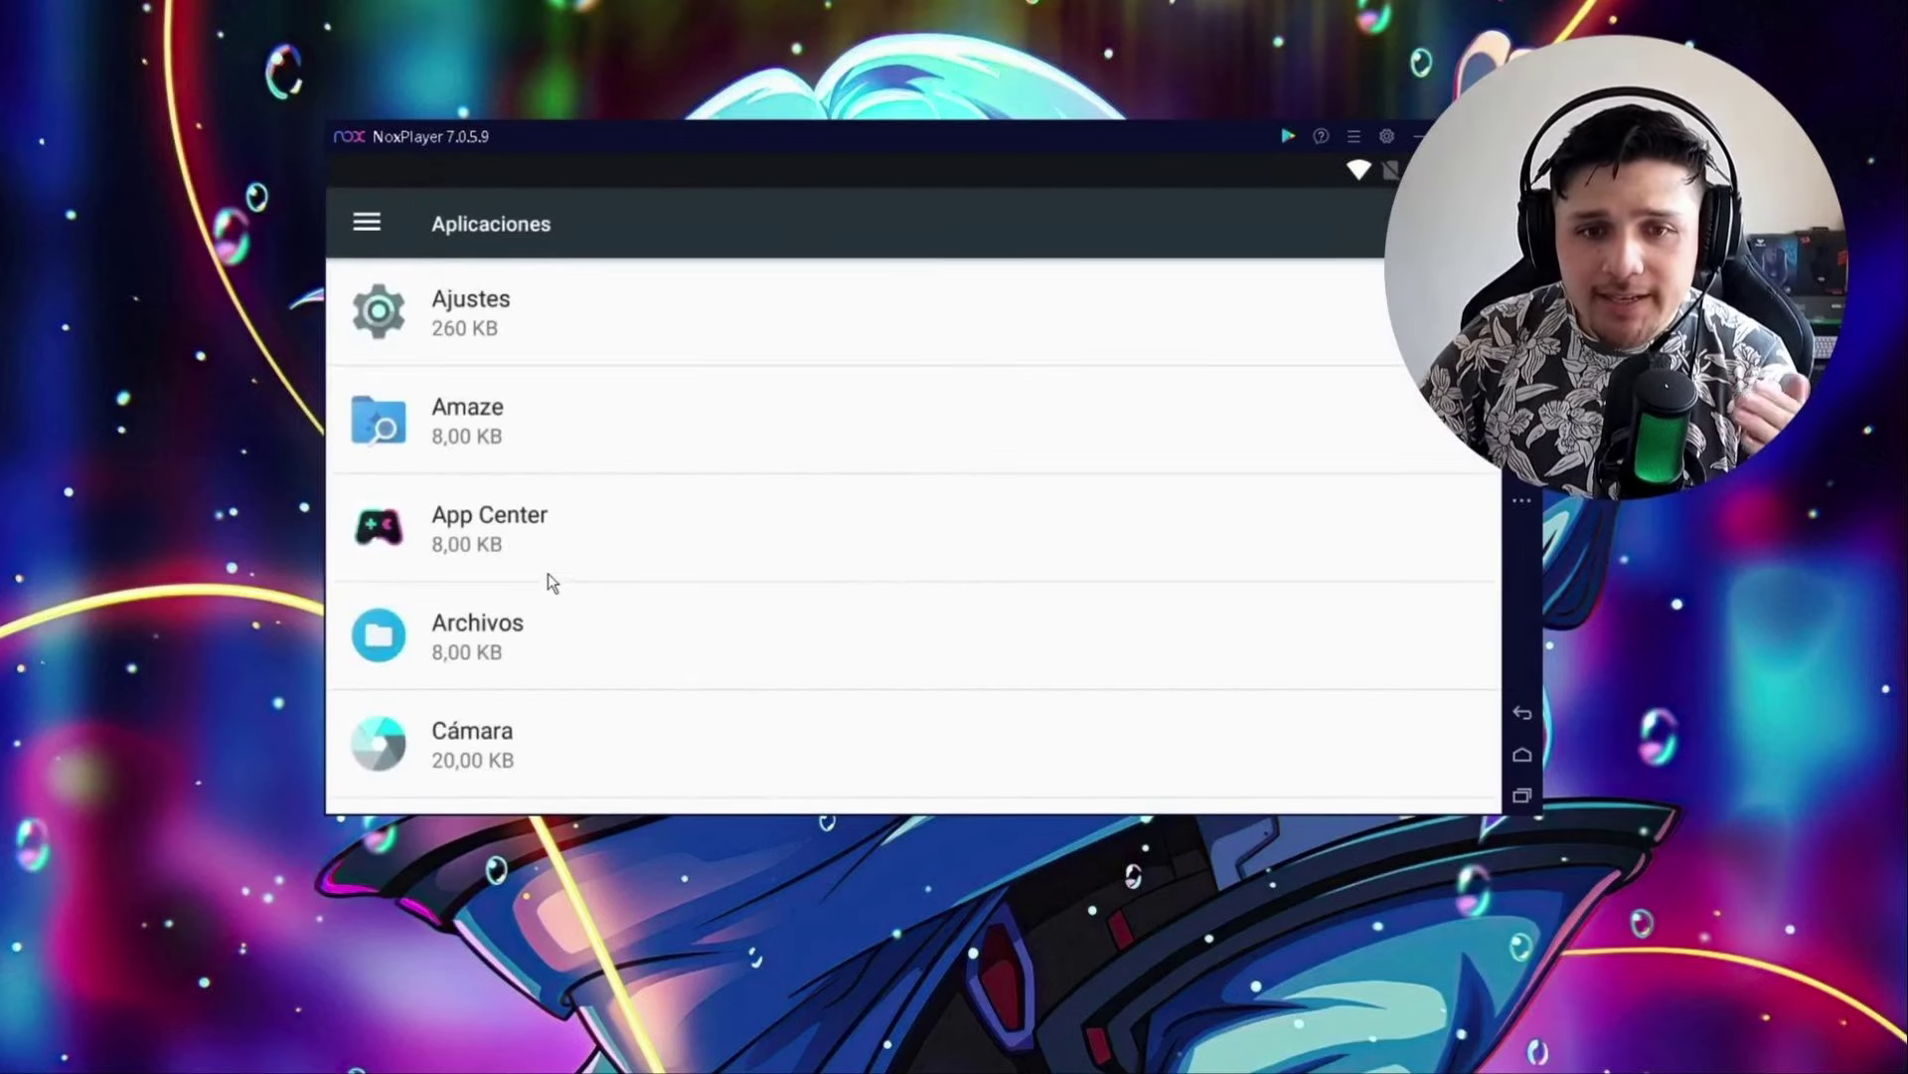
# - Force stop the Cámara app and return to the application list
pyautogui.click(463, 731)
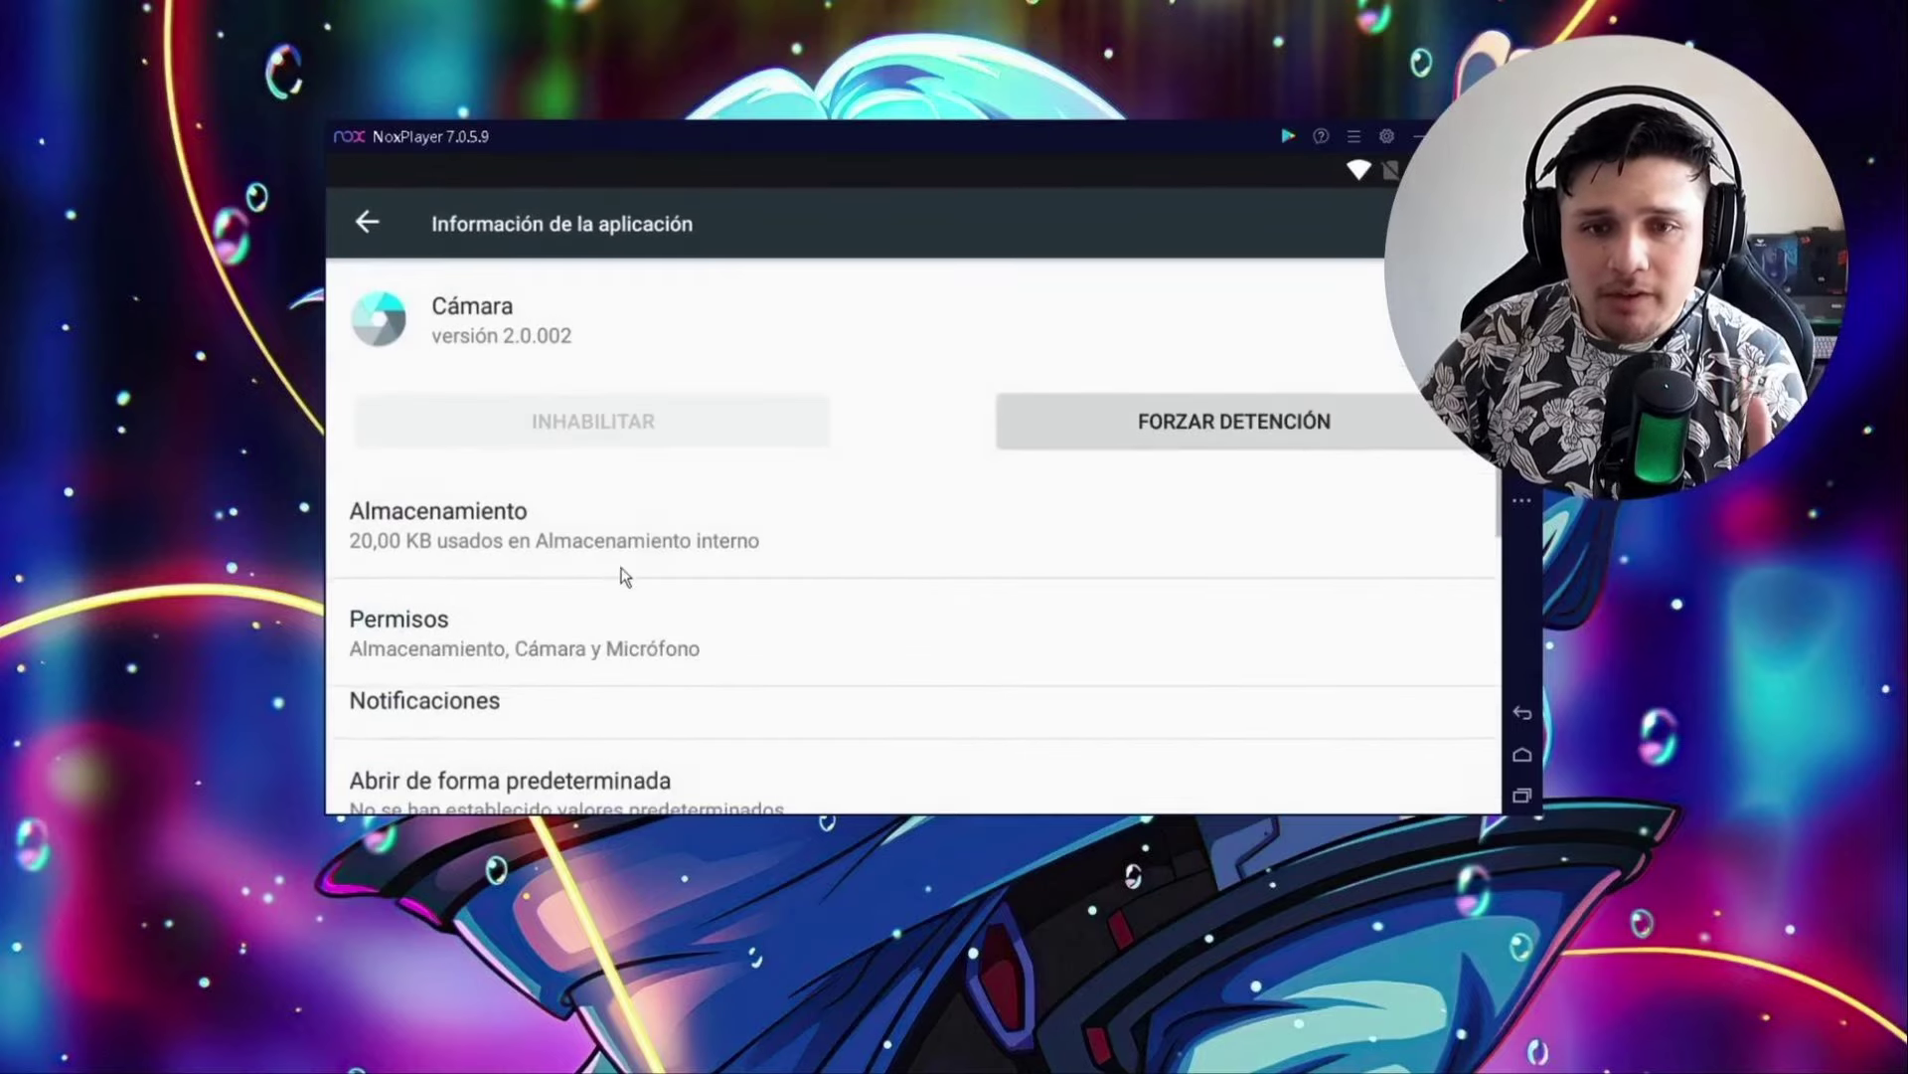
pyautogui.click(1154, 425)
pyautogui.click(1198, 575)
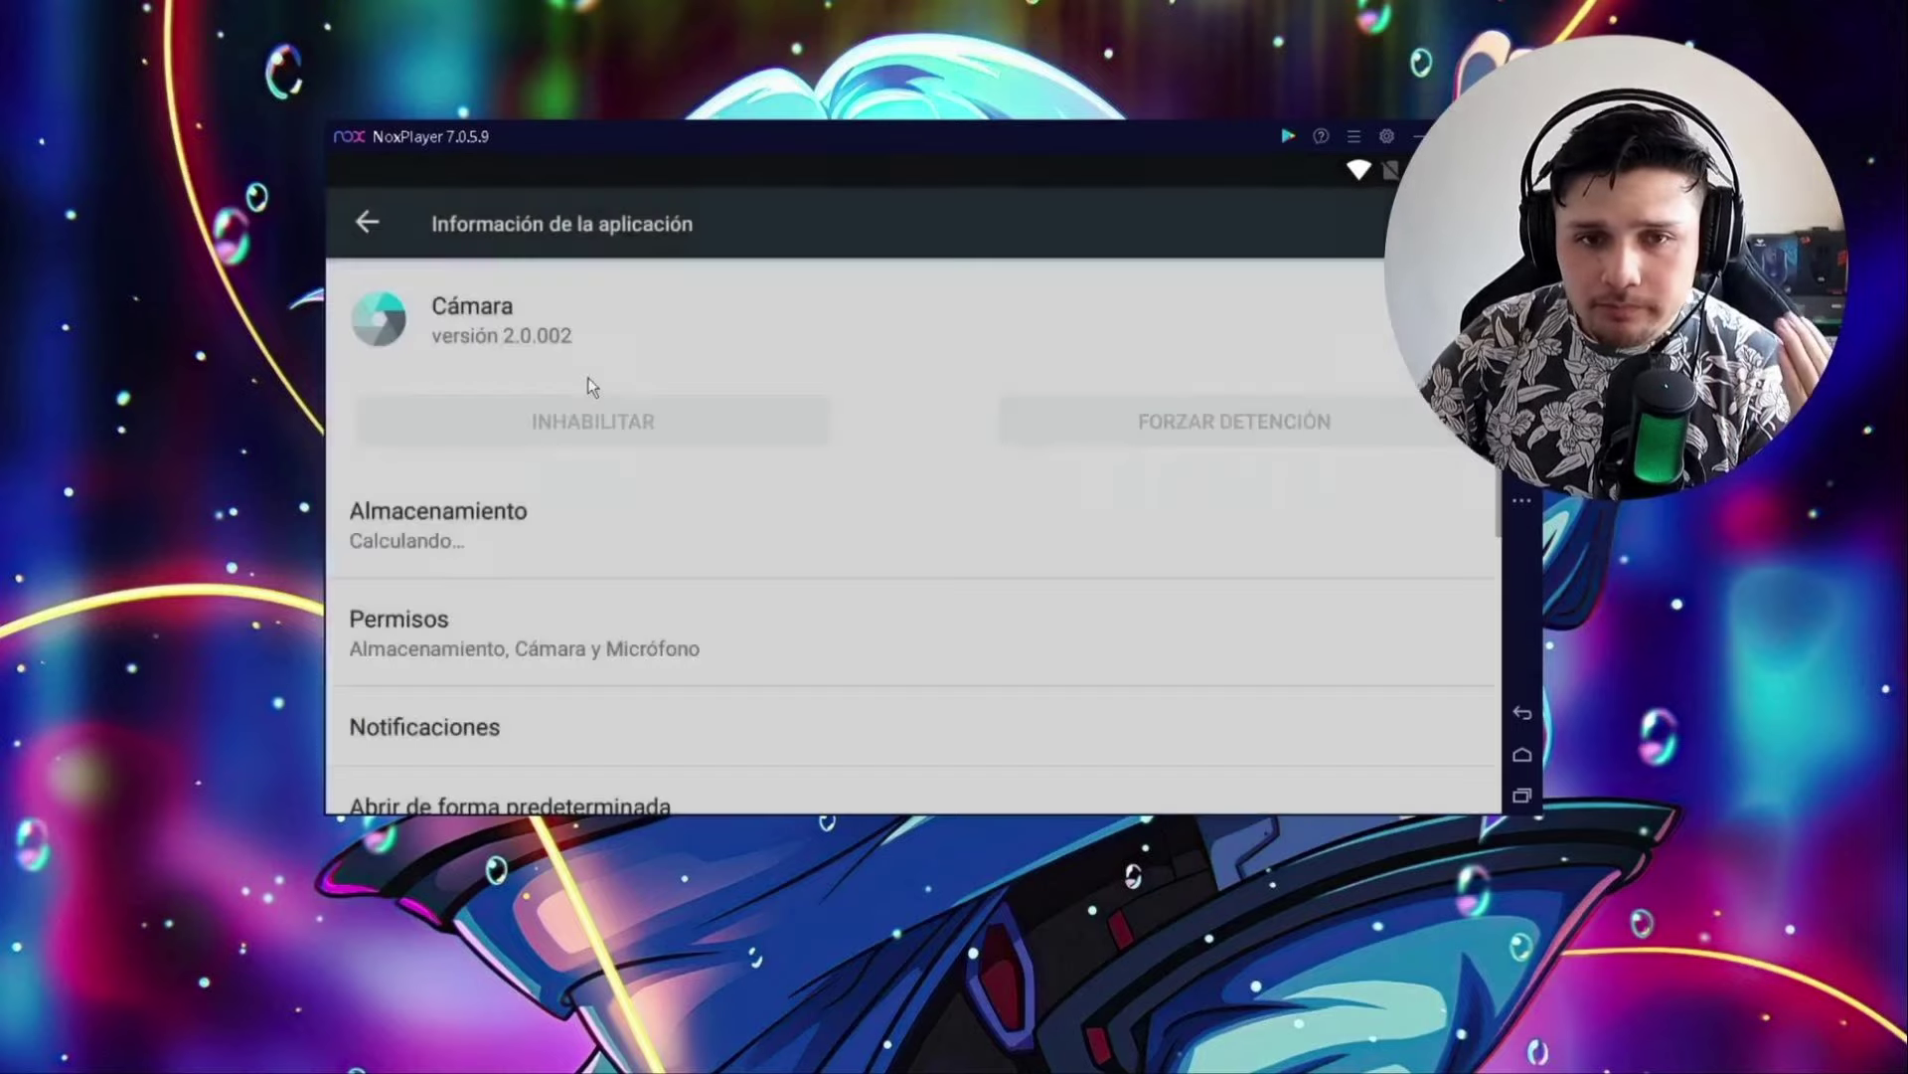
pyautogui.press('Escape')
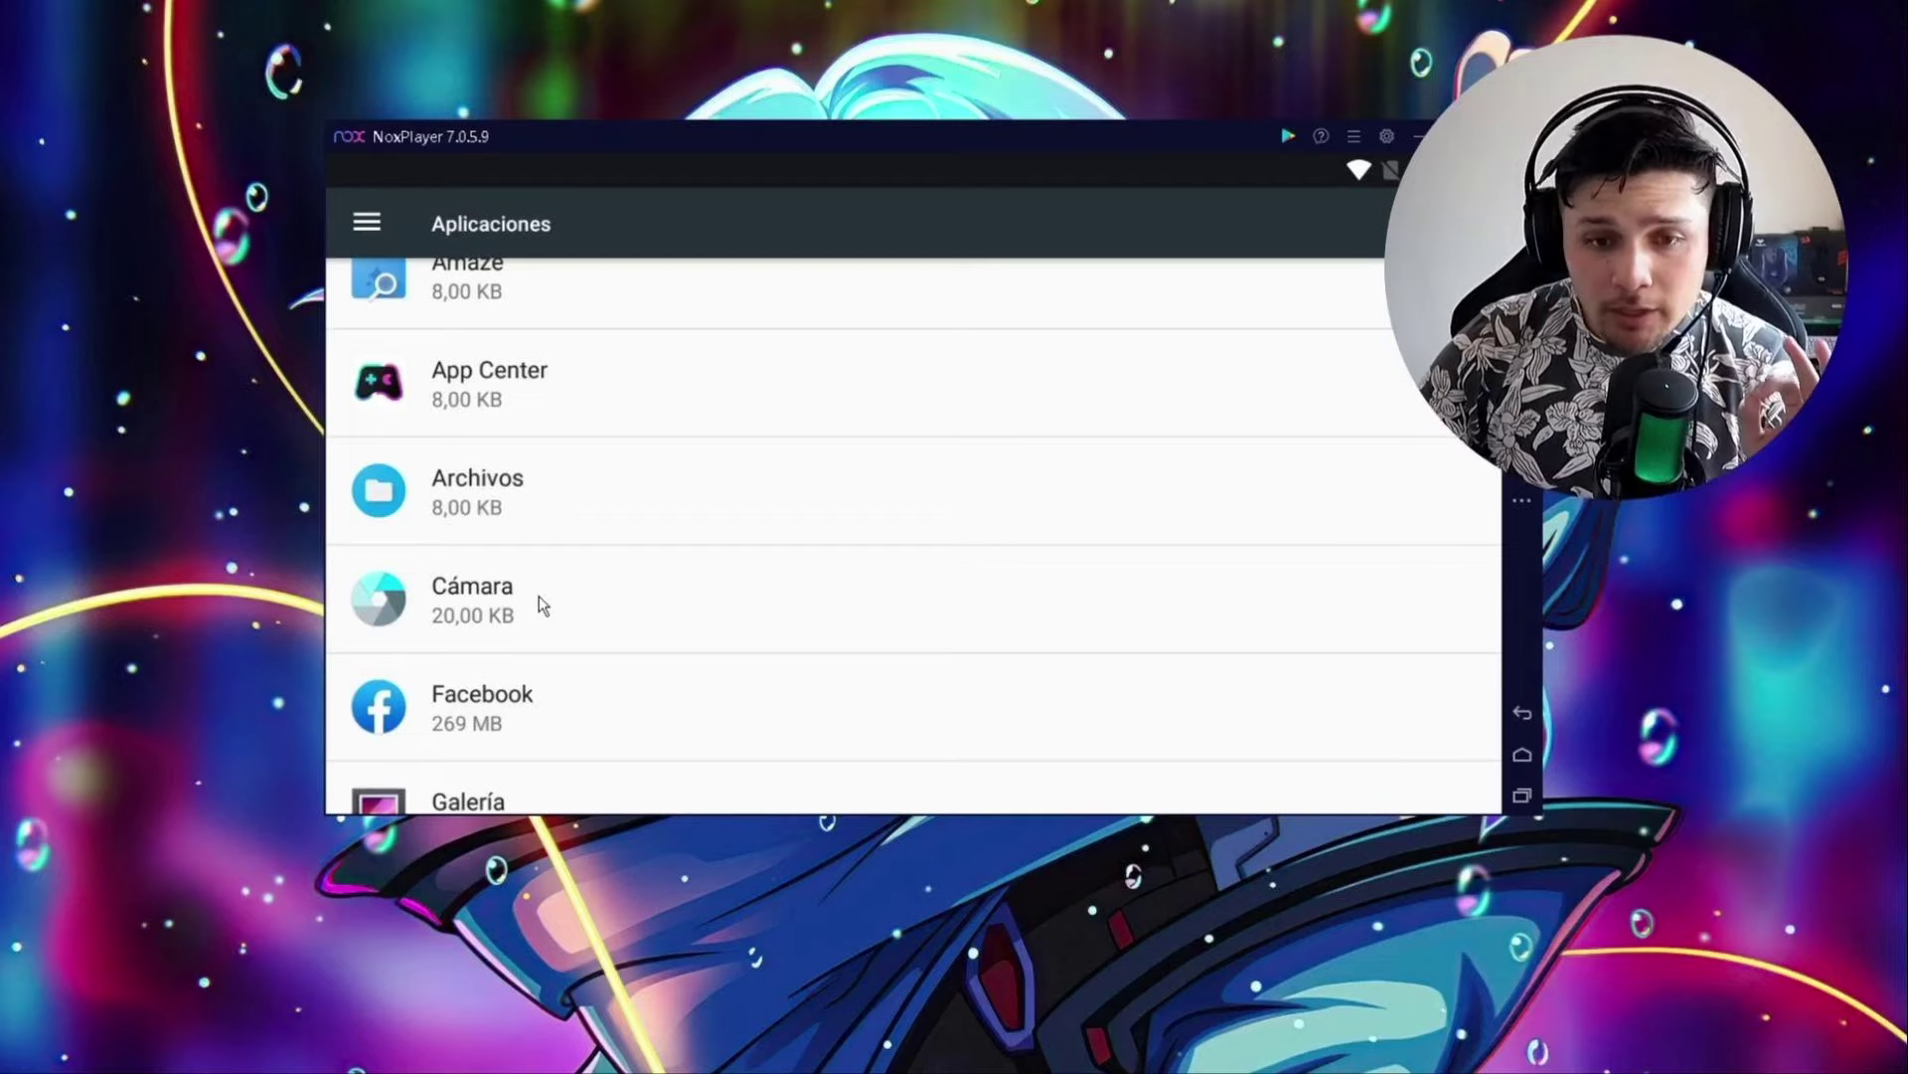
# - Disable and force stop Google Play Juegos, and return to the application list
pyautogui.scroll(-2, 533, 630)
pyautogui.scroll(1, 554, 528)
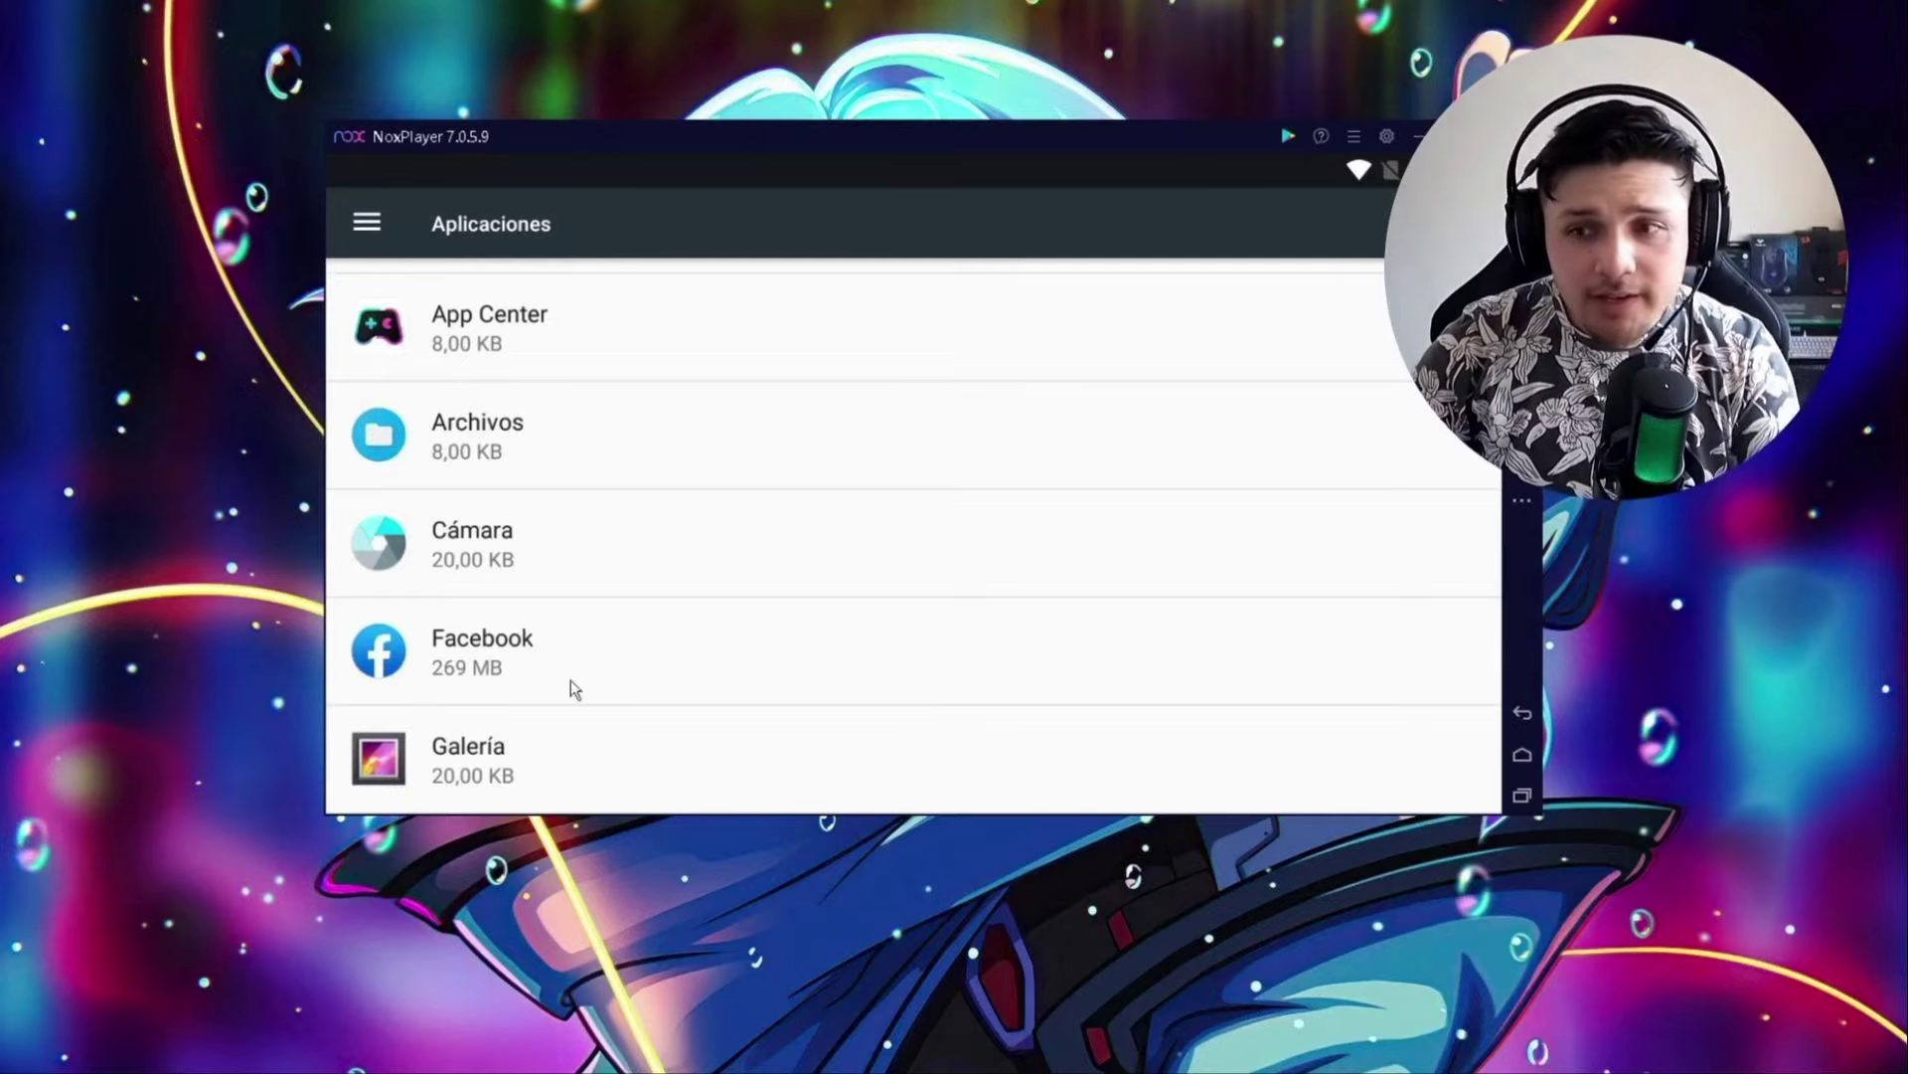
pyautogui.moveTo(575, 682); pyautogui.dragTo(630, 498)
pyautogui.moveTo(612, 569); pyautogui.dragTo(686, 498)
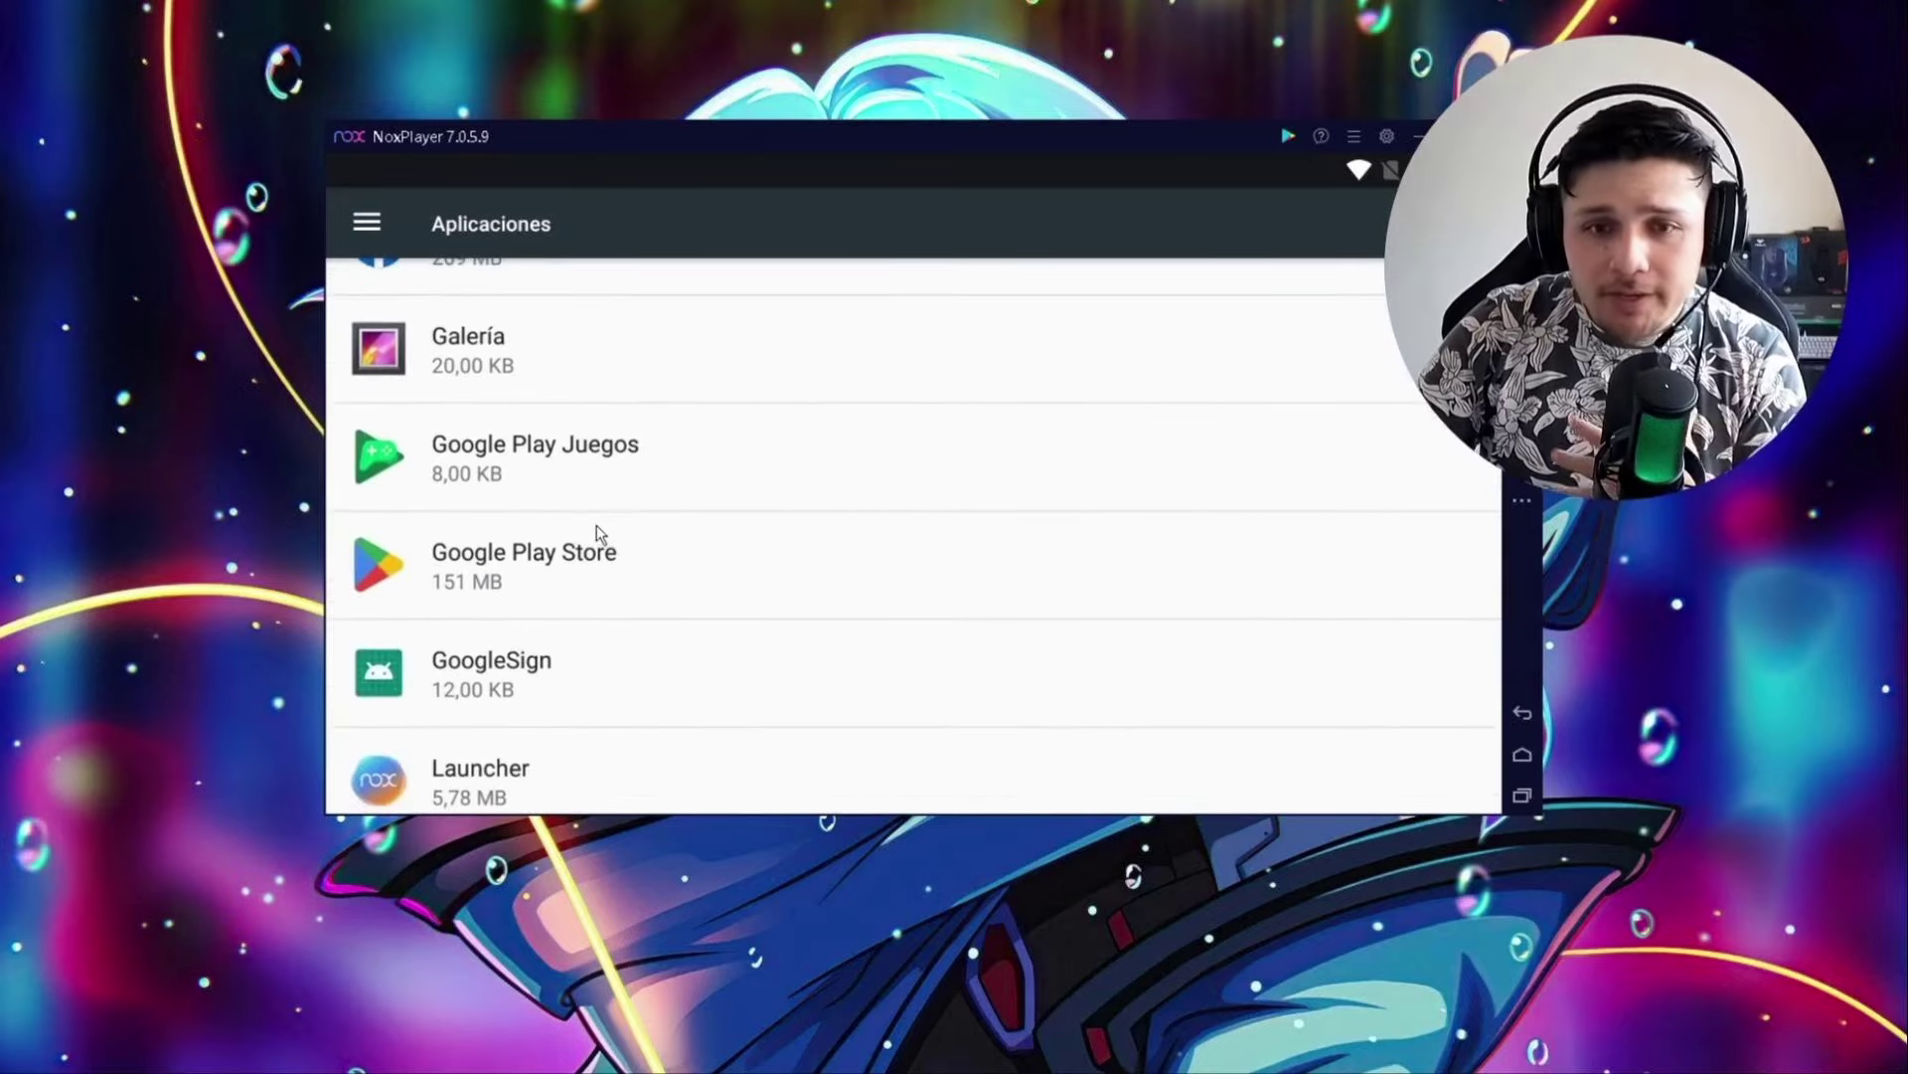
pyautogui.click(606, 473)
pyautogui.click(616, 421)
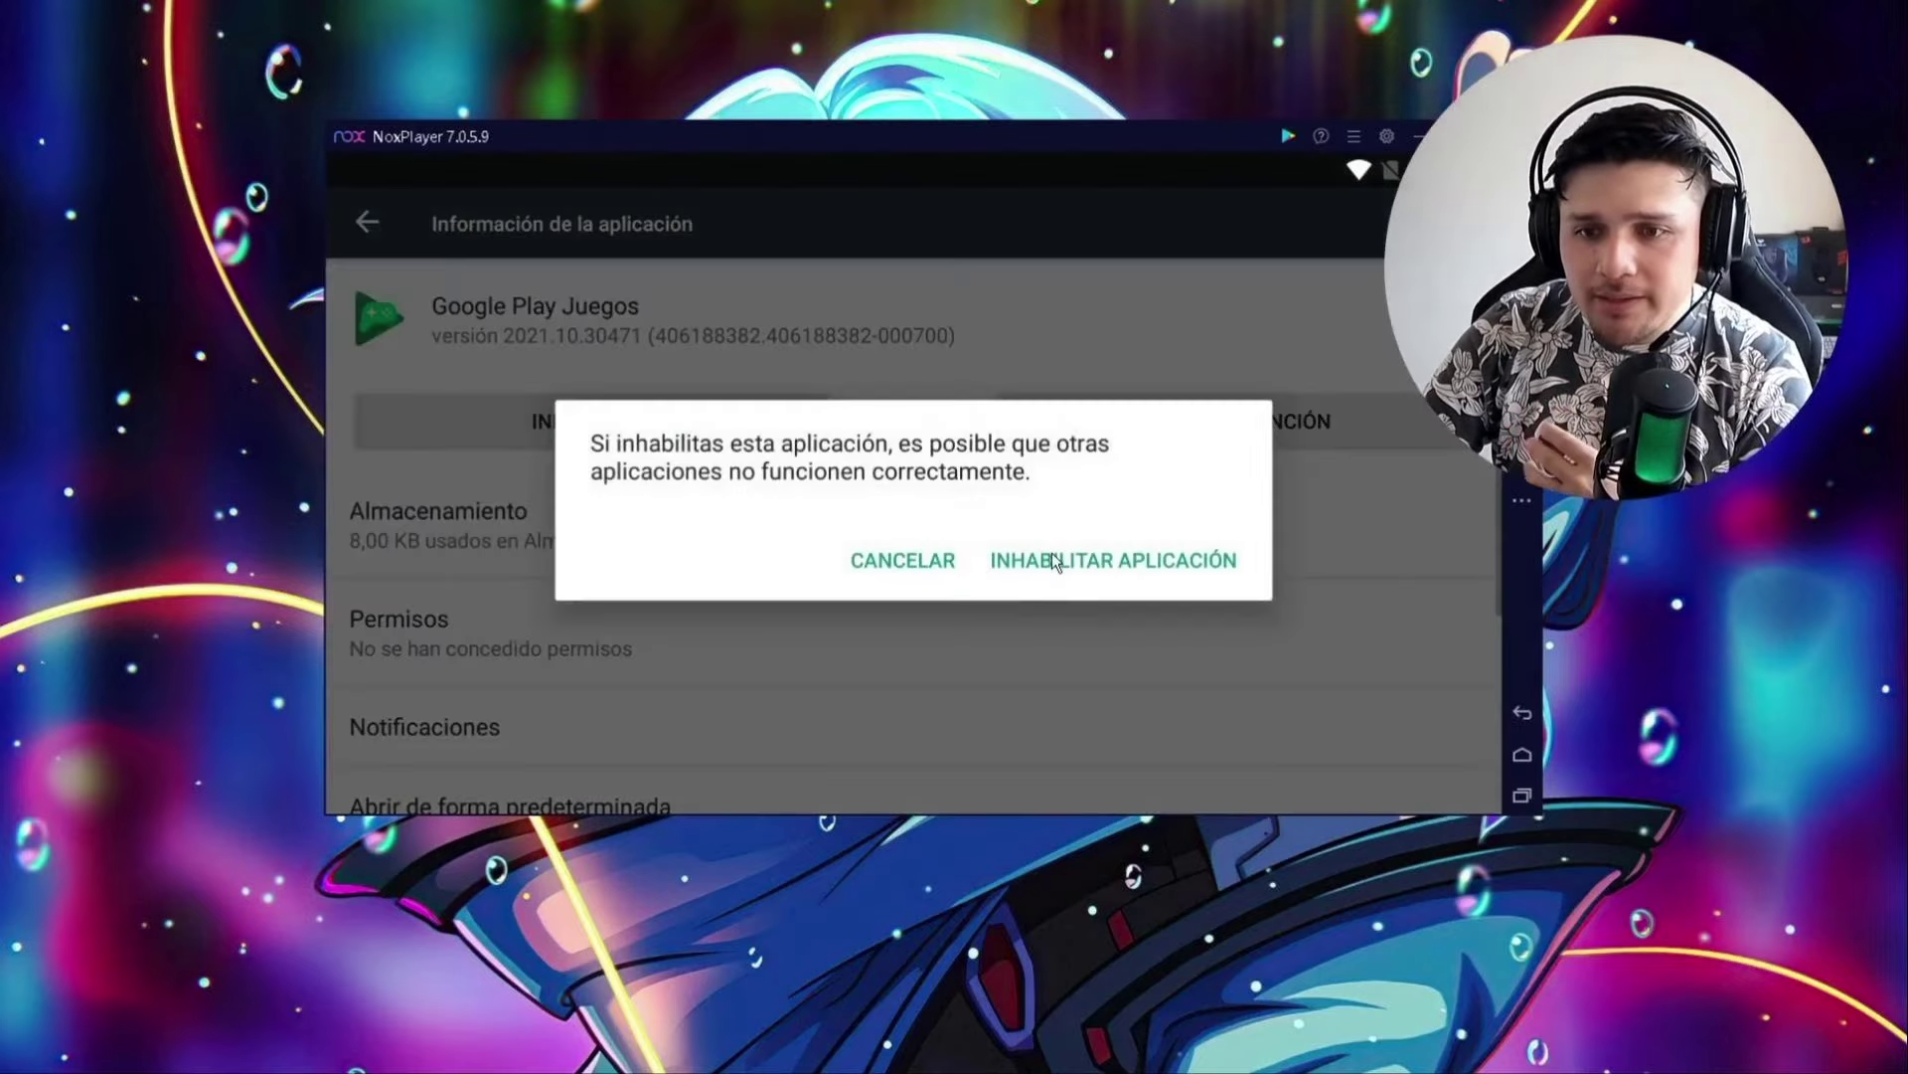
pyautogui.click(1055, 561)
pyautogui.click(1333, 438)
pyautogui.click(1188, 569)
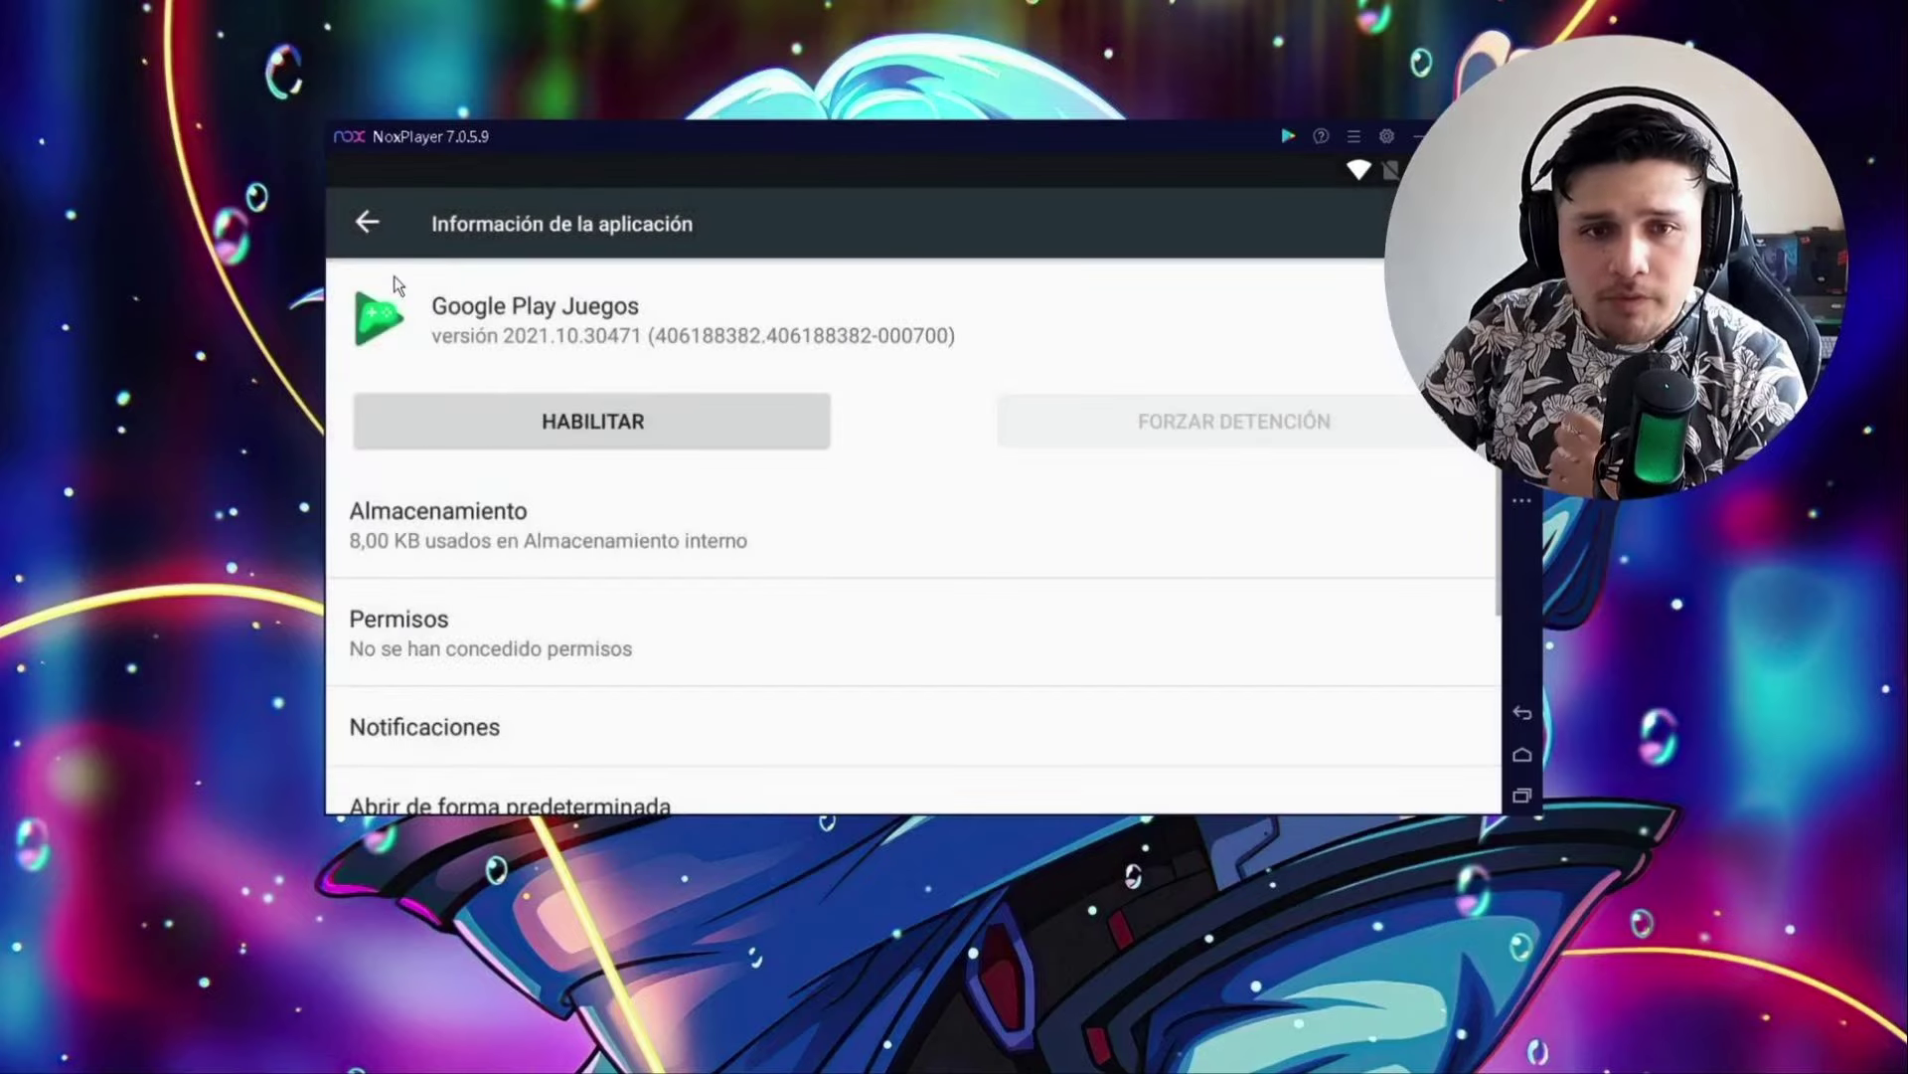
pyautogui.press('Escape')
# - Disable Google Play Store, accepting its replacement with the factory version, and leave its application information page
pyautogui.moveTo(597, 639); pyautogui.dragTo(516, 521)
pyautogui.click(724, 541)
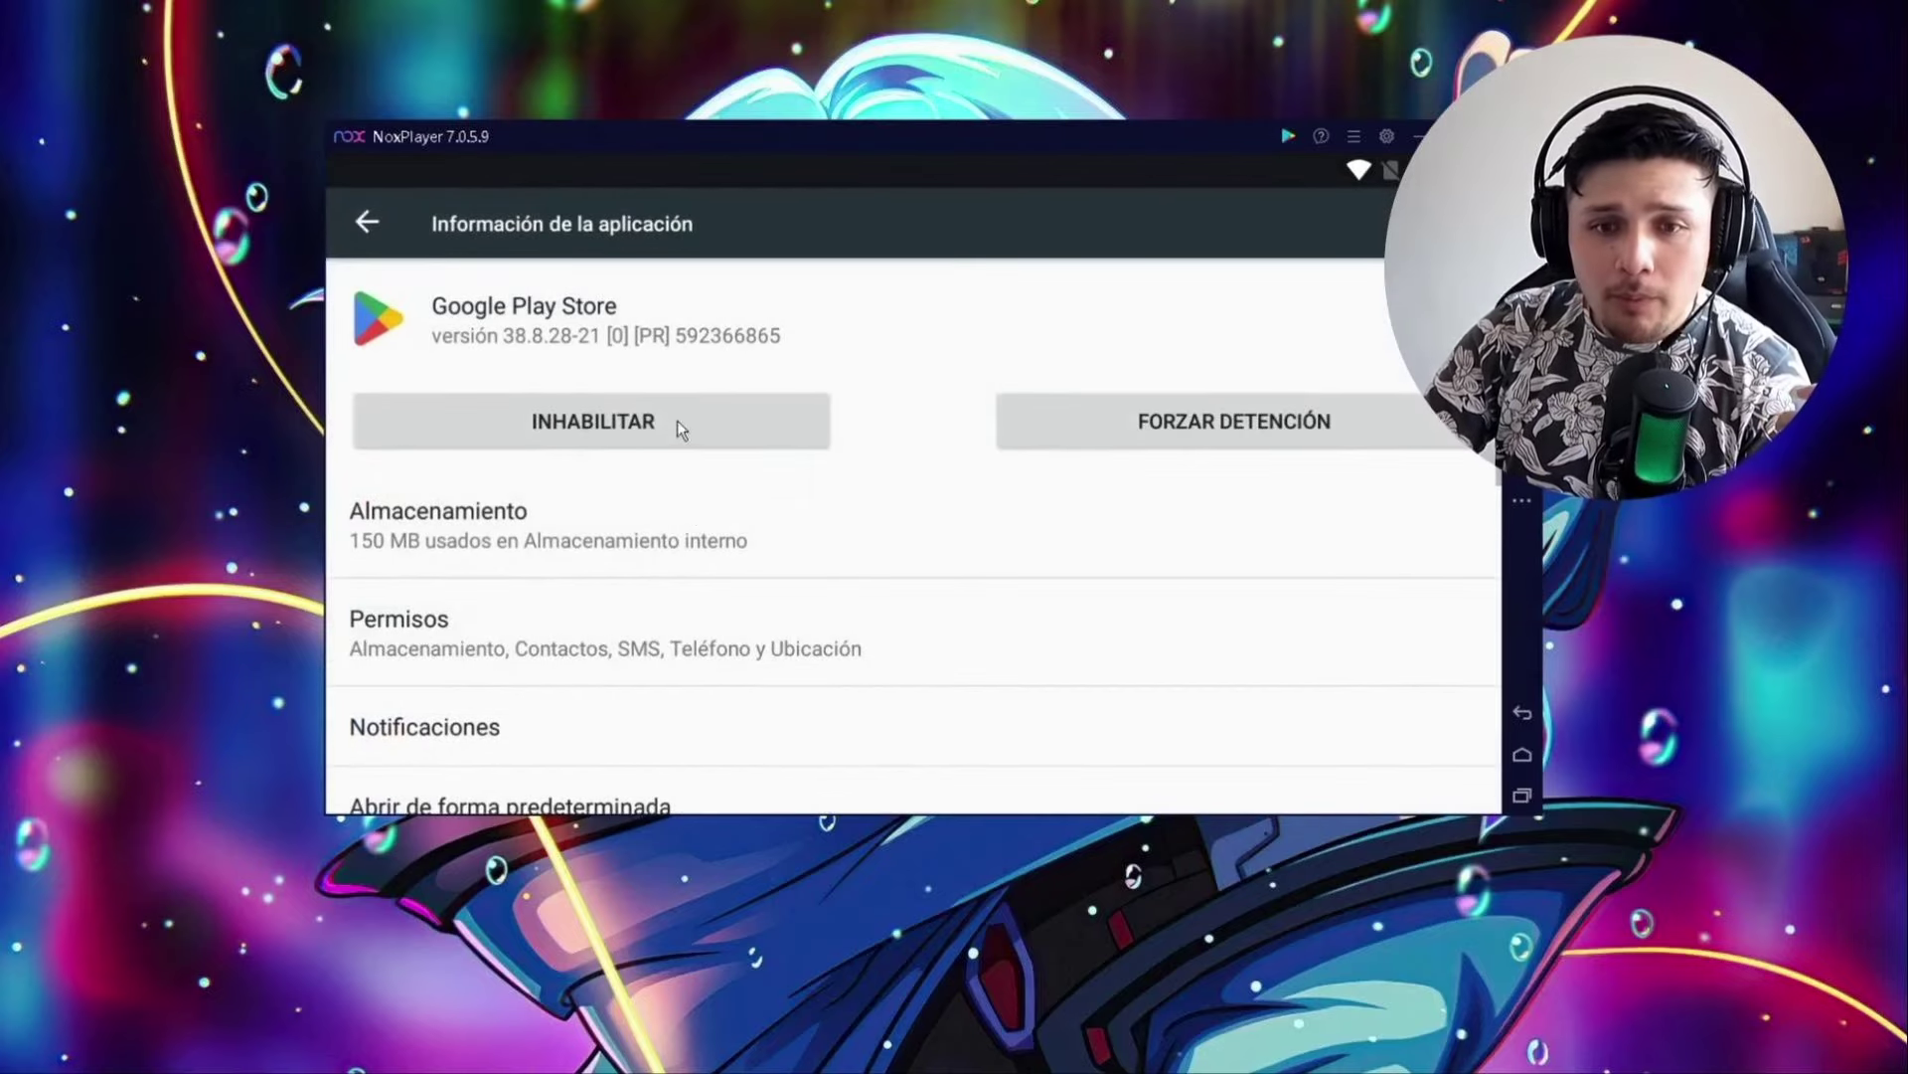
pyautogui.click(618, 433)
pyautogui.click(1173, 558)
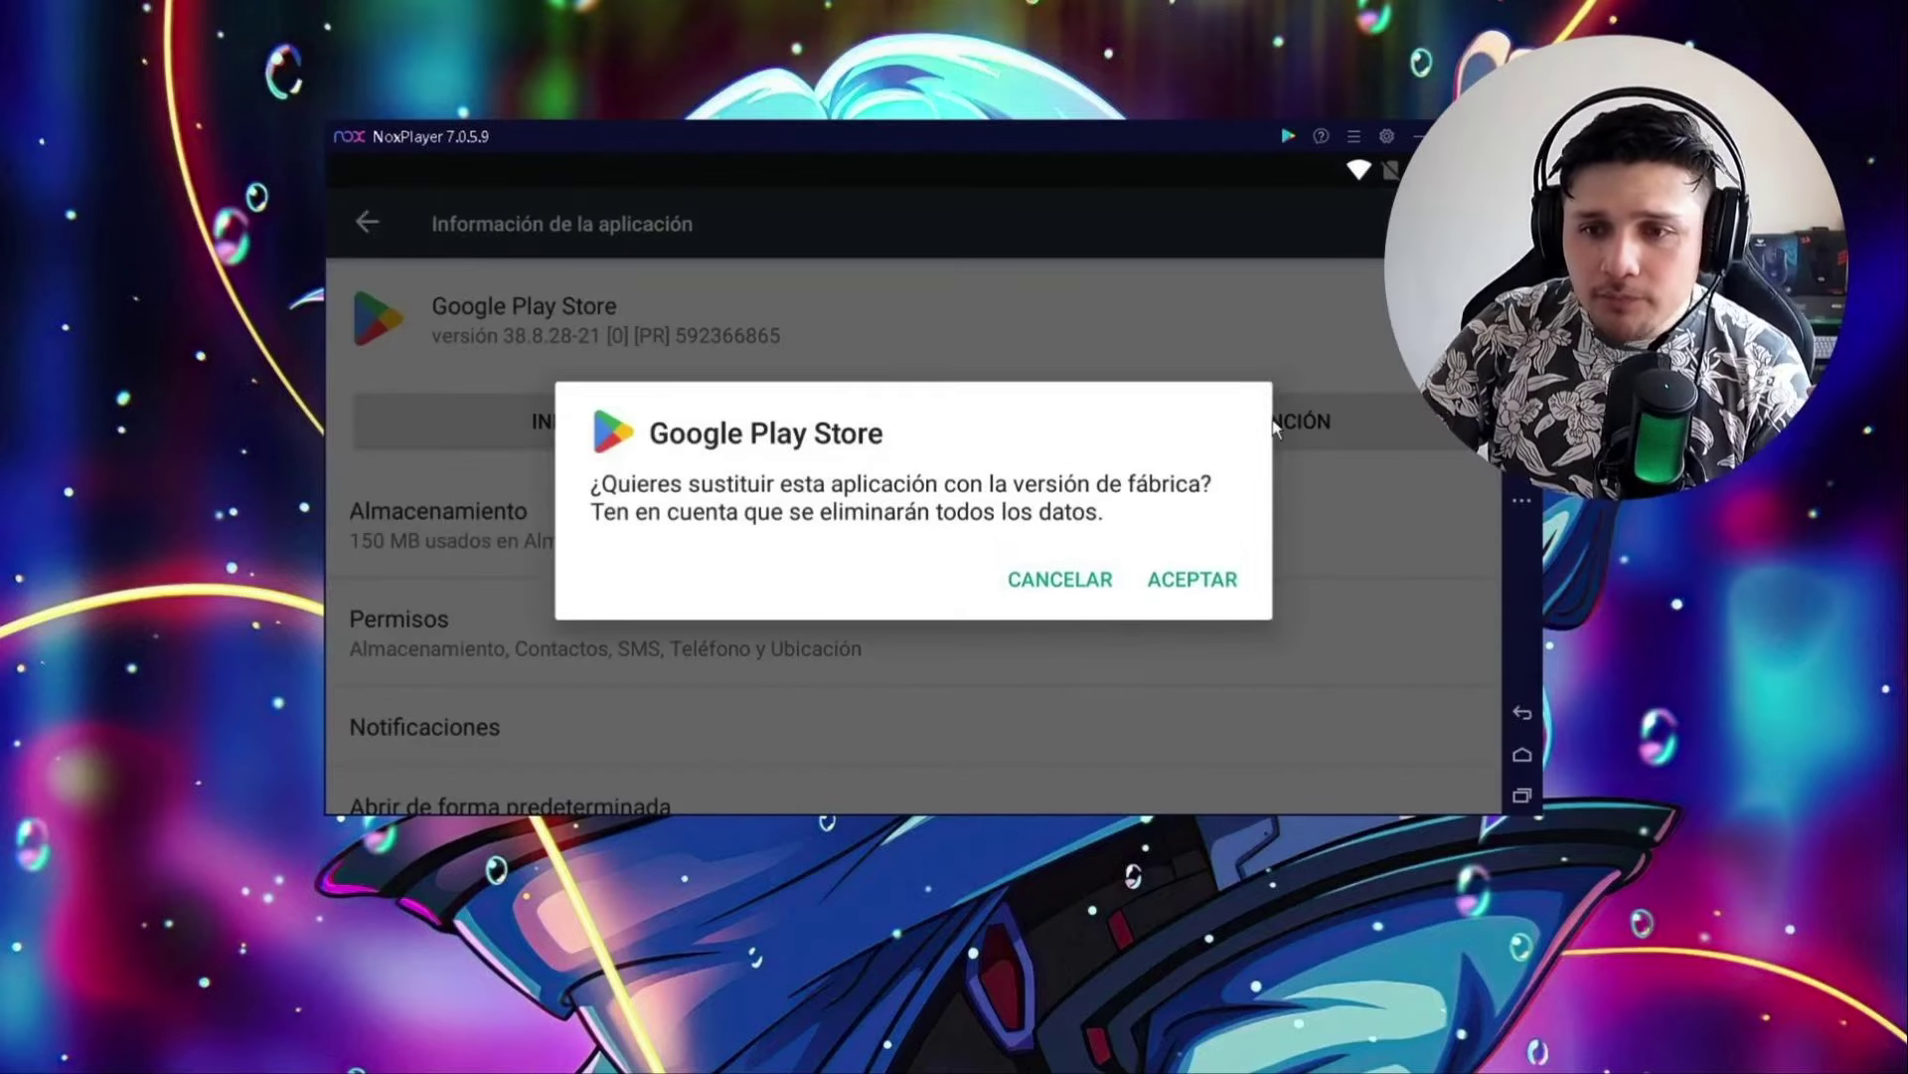
pyautogui.click(1173, 575)
pyautogui.click(1254, 424)
pyautogui.click(1175, 571)
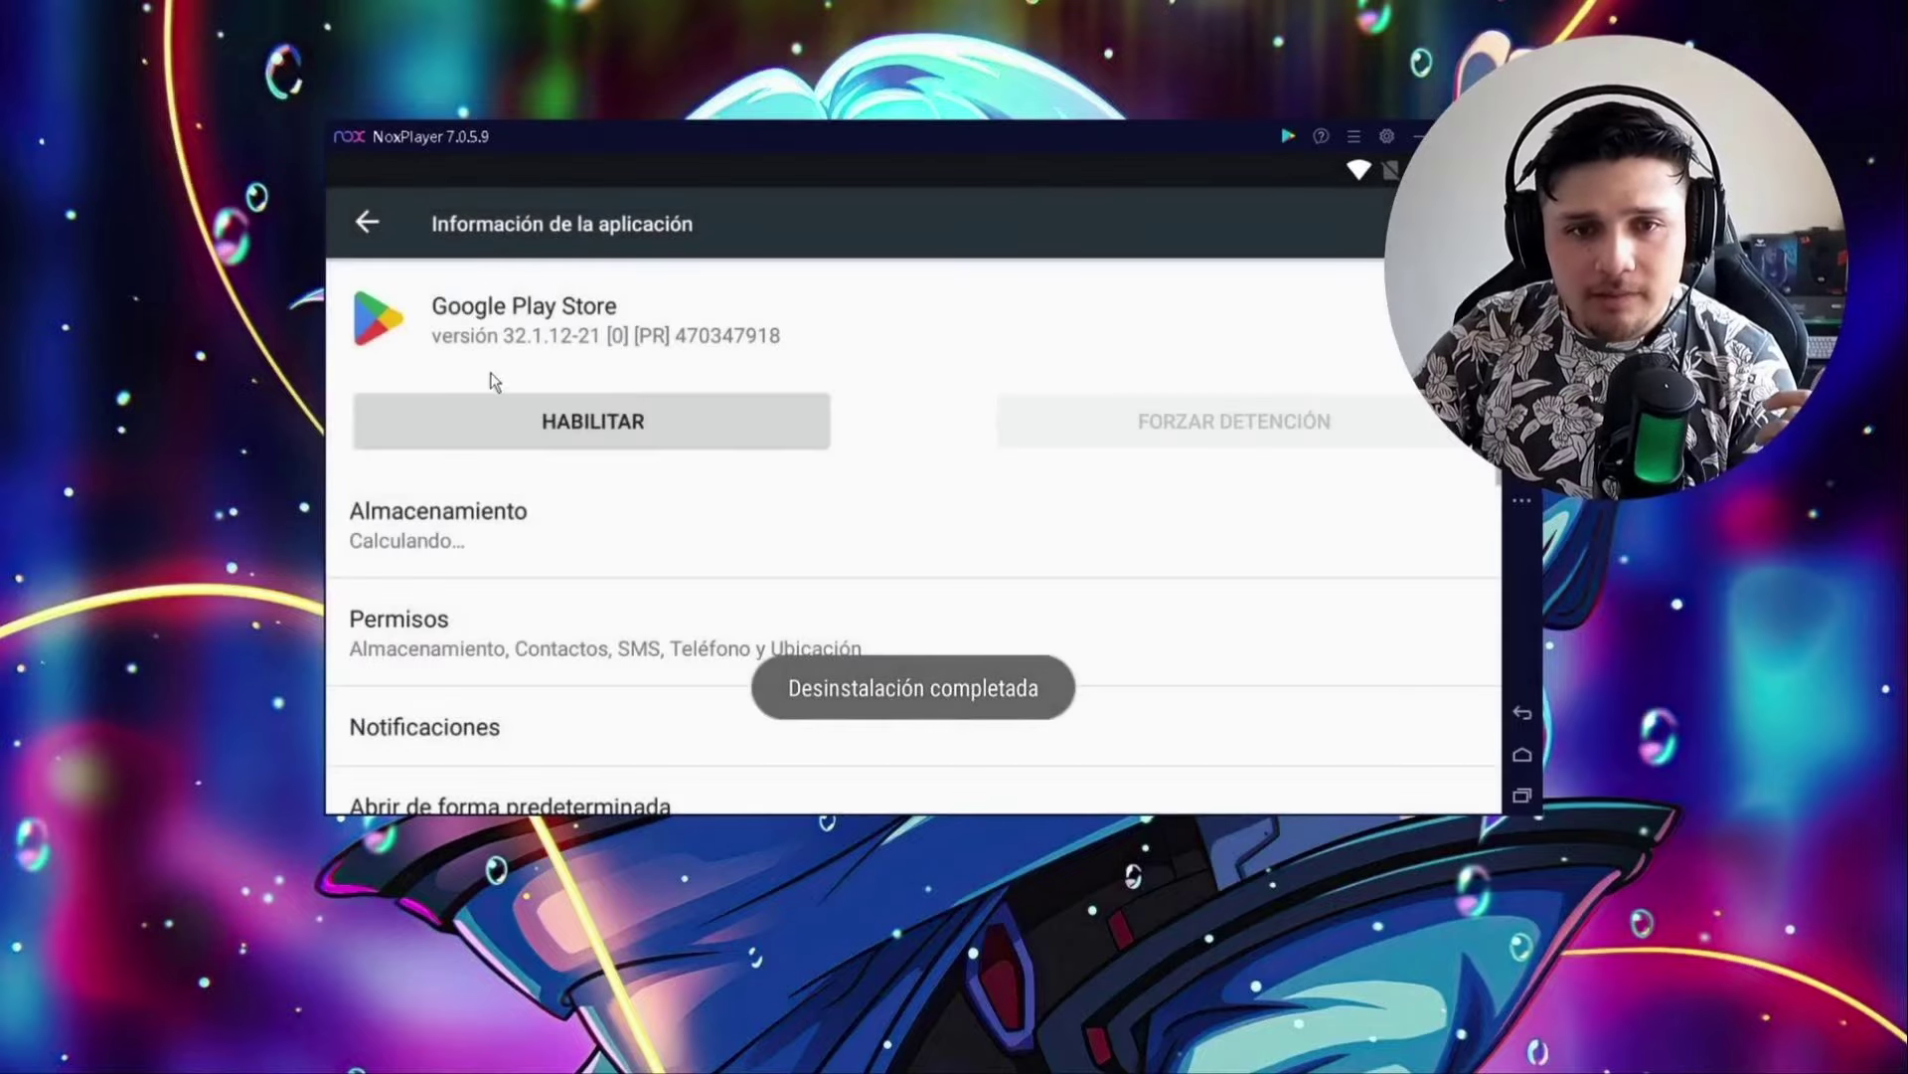
pyautogui.click(367, 221)
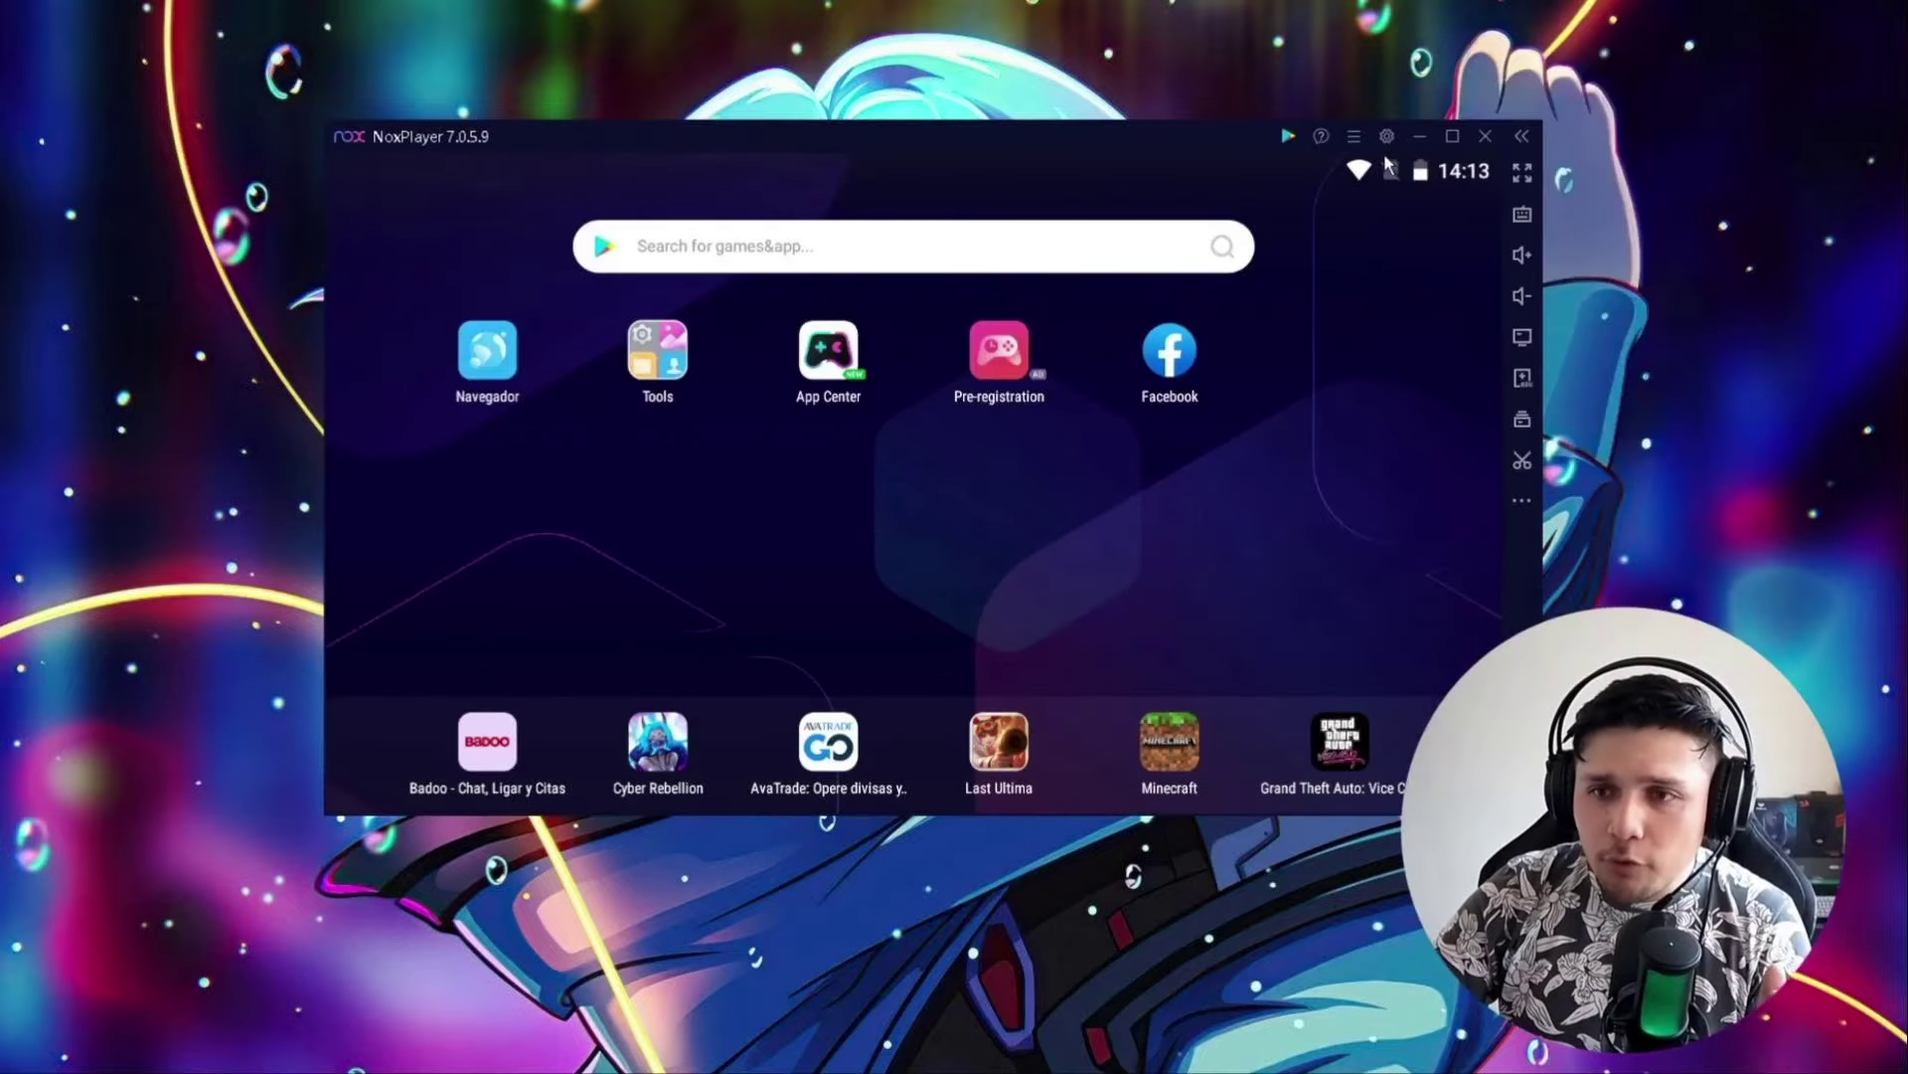
# - In the emulator's system settings, customise the performance configuration to 2 CPU cores and 2042 MB of RAM
pyautogui.click(1386, 136)
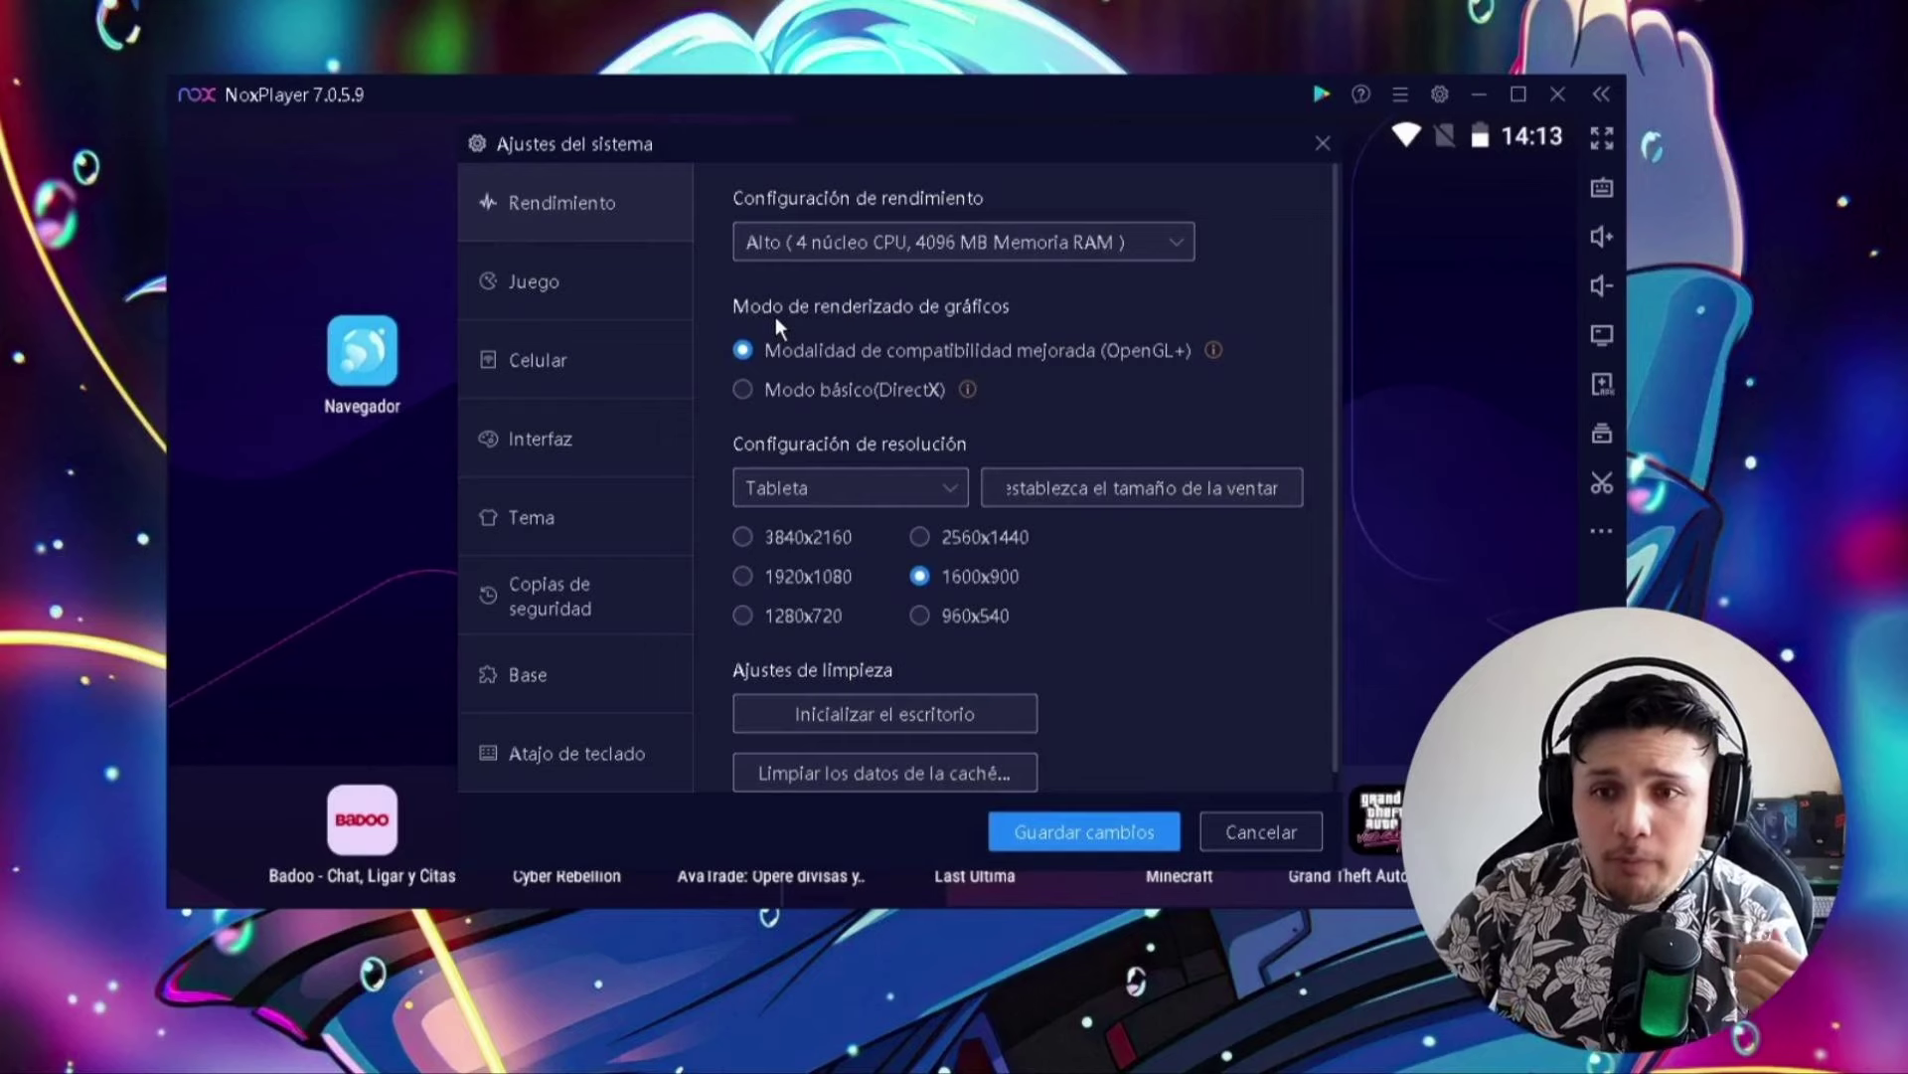
pyautogui.click(1172, 261)
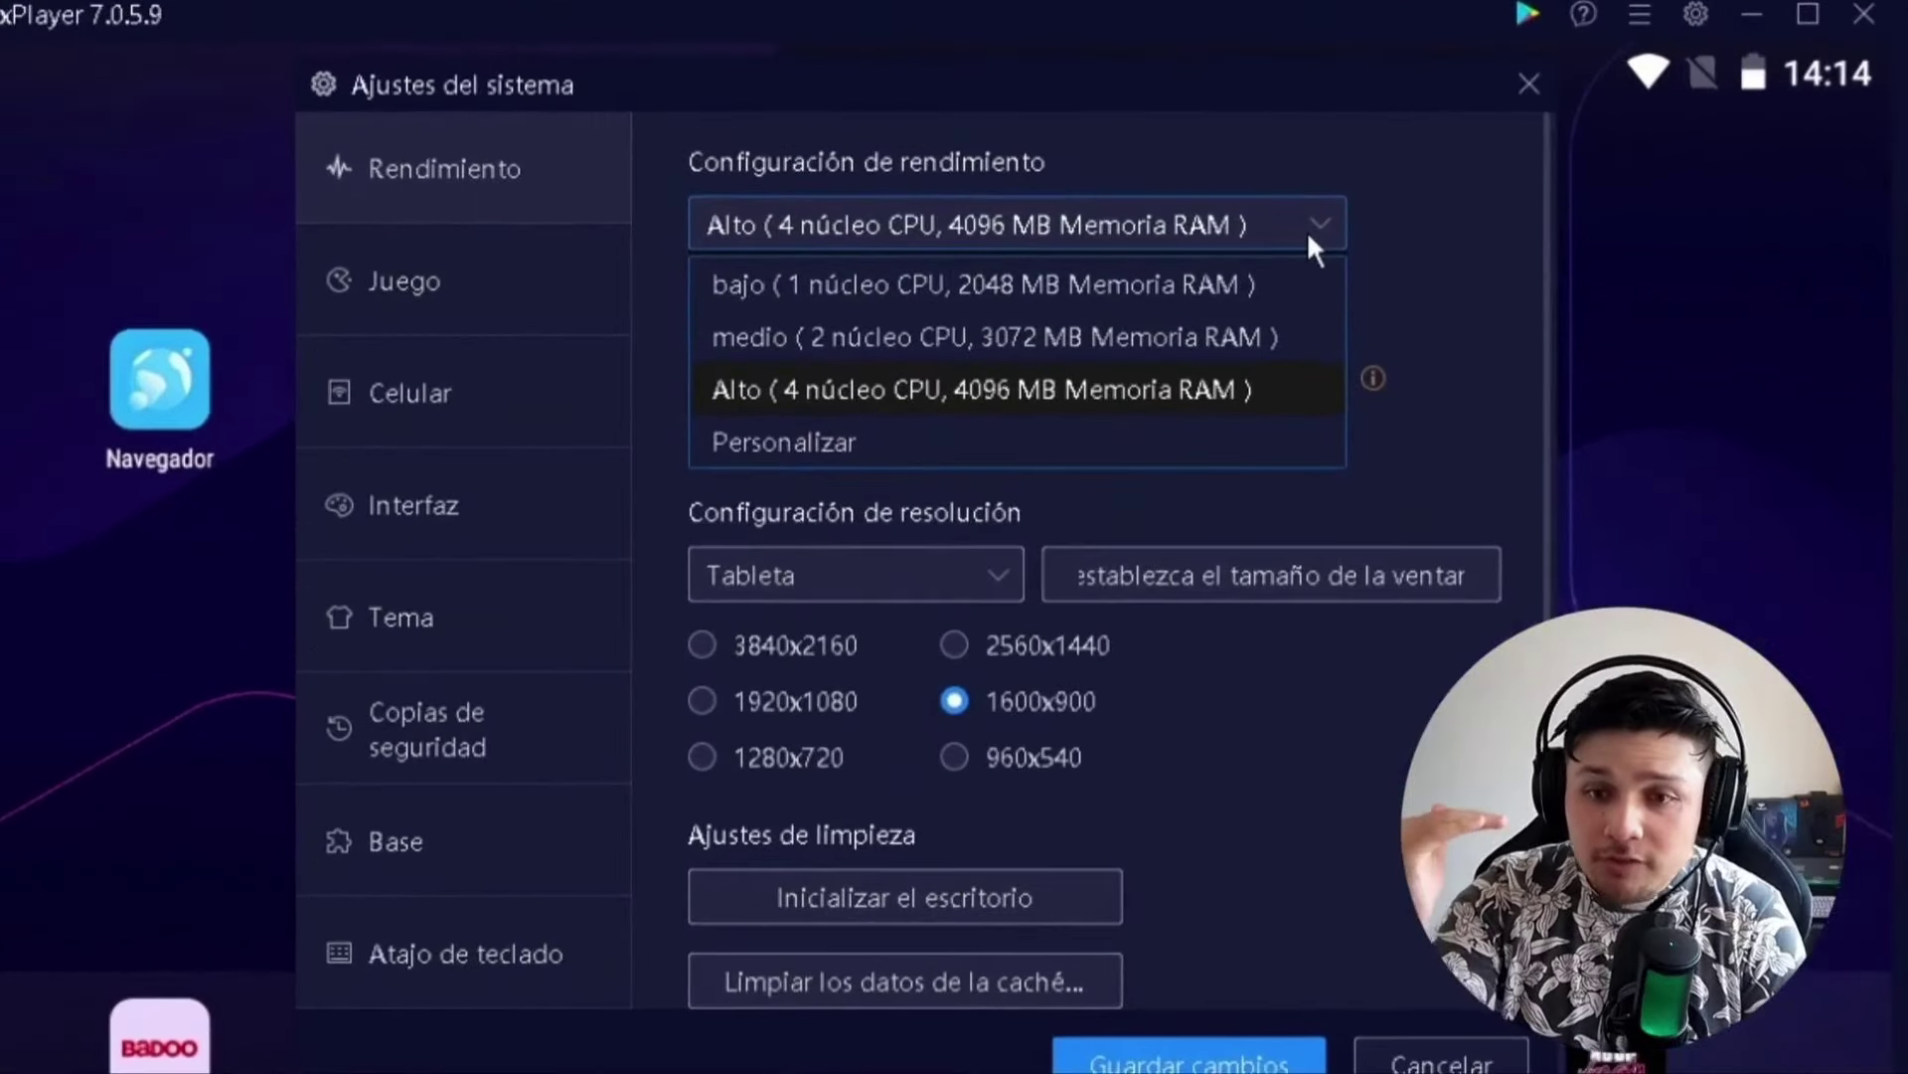
pyautogui.click(811, 442)
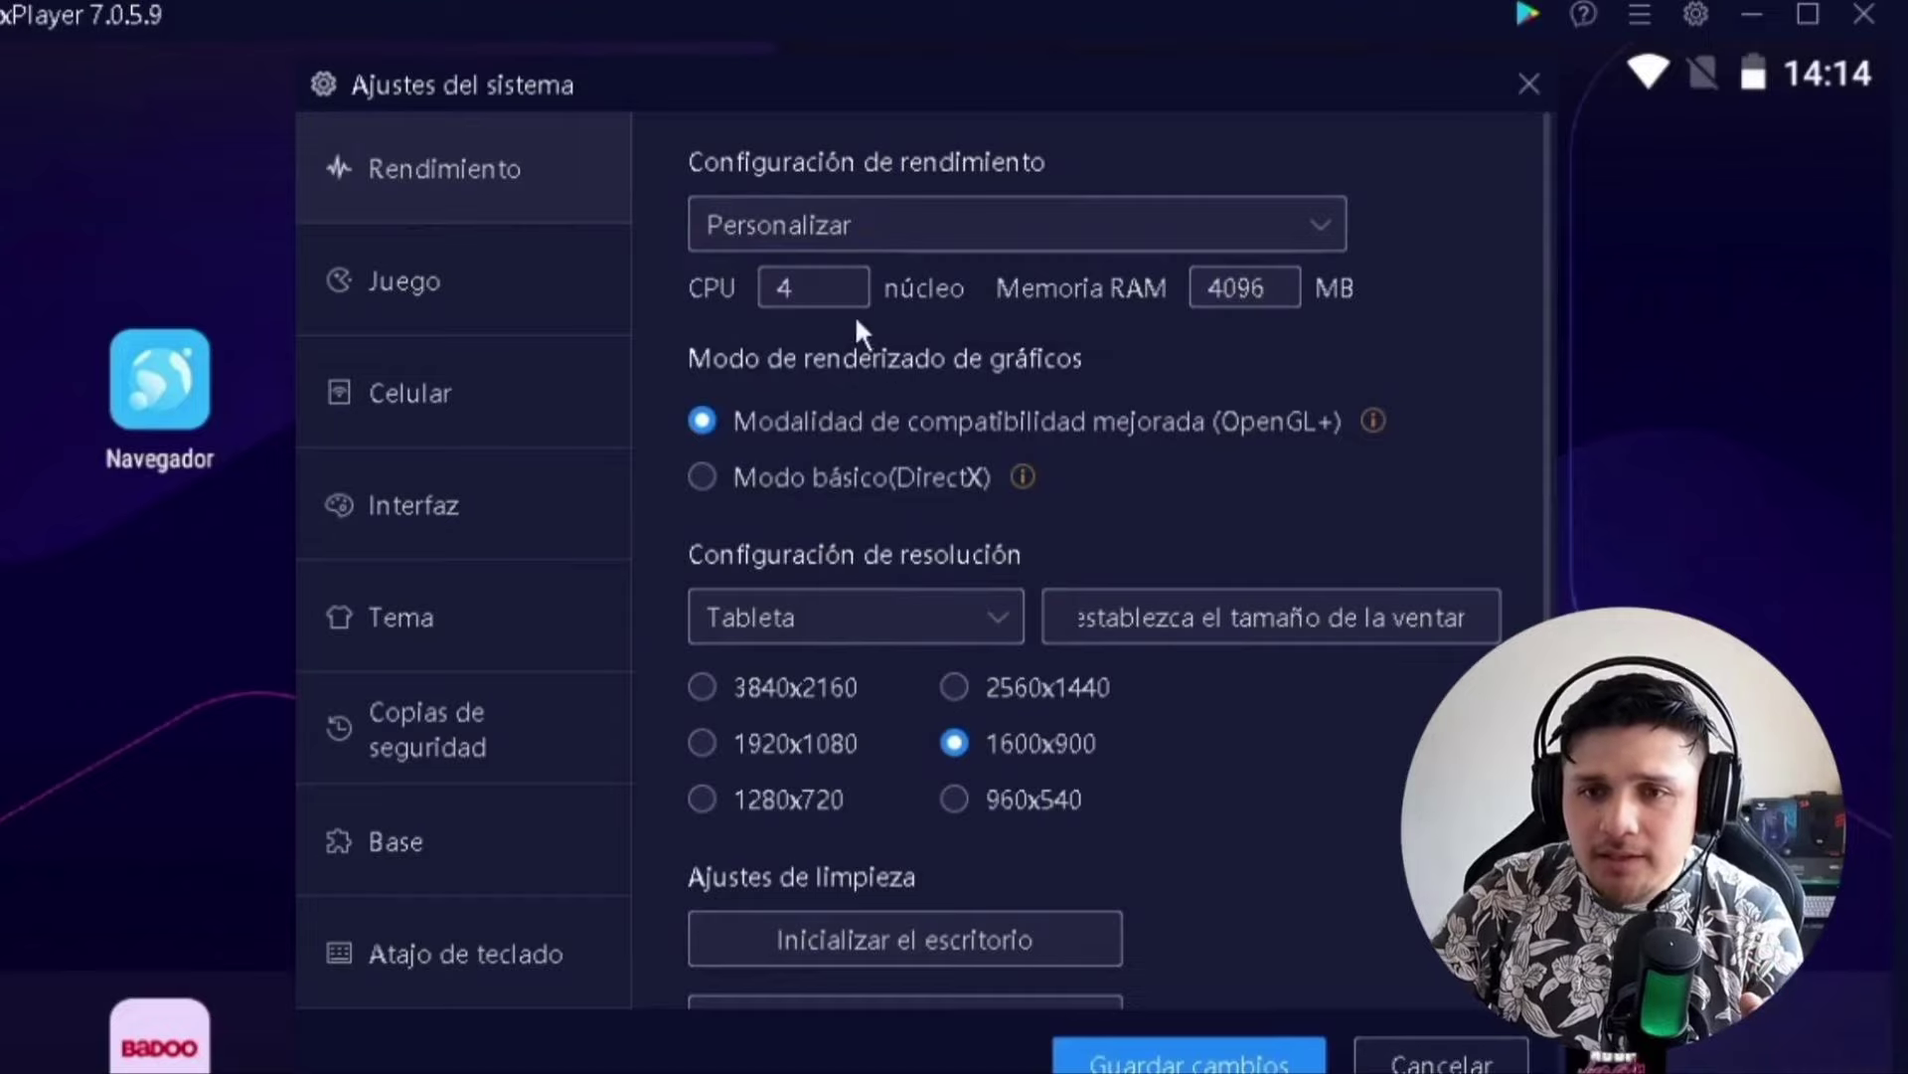
pyautogui.doubleClick(786, 289)
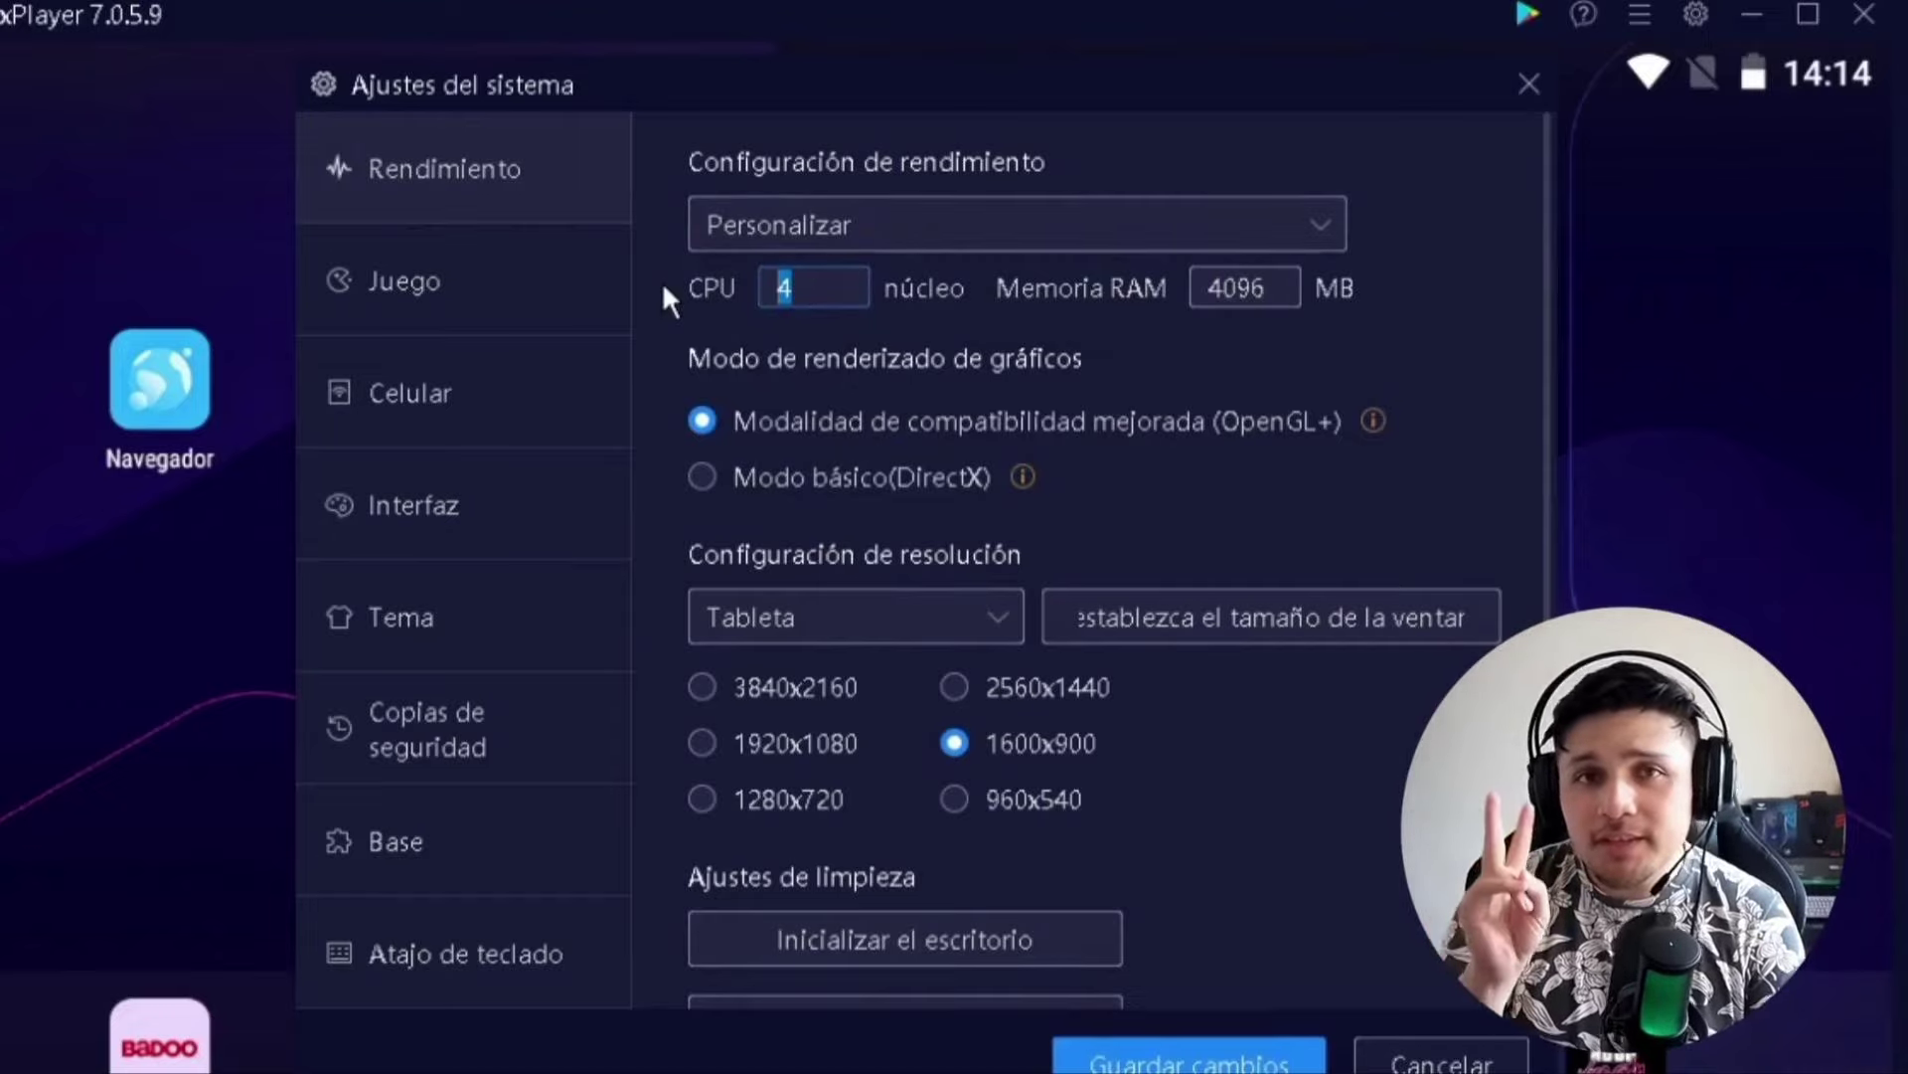
pyautogui.write('2')
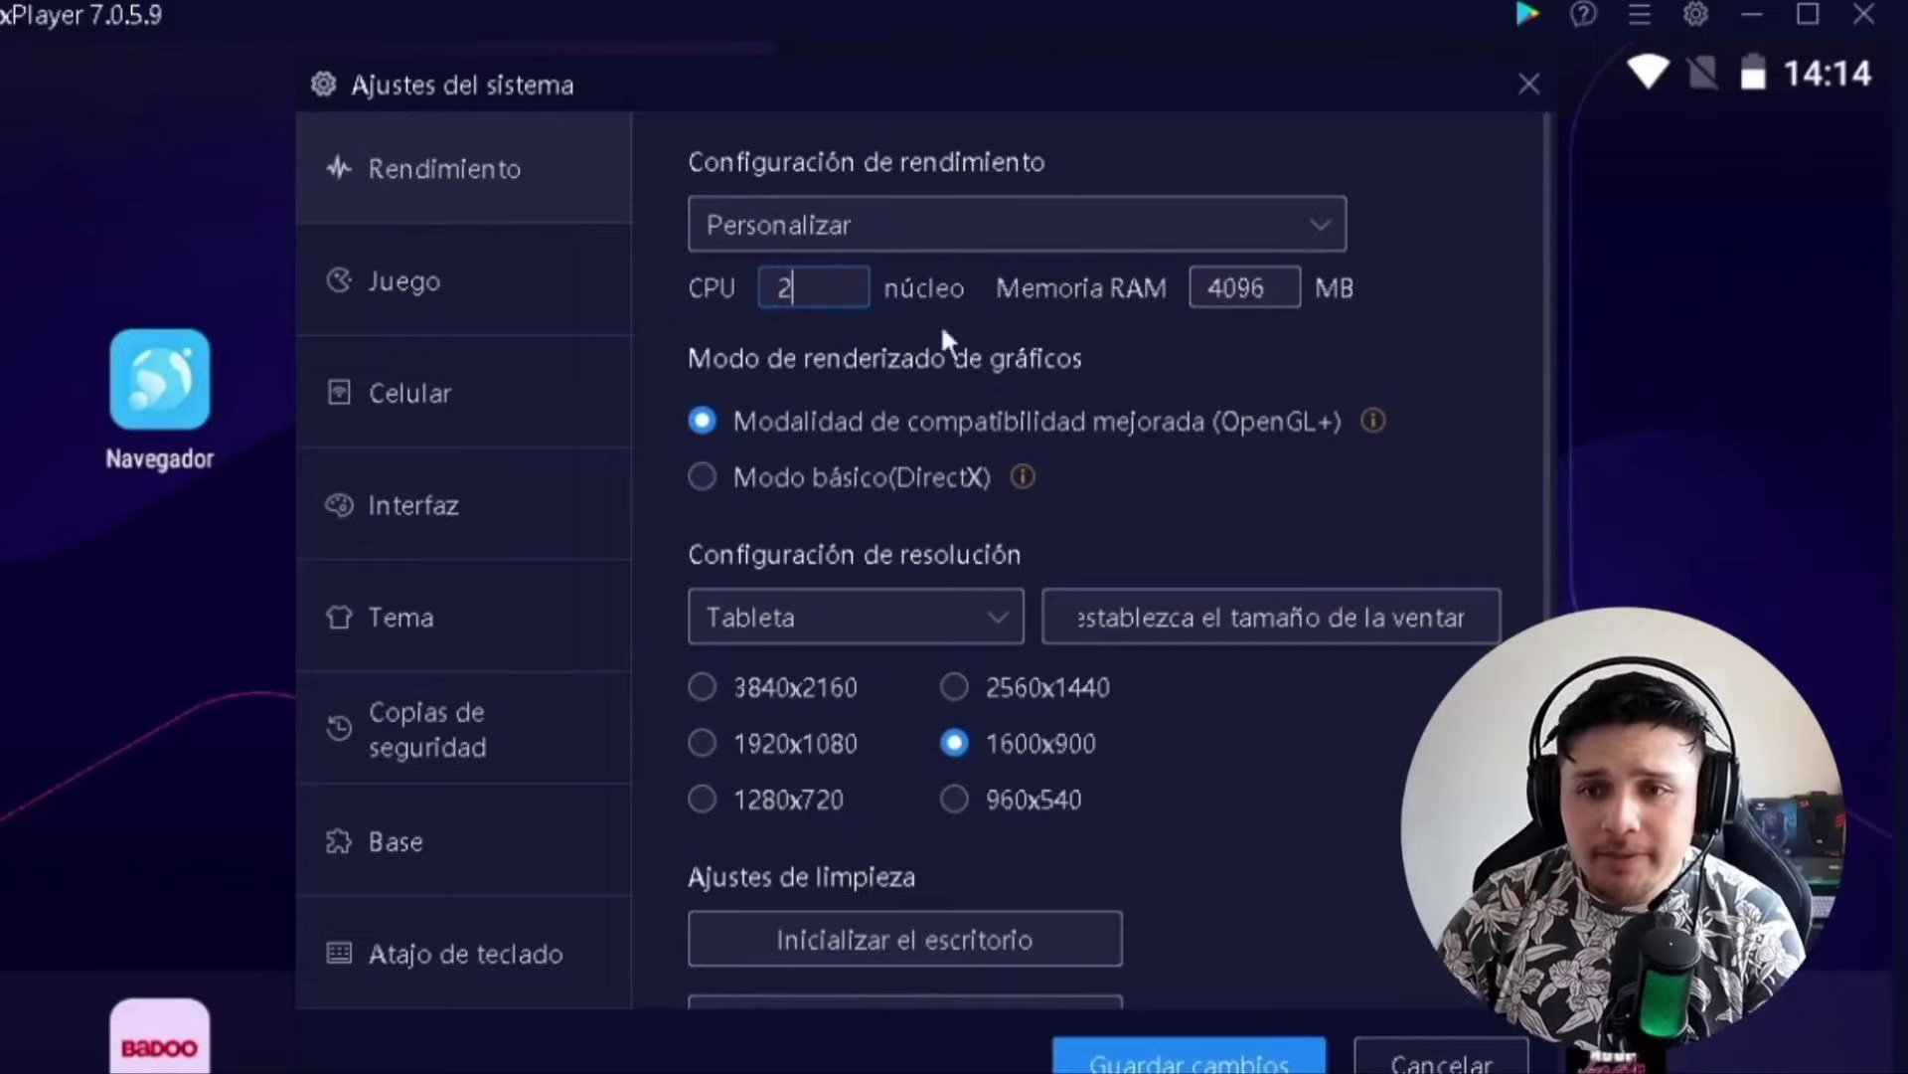
pyautogui.moveTo(1283, 294); pyautogui.dragTo(1189, 279)
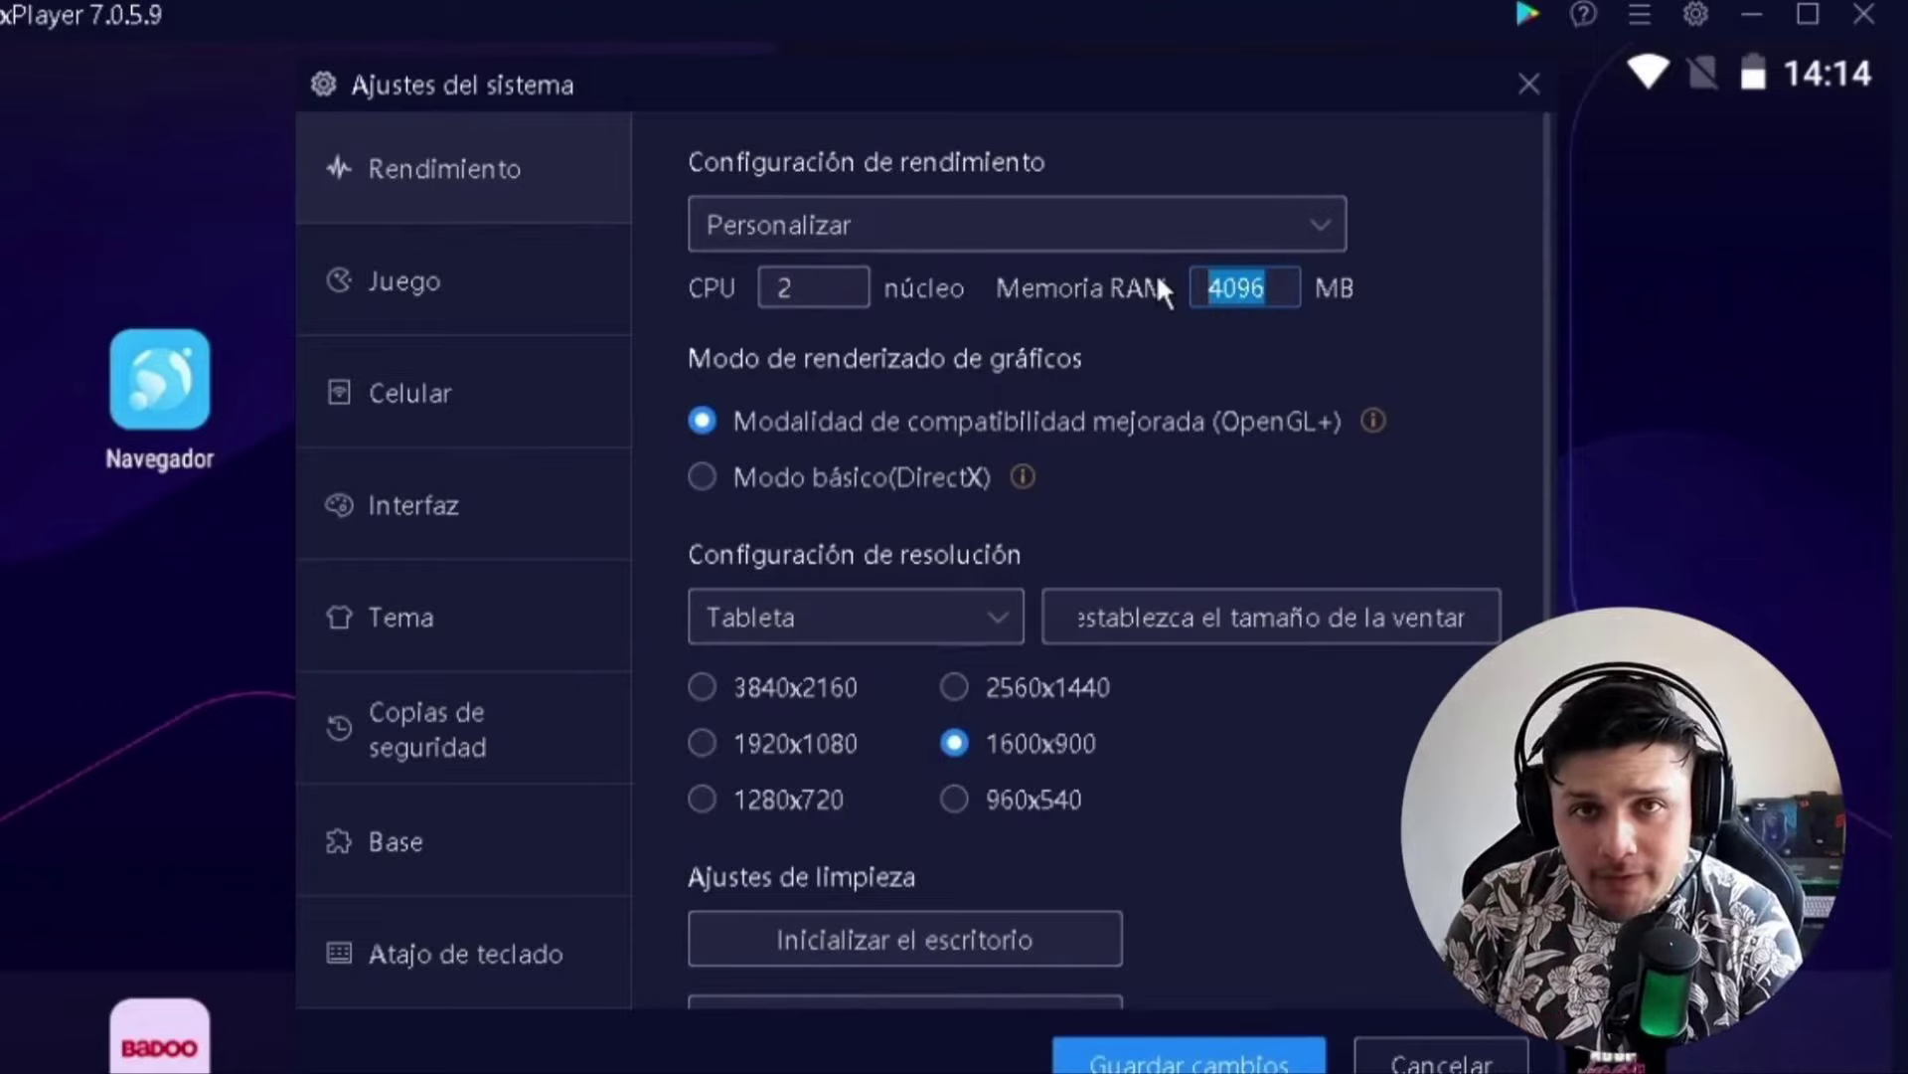
pyautogui.write('2042')
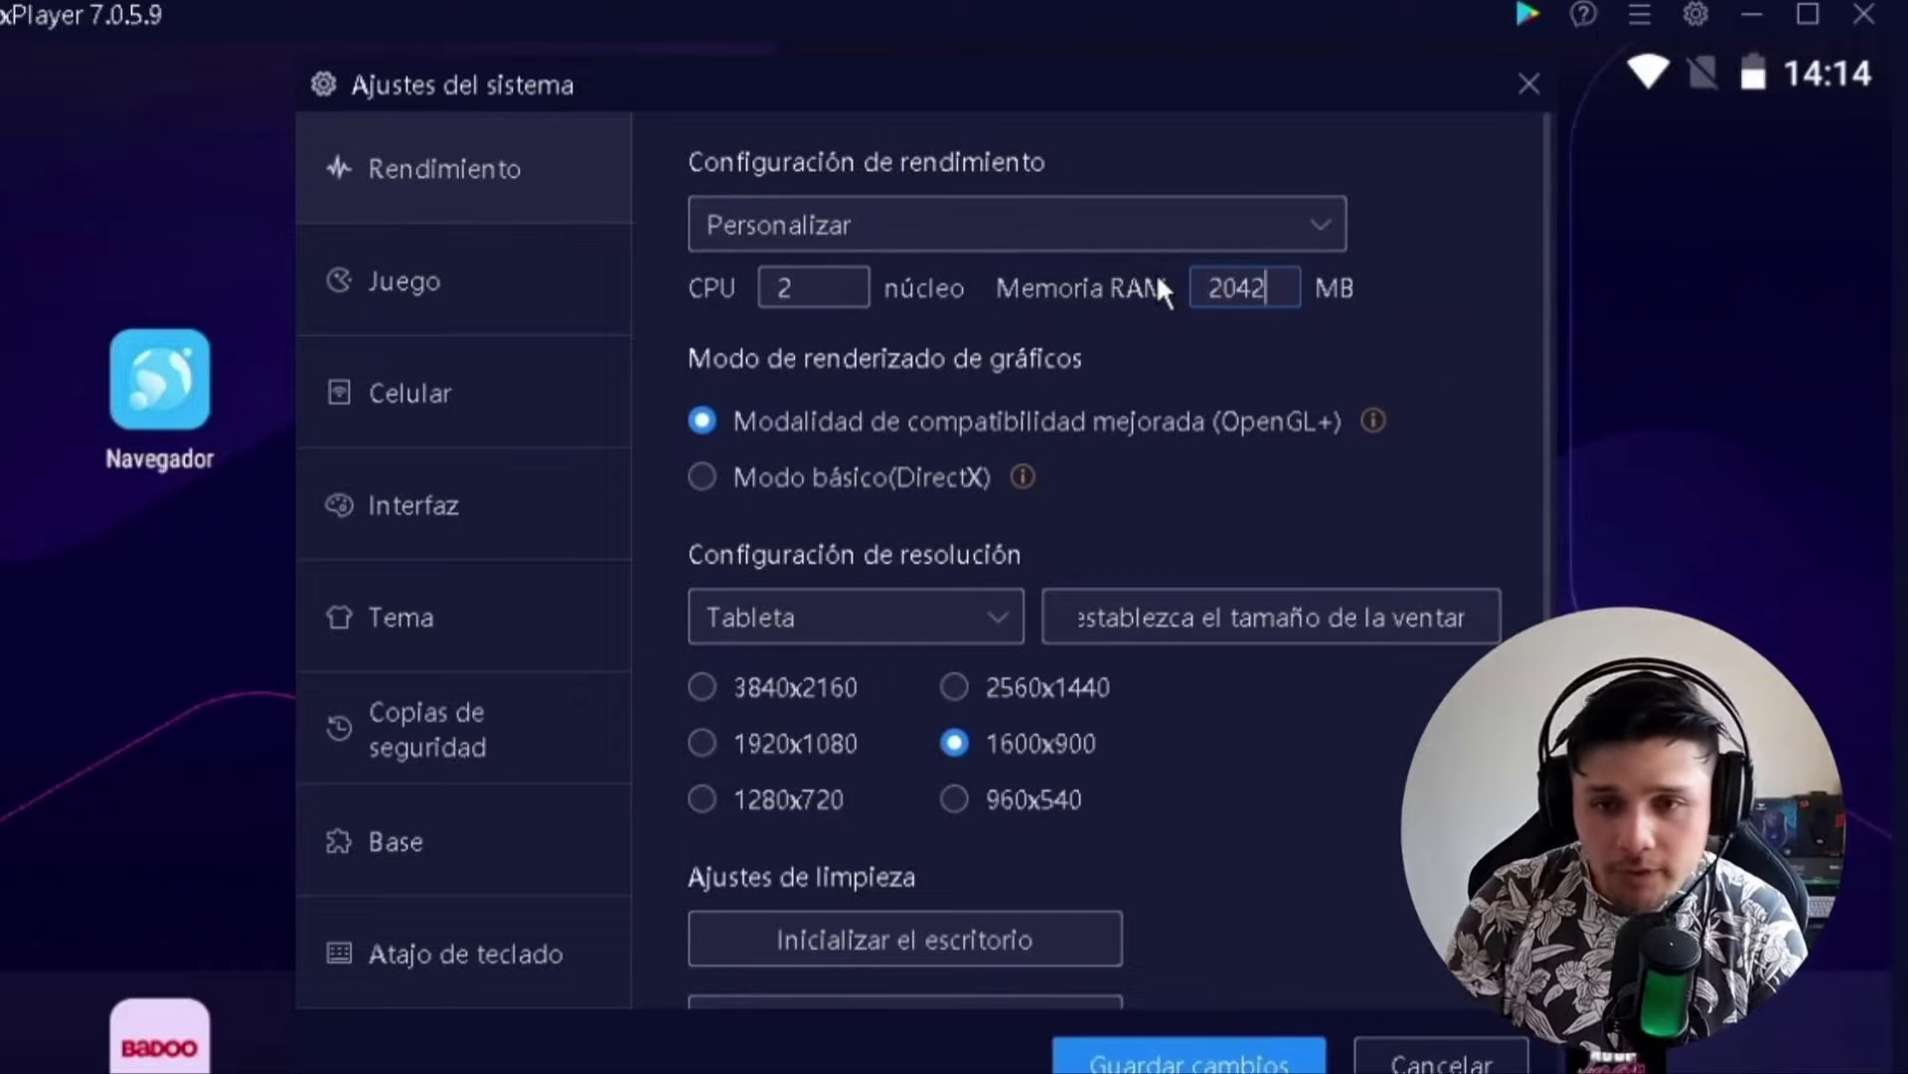
pyautogui.click(1155, 273)
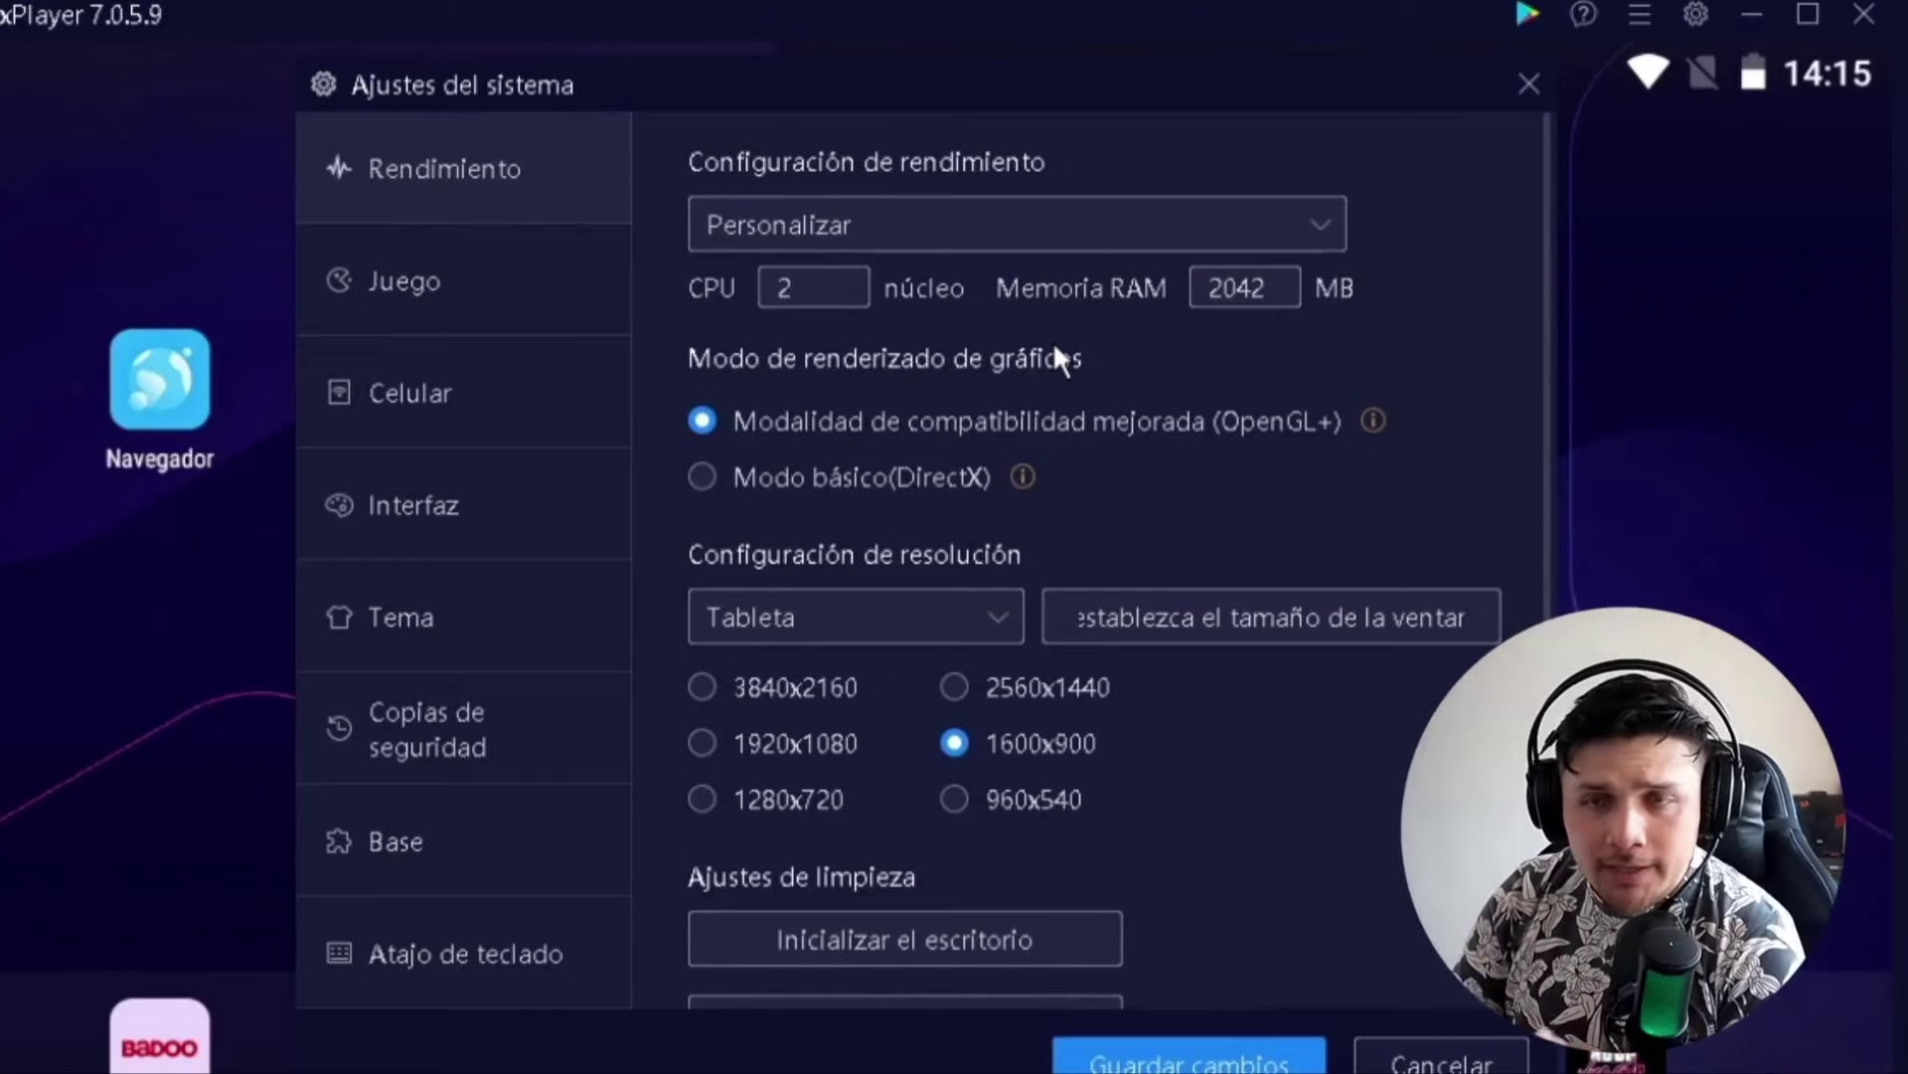
# - Set graphics rendering to the basic DirectX mode and the custom resolution to 1280 x 720, and save the changes
pyautogui.click(934, 477)
pyautogui.click(974, 618)
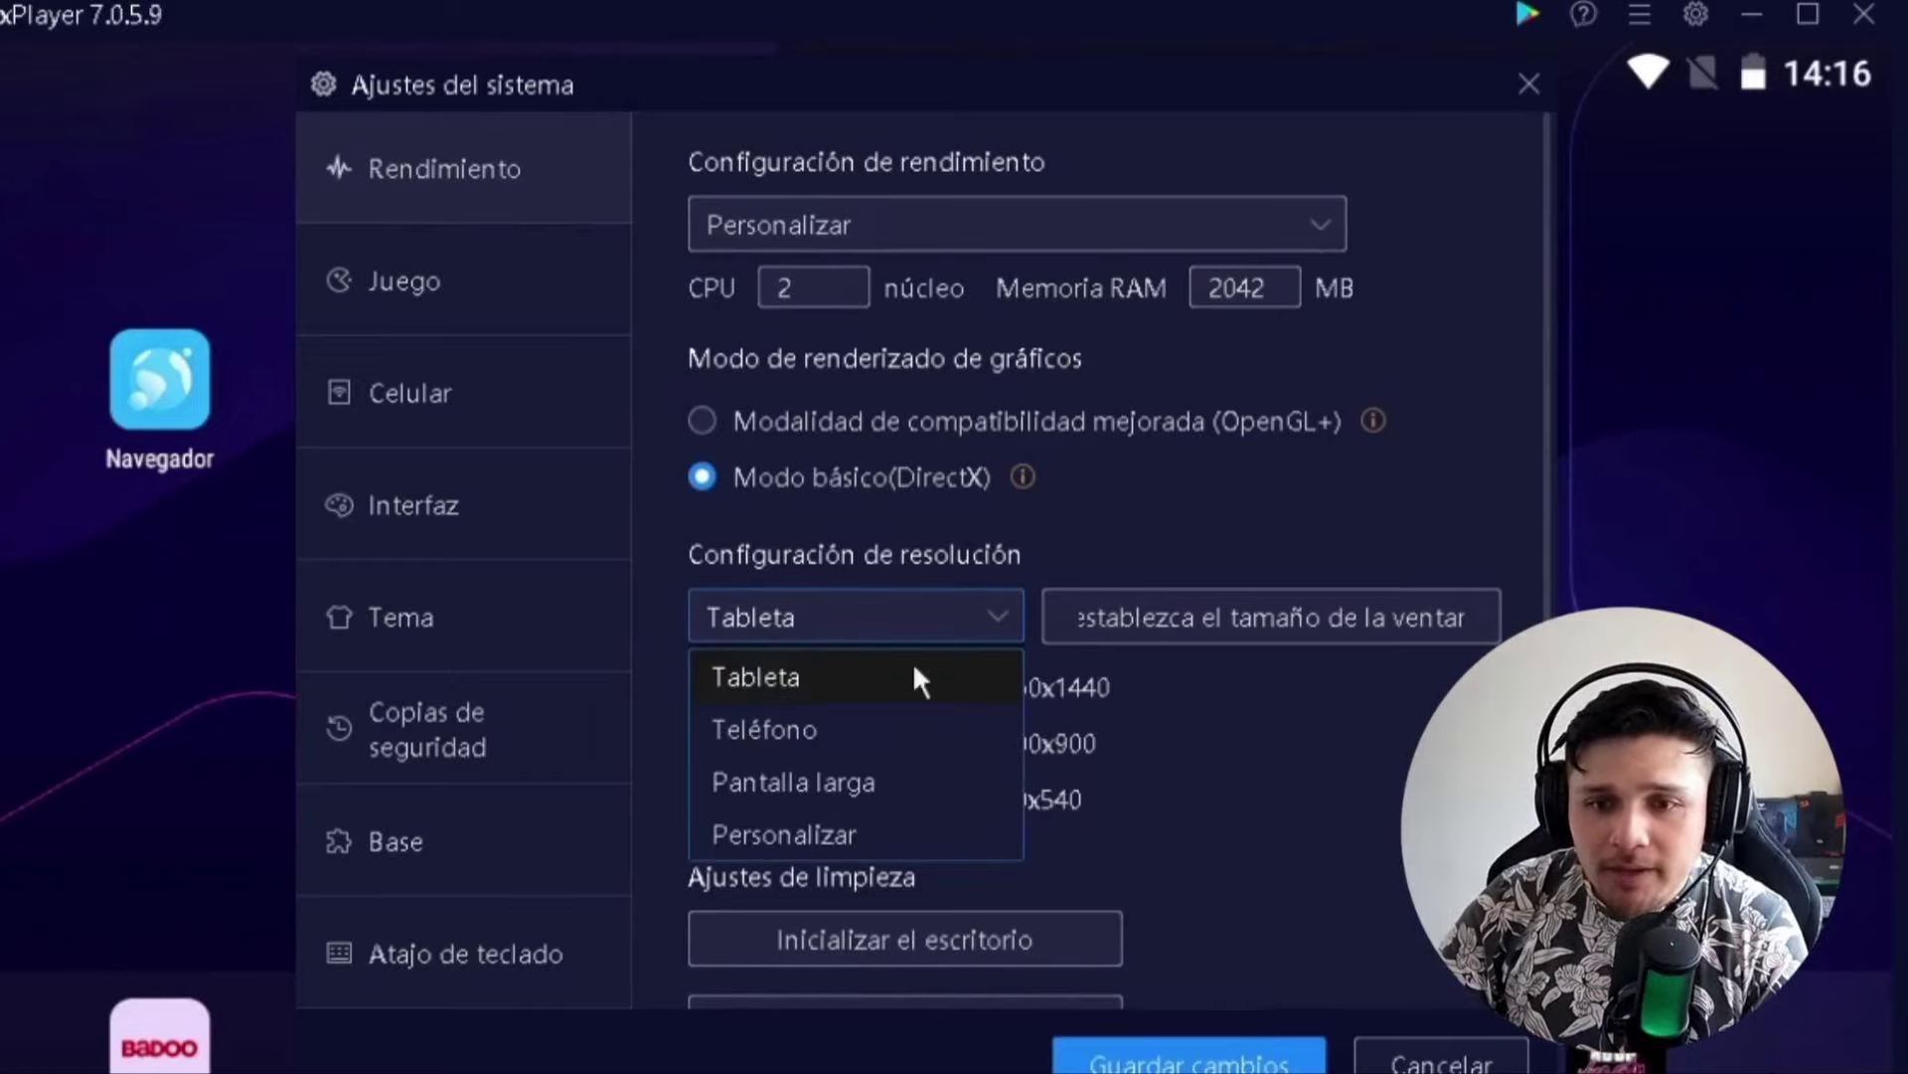
pyautogui.click(819, 831)
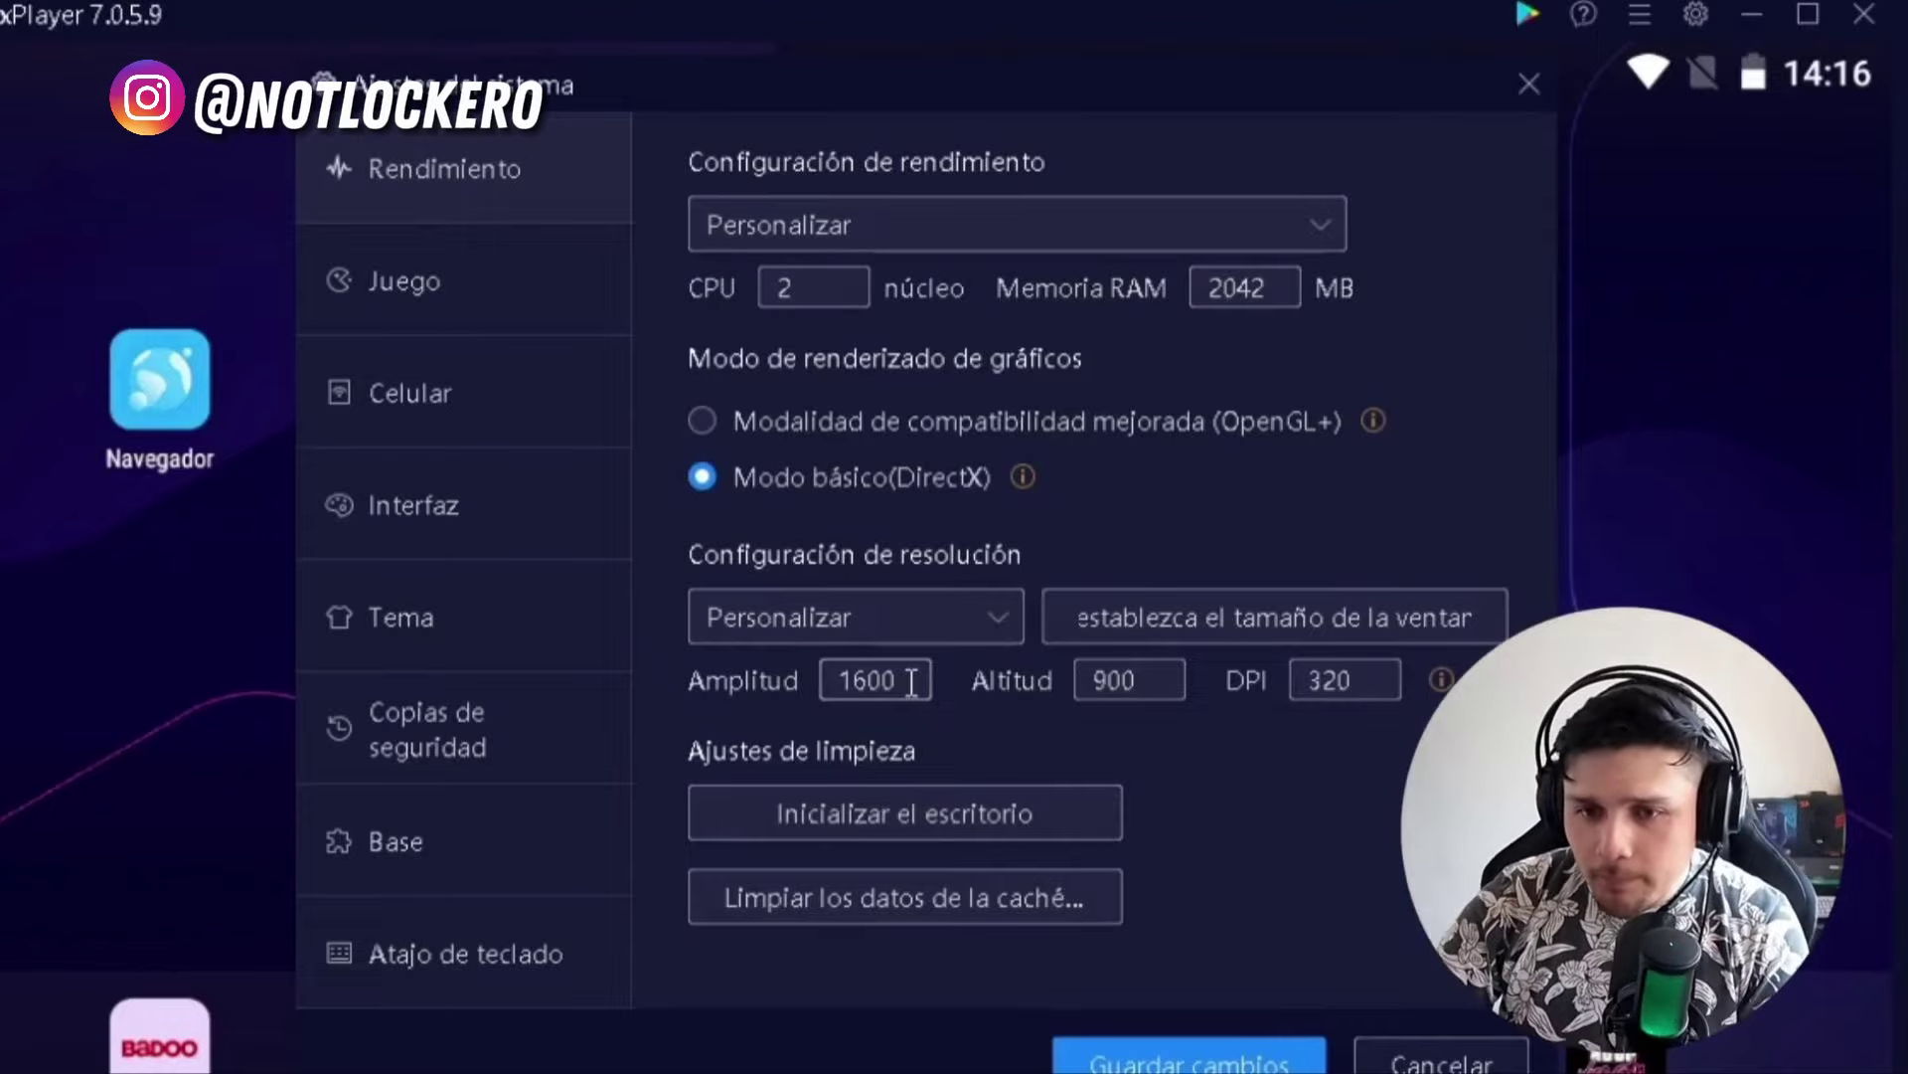
pyautogui.moveTo(910, 682); pyautogui.dragTo(710, 645)
pyautogui.write('1280')
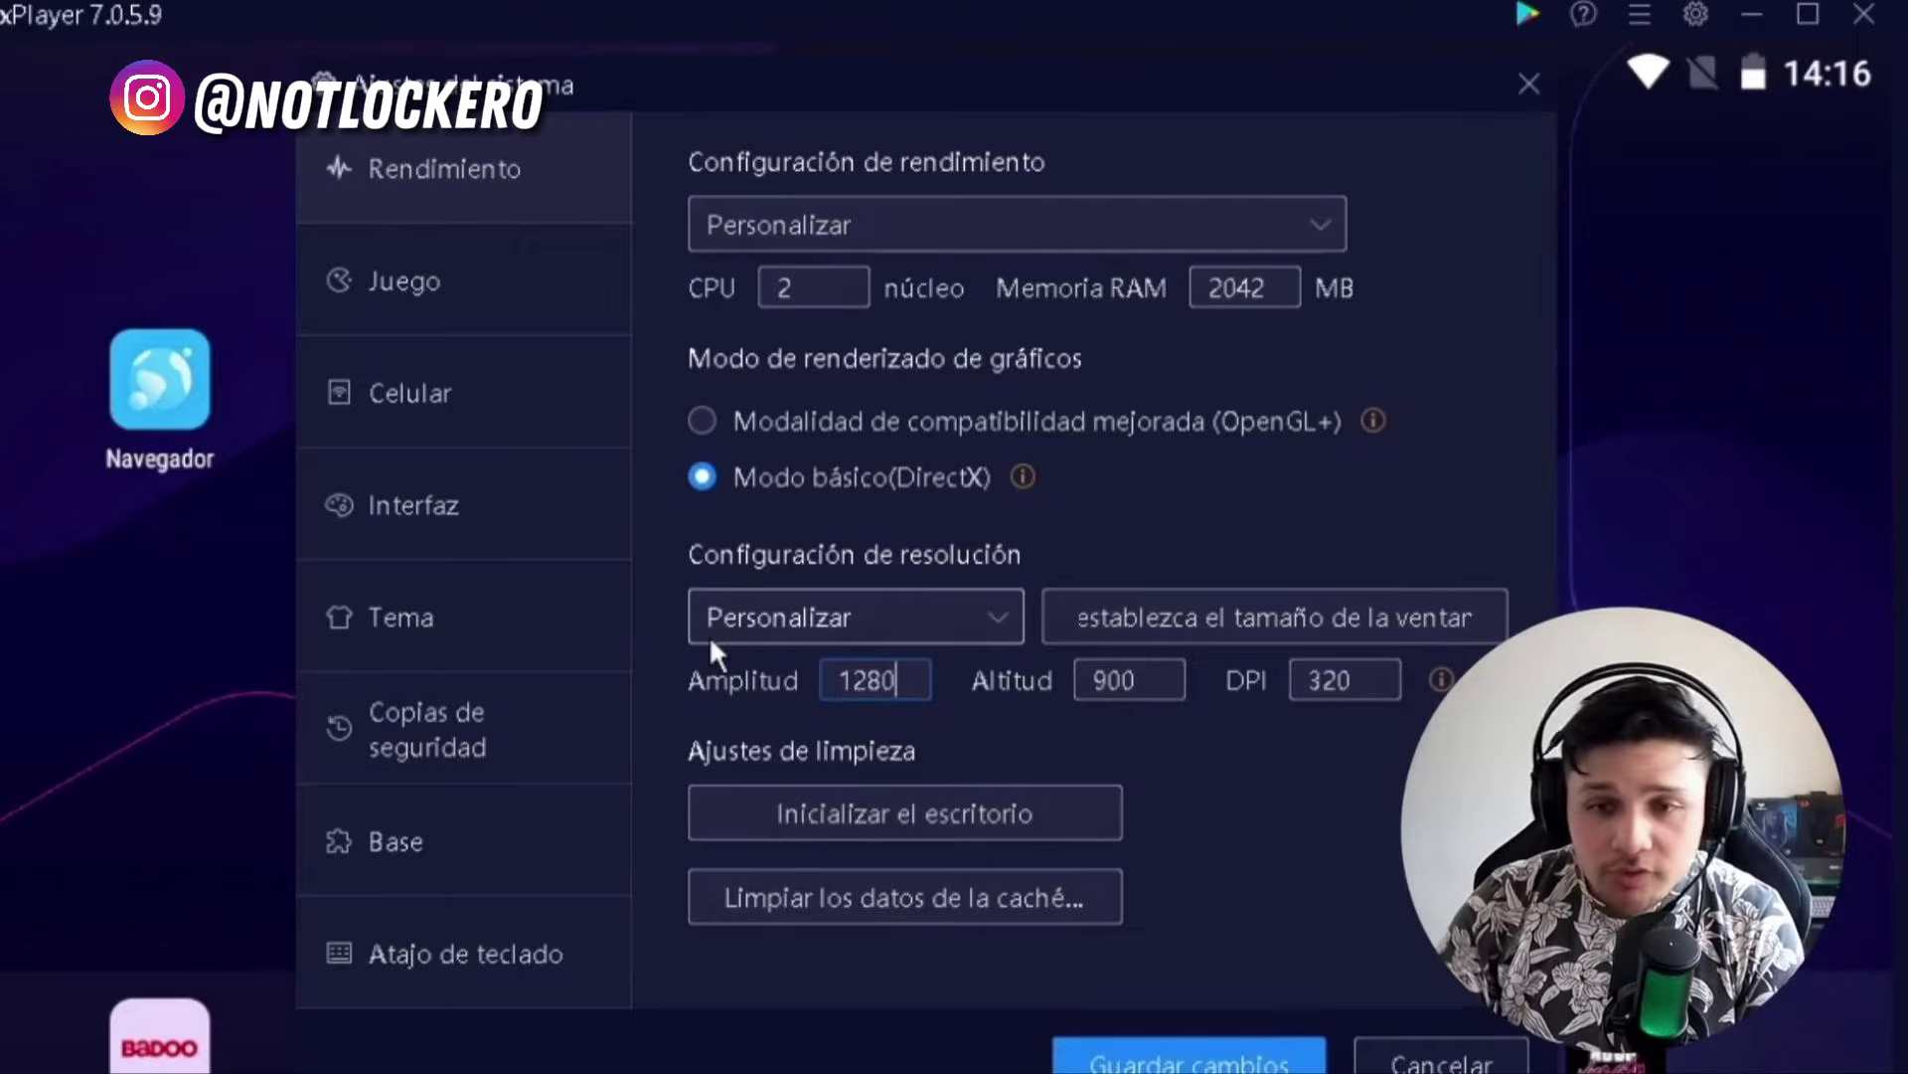
pyautogui.moveTo(1143, 682); pyautogui.dragTo(938, 653)
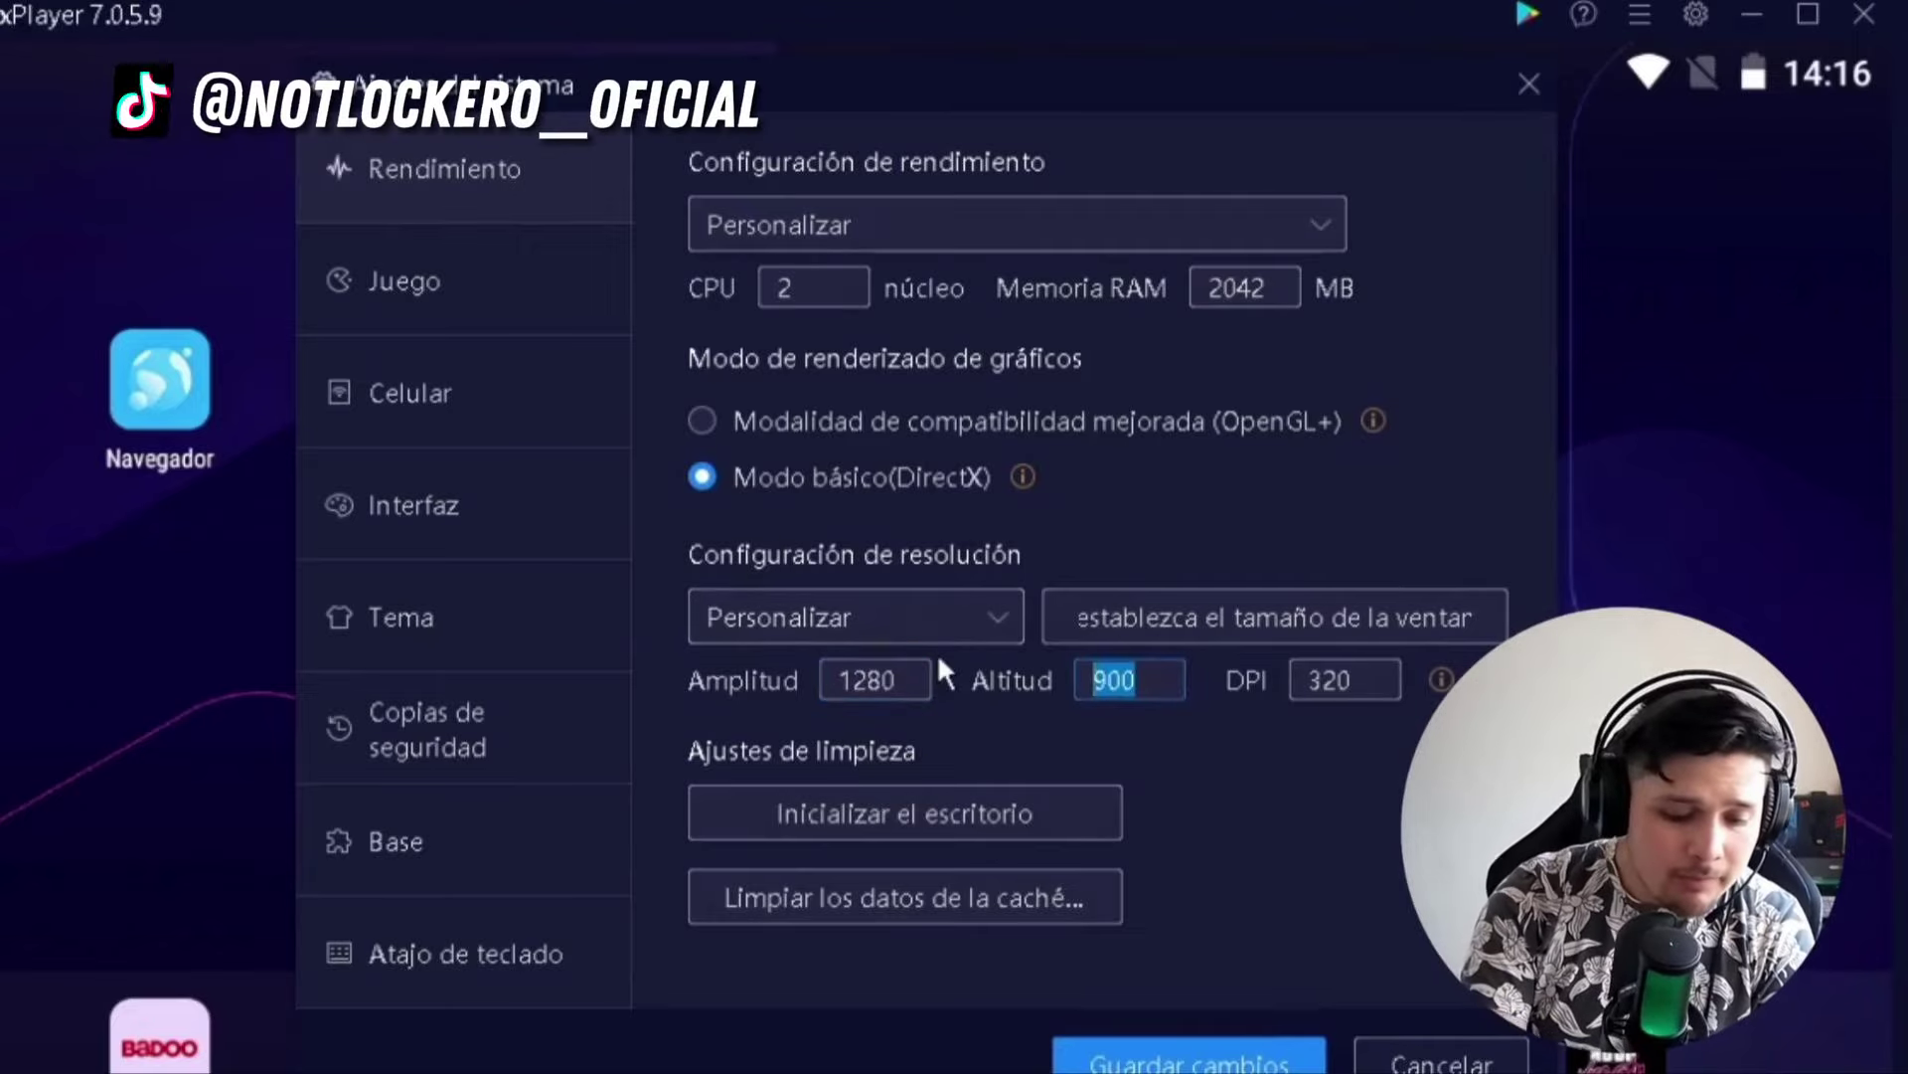
pyautogui.write('720')
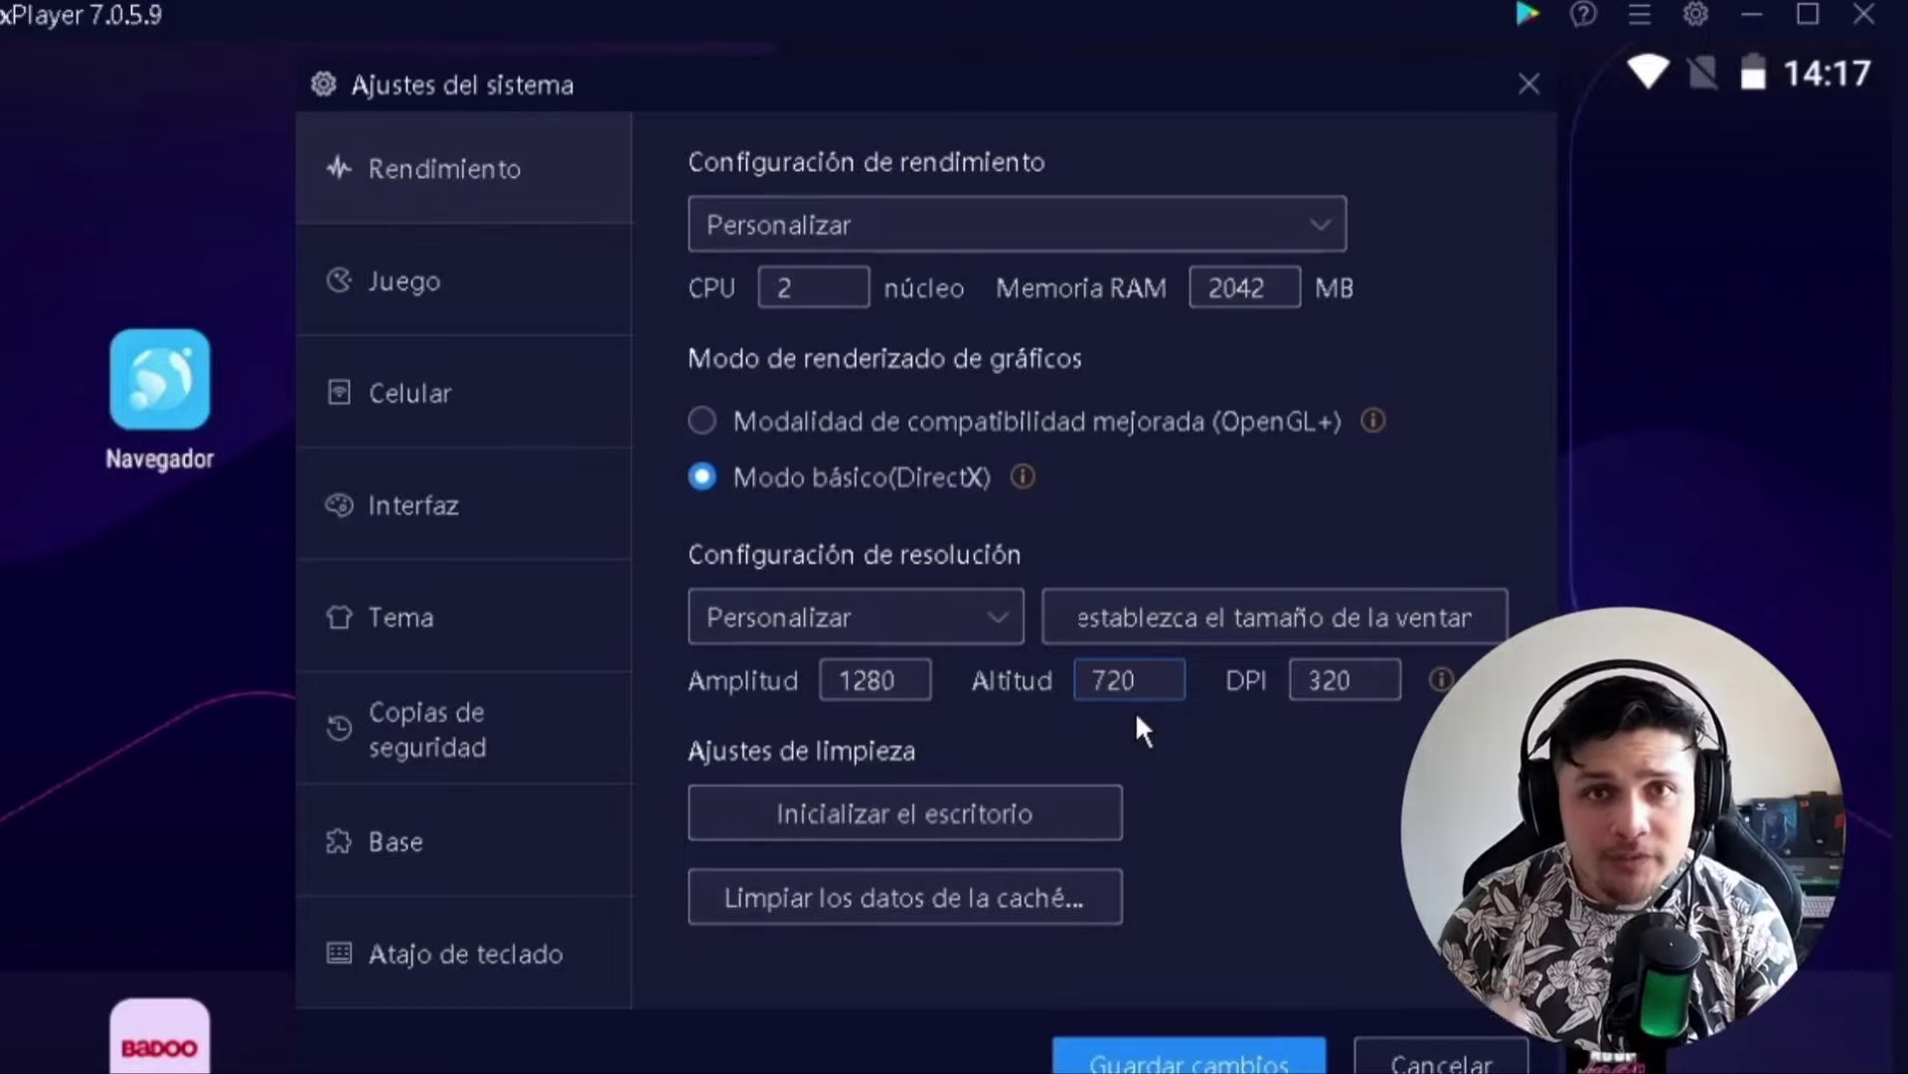
pyautogui.press('Tab')
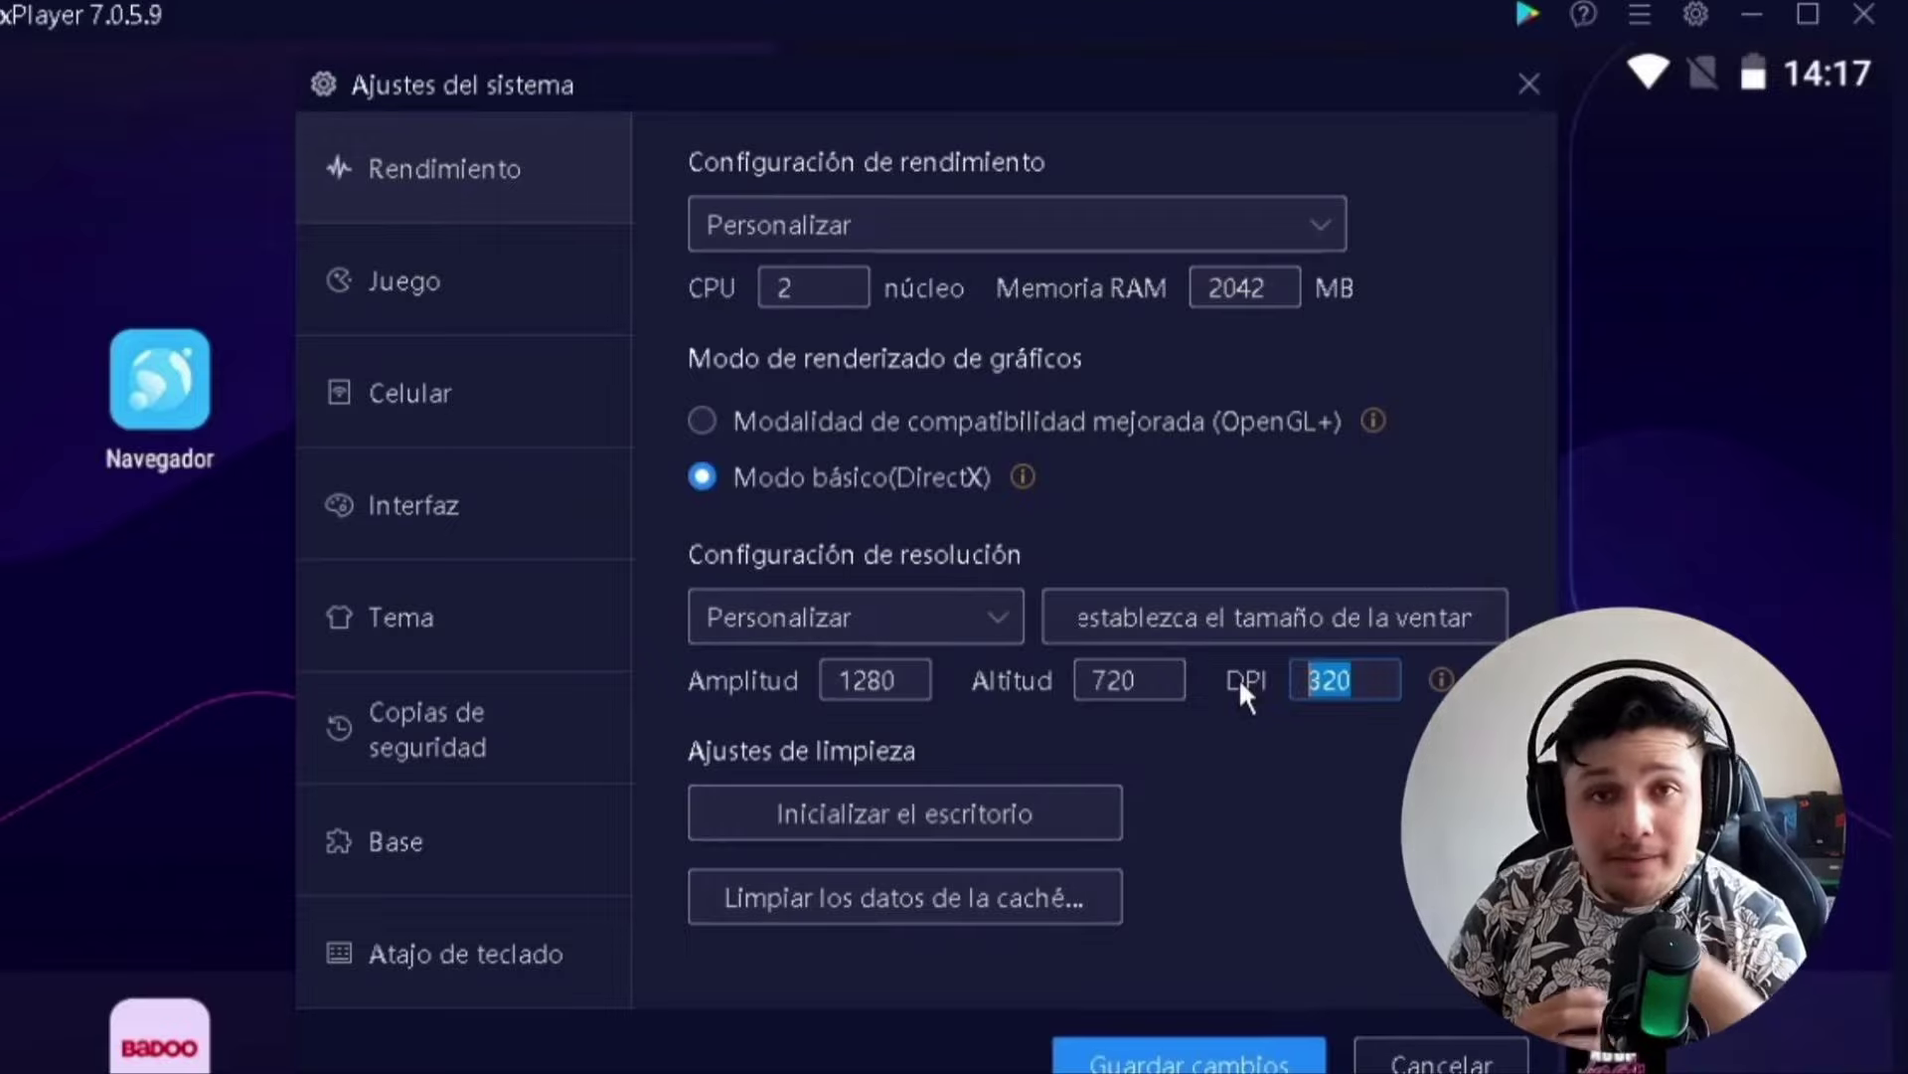
pyautogui.click(1191, 1061)
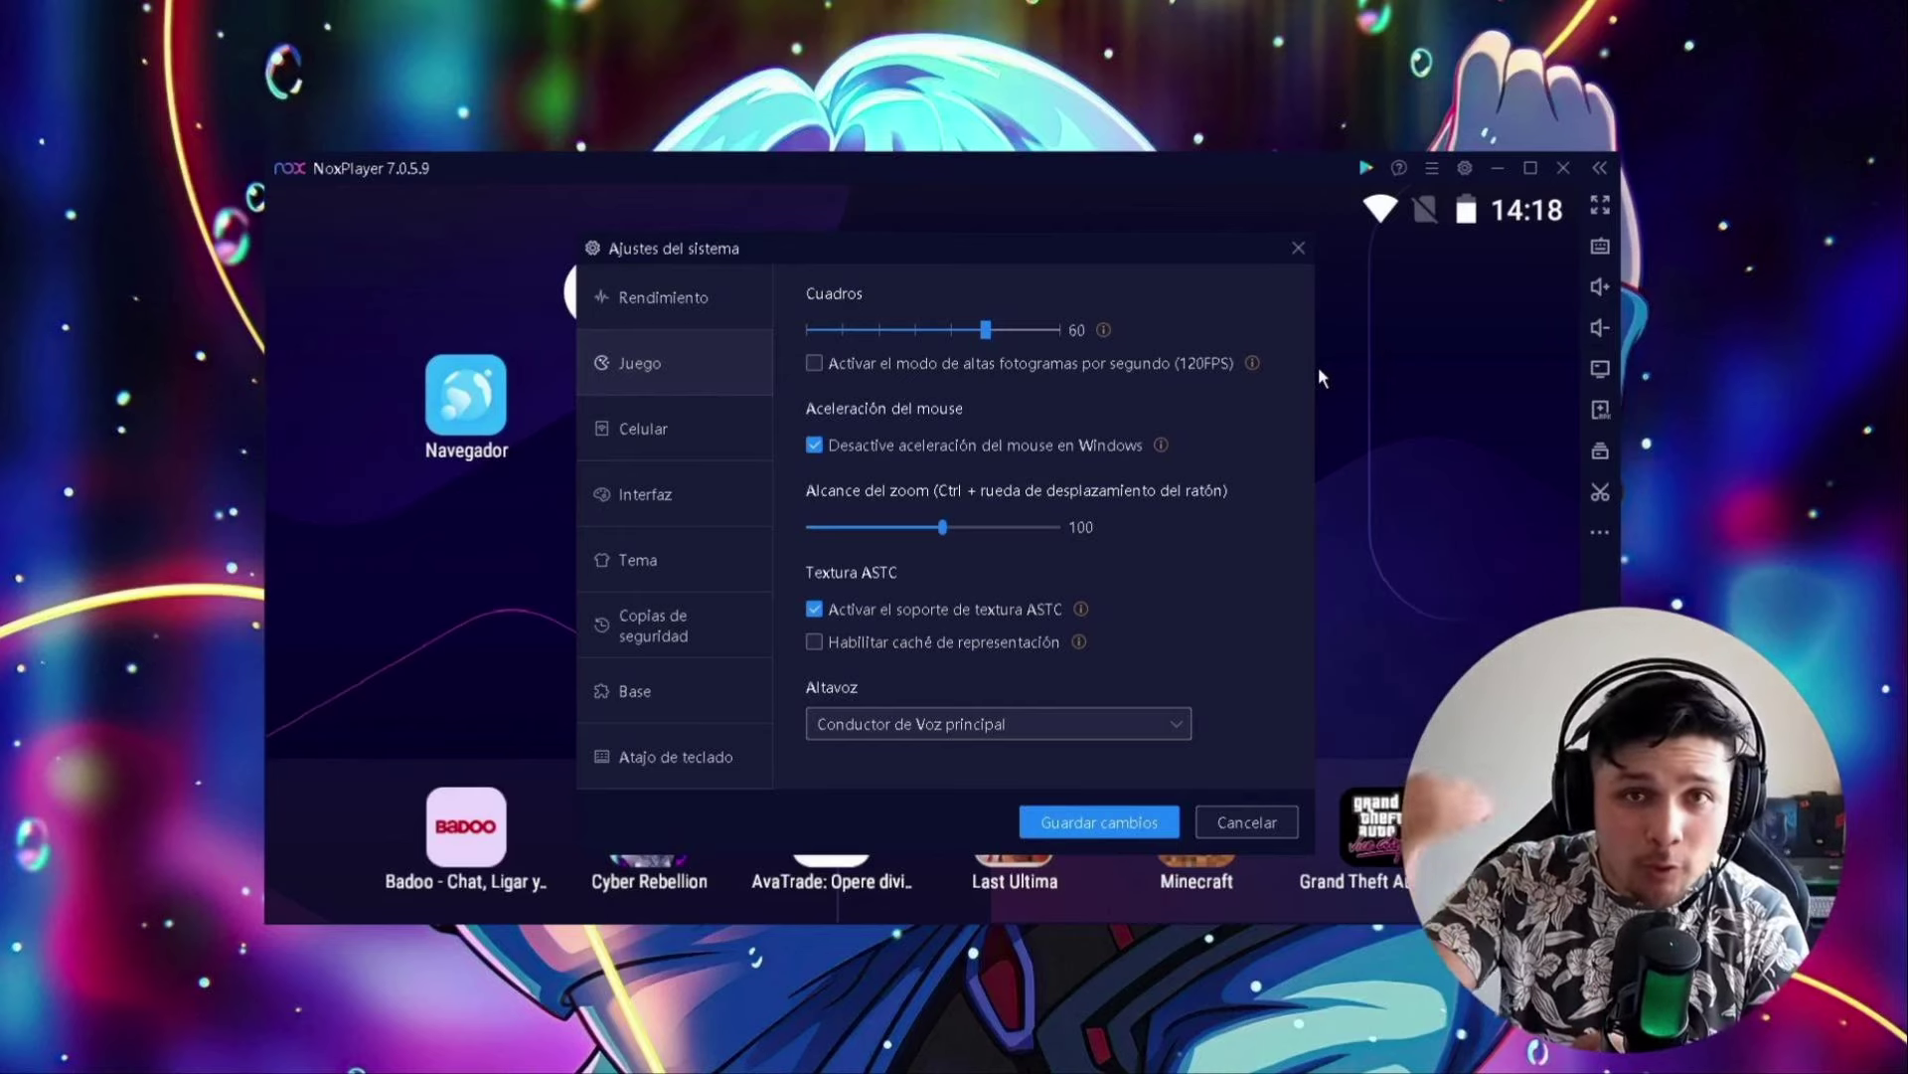
# - Try the 120 FPS high-frame-rate mode in the game settings and switch it back off
pyautogui.click(813, 363)
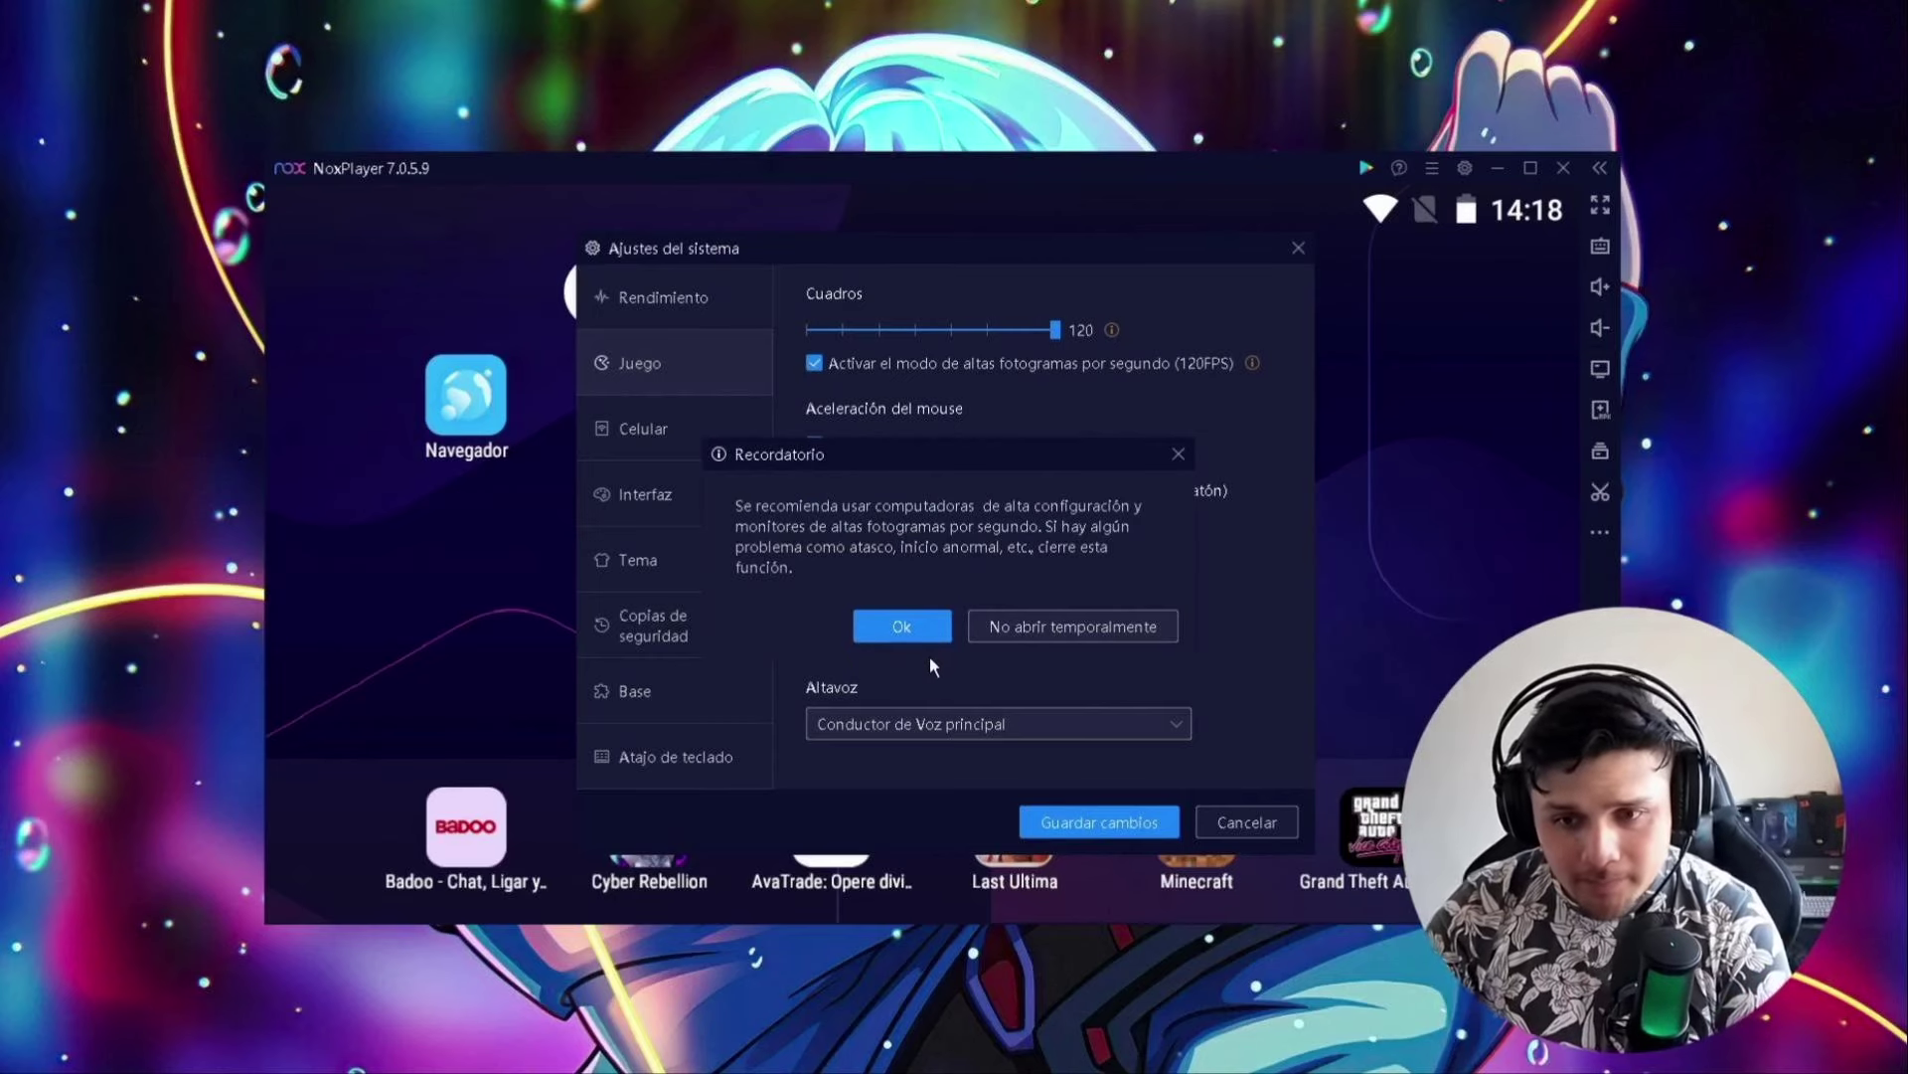
pyautogui.click(924, 627)
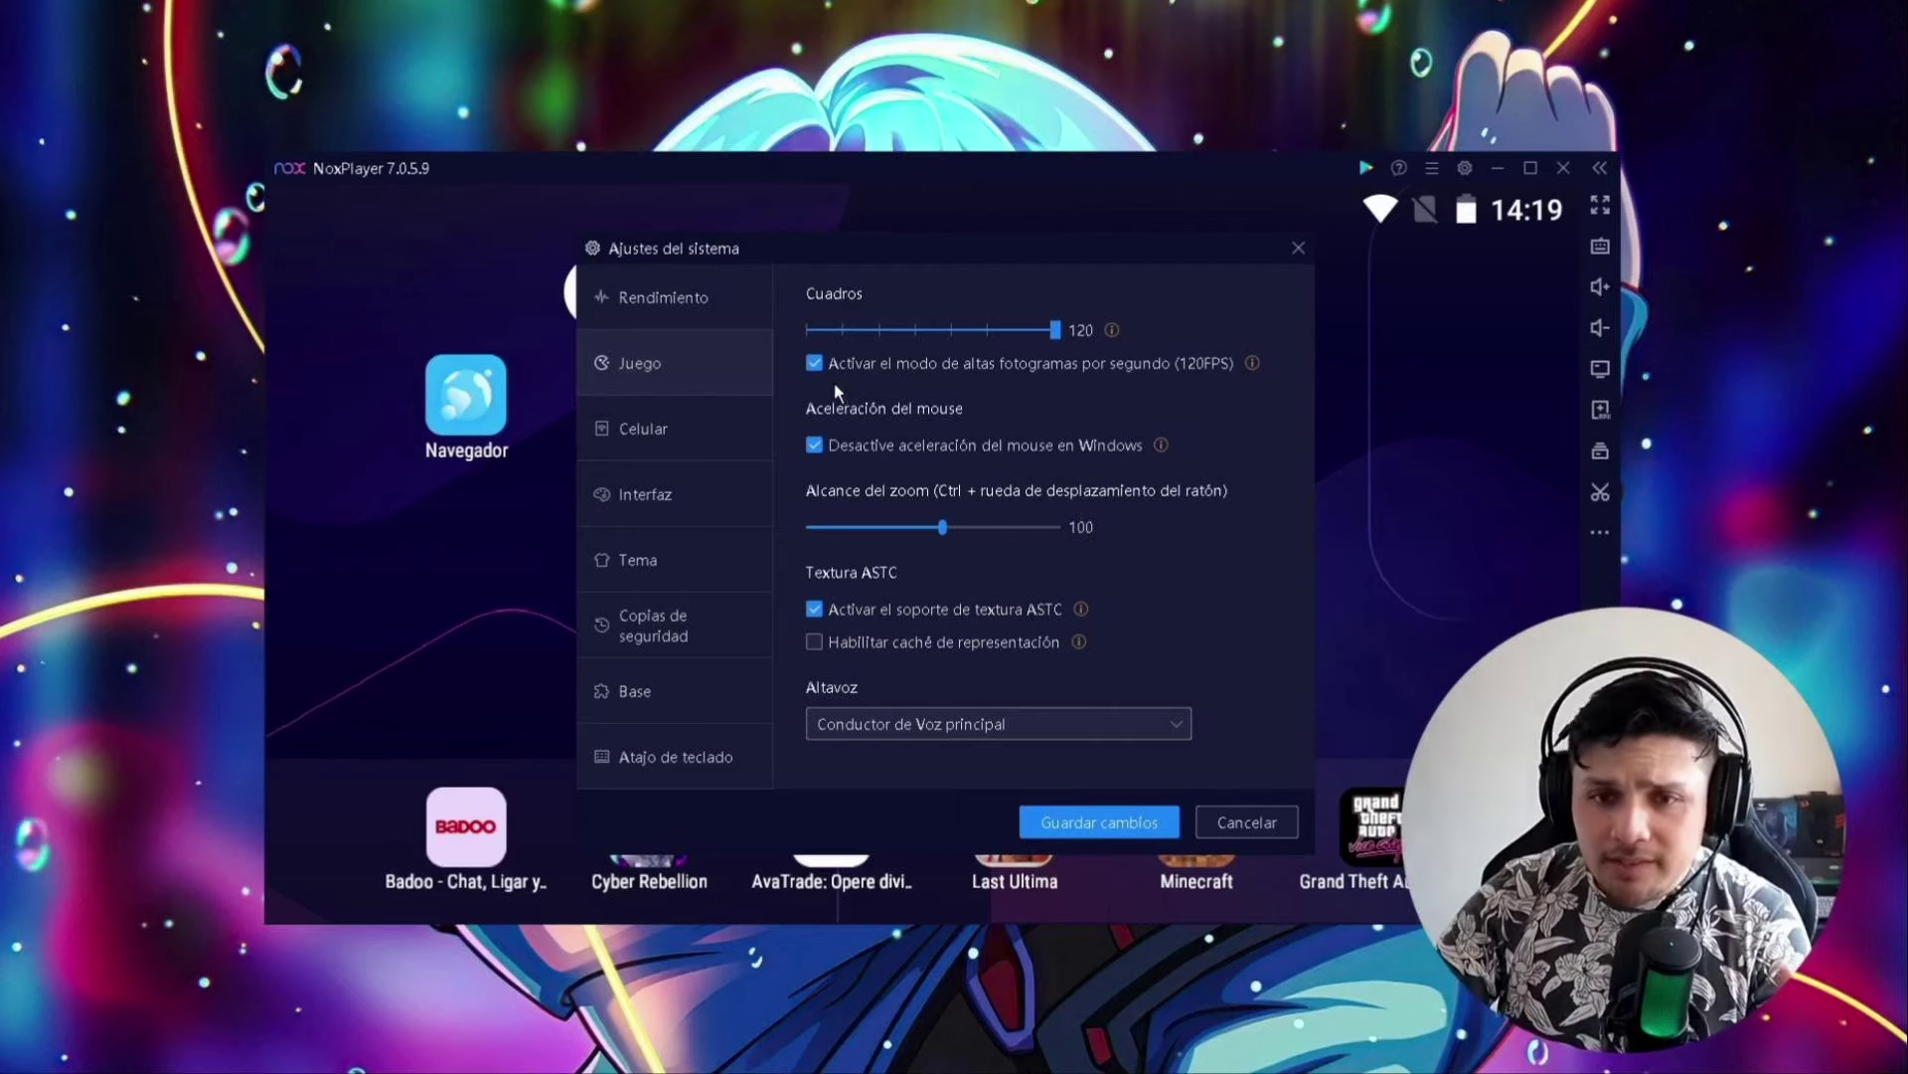
pyautogui.click(817, 364)
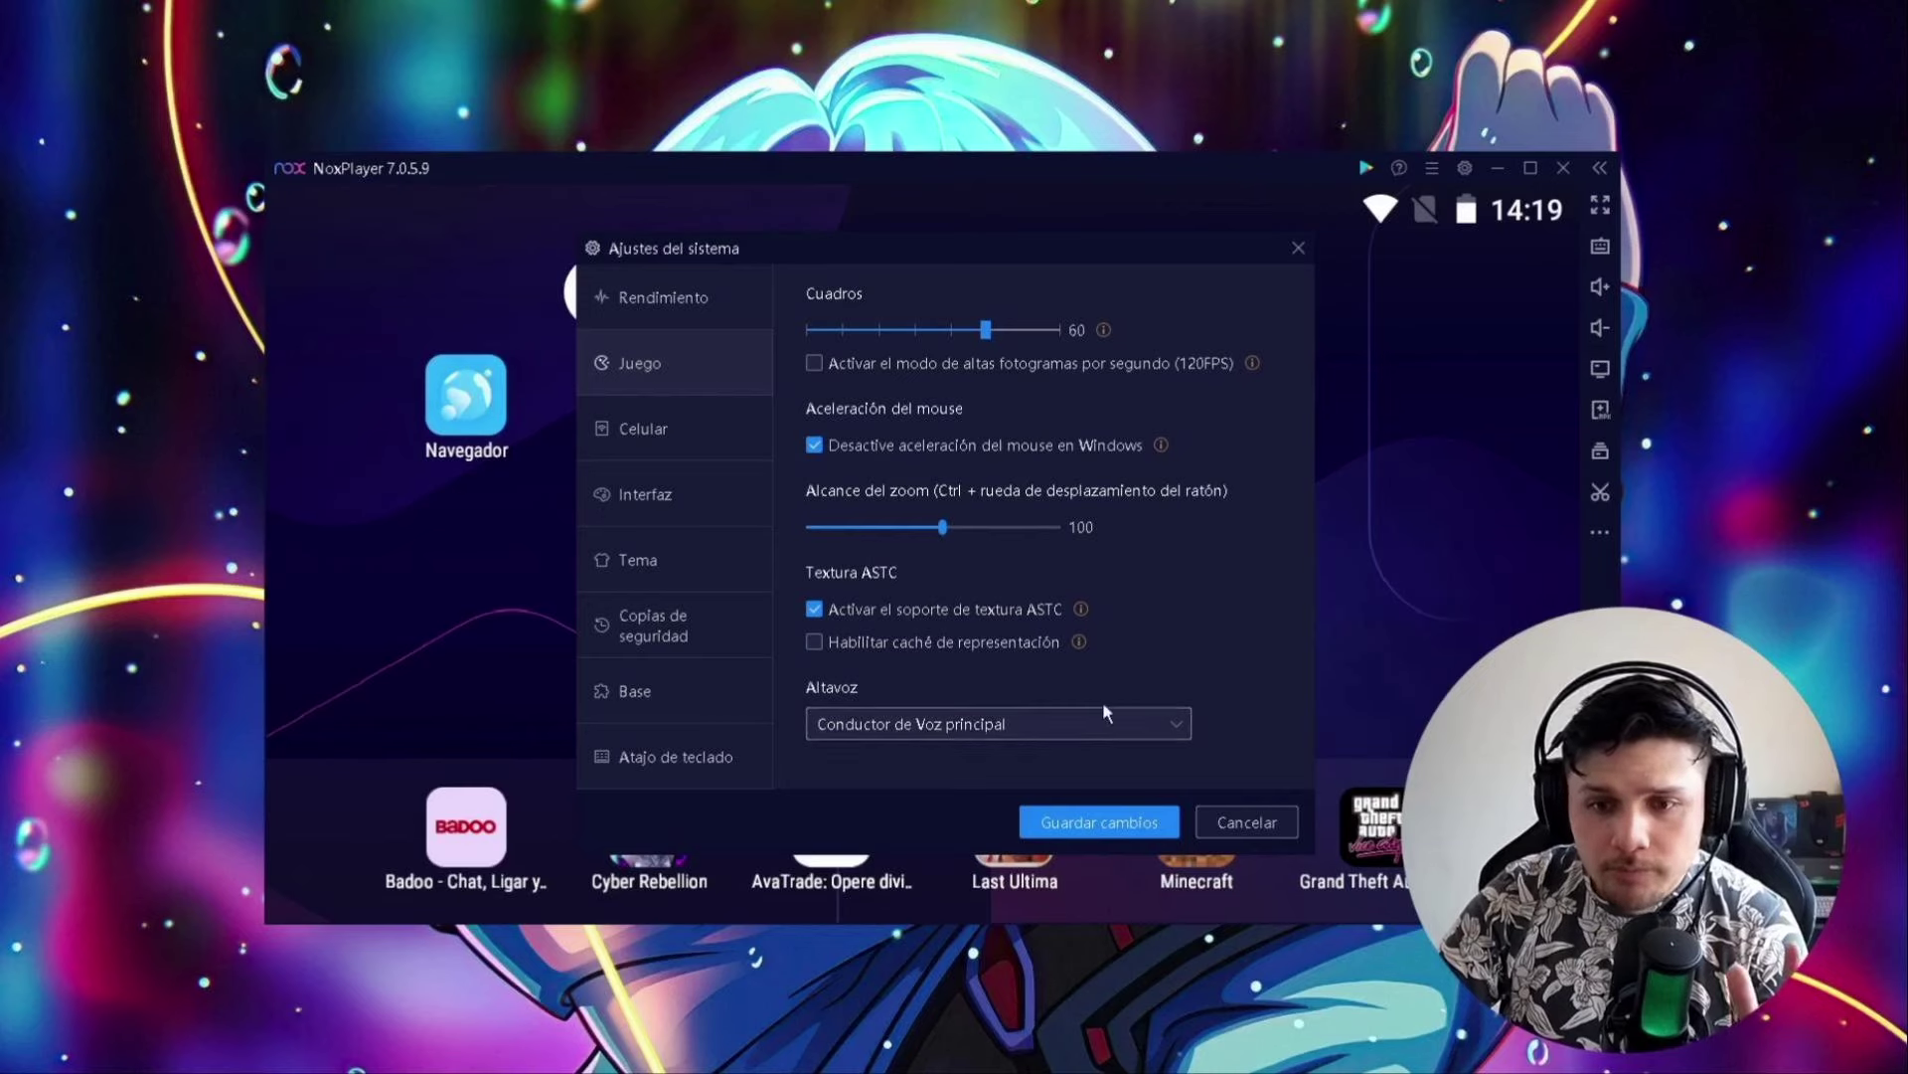
# - Choose Asus ROG 2 as the emulated phone model and save the changes
pyautogui.scroll(-5, 1101, 701)
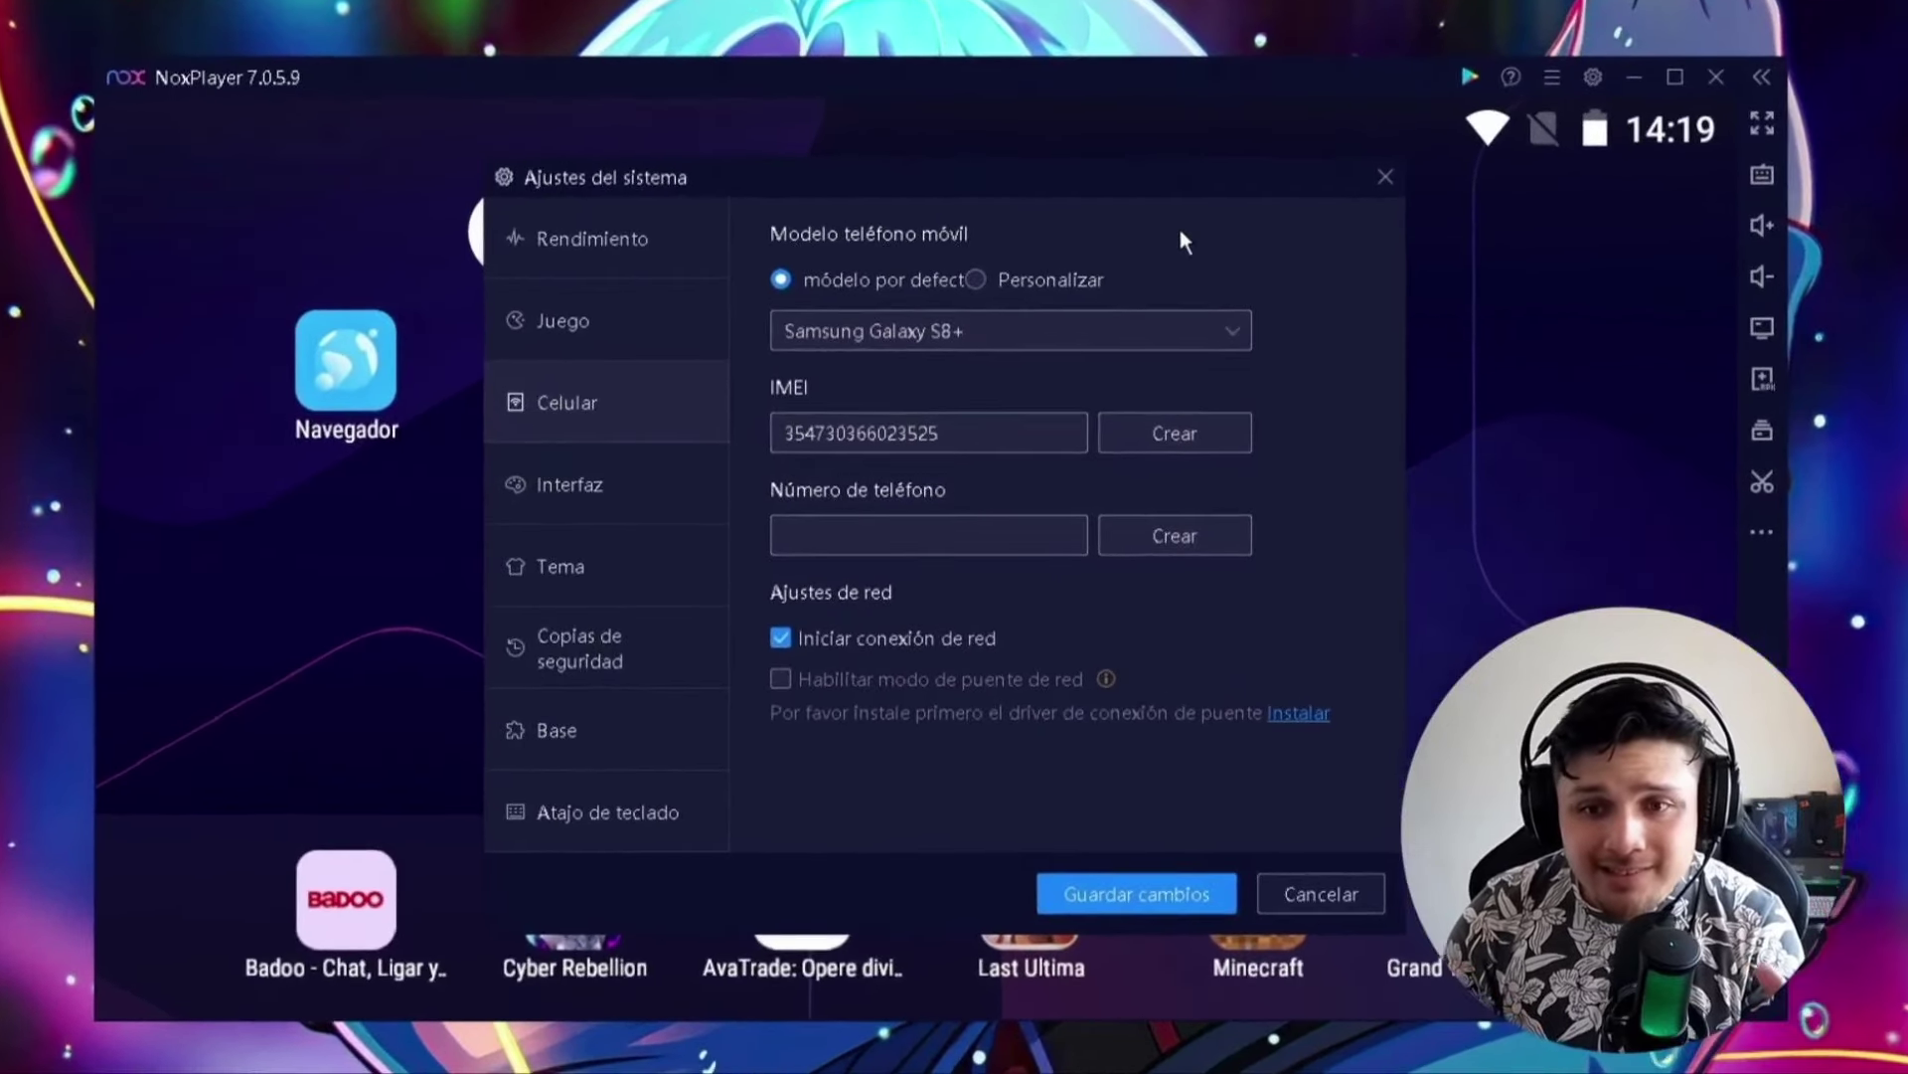
pyautogui.click(1153, 330)
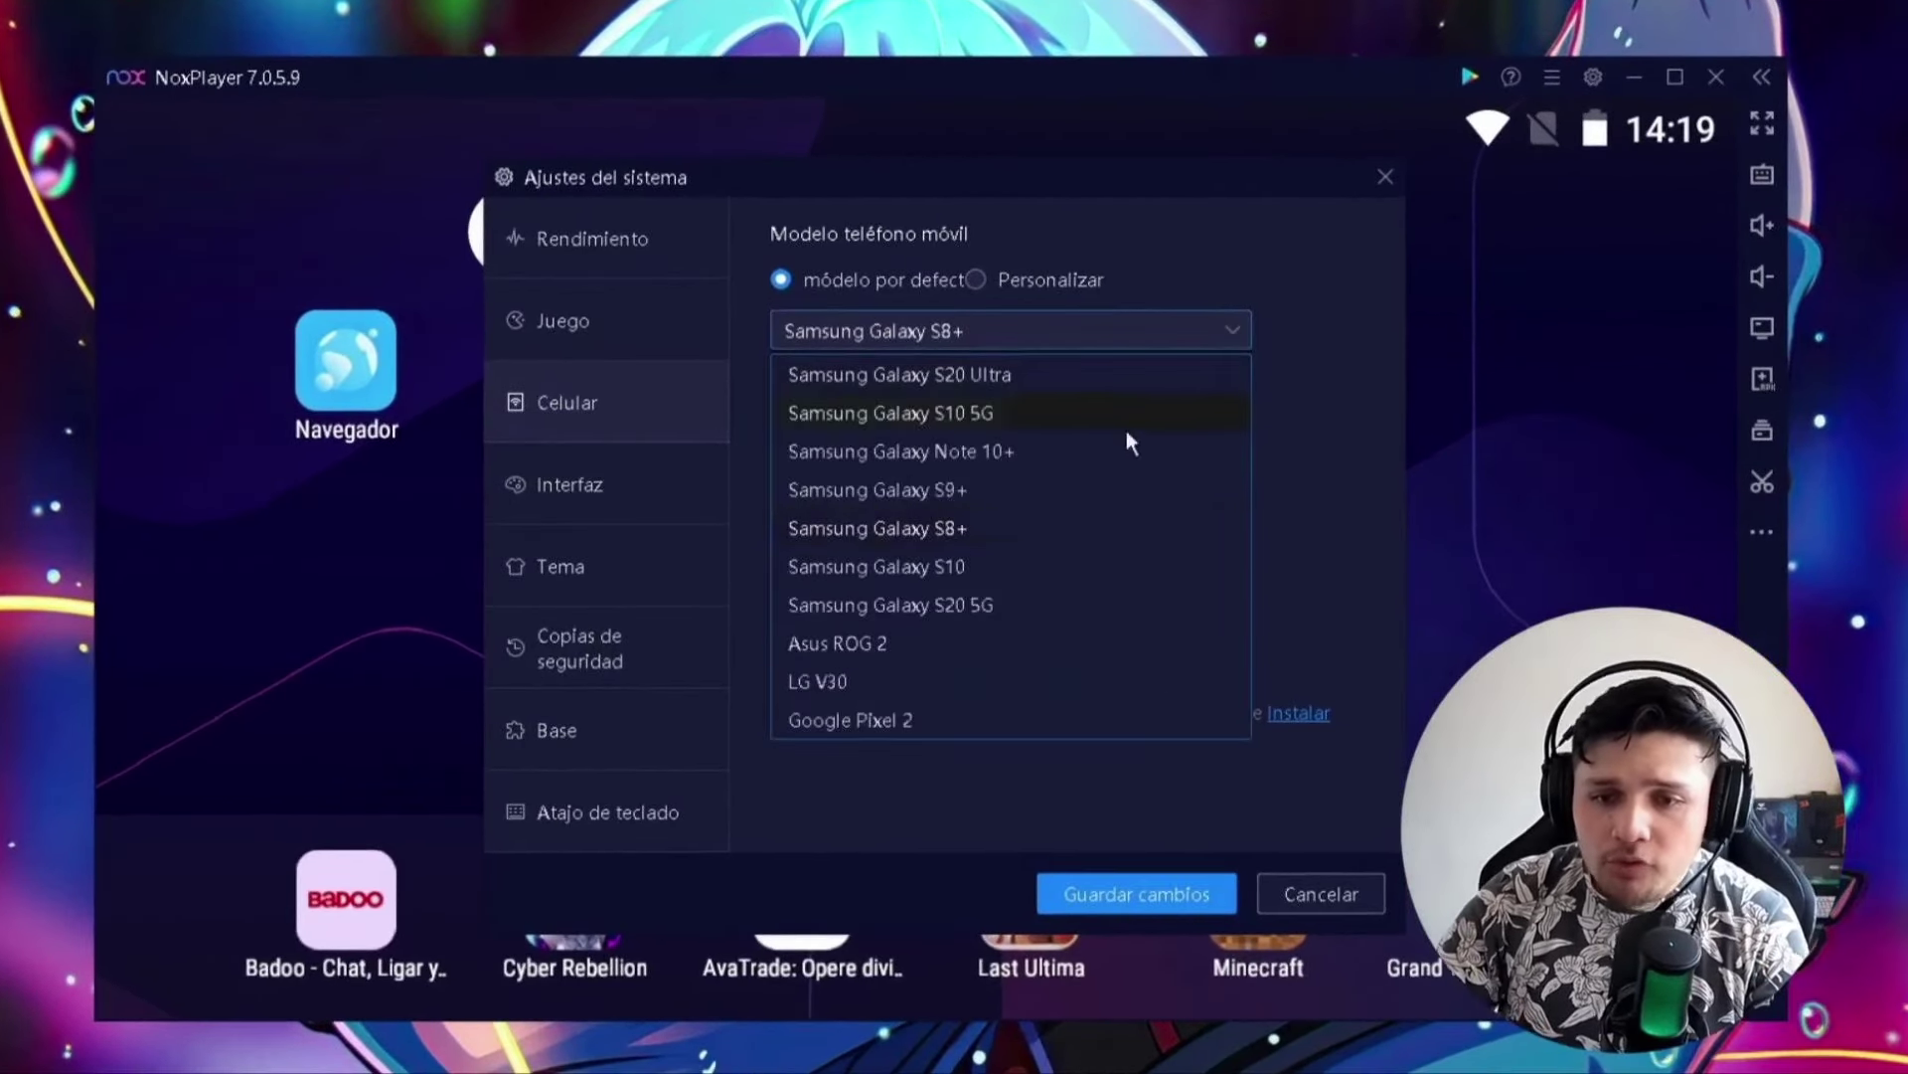
pyautogui.click(874, 656)
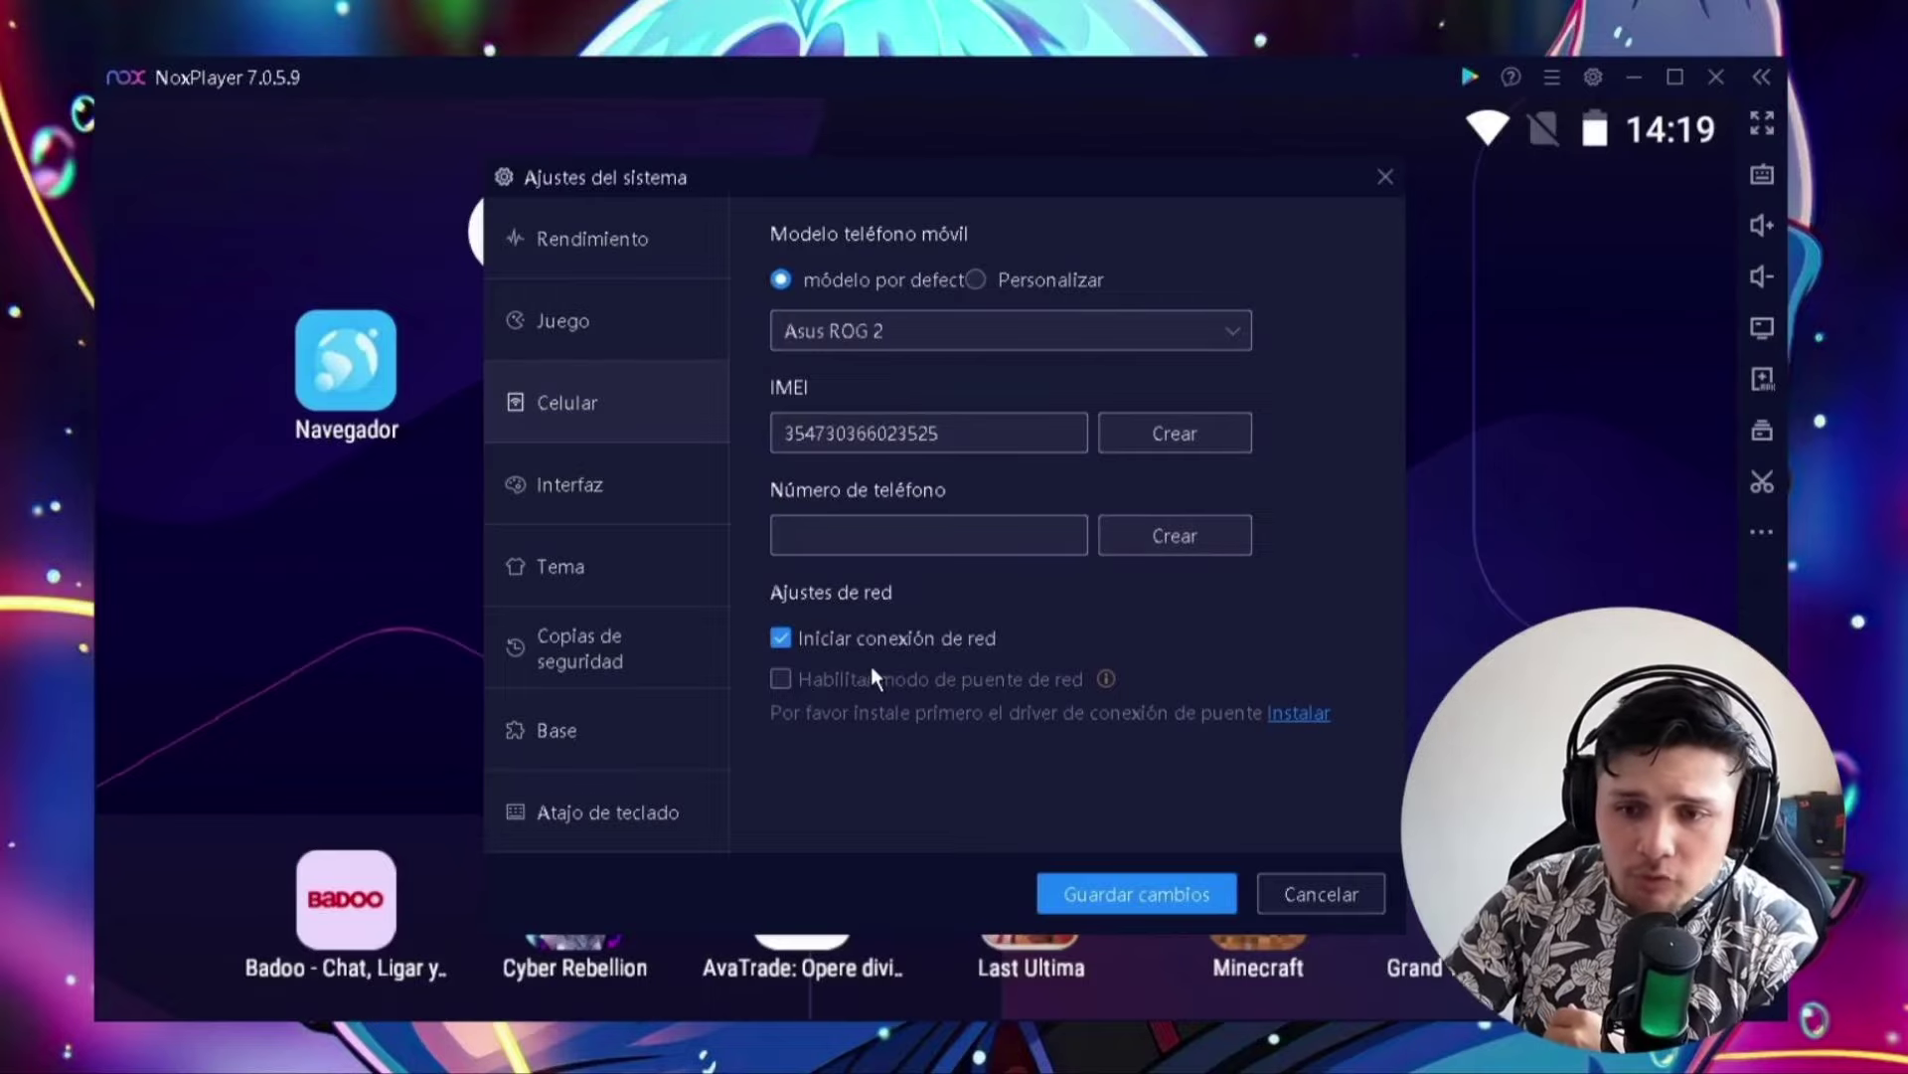
pyautogui.click(1127, 898)
pyautogui.click(998, 621)
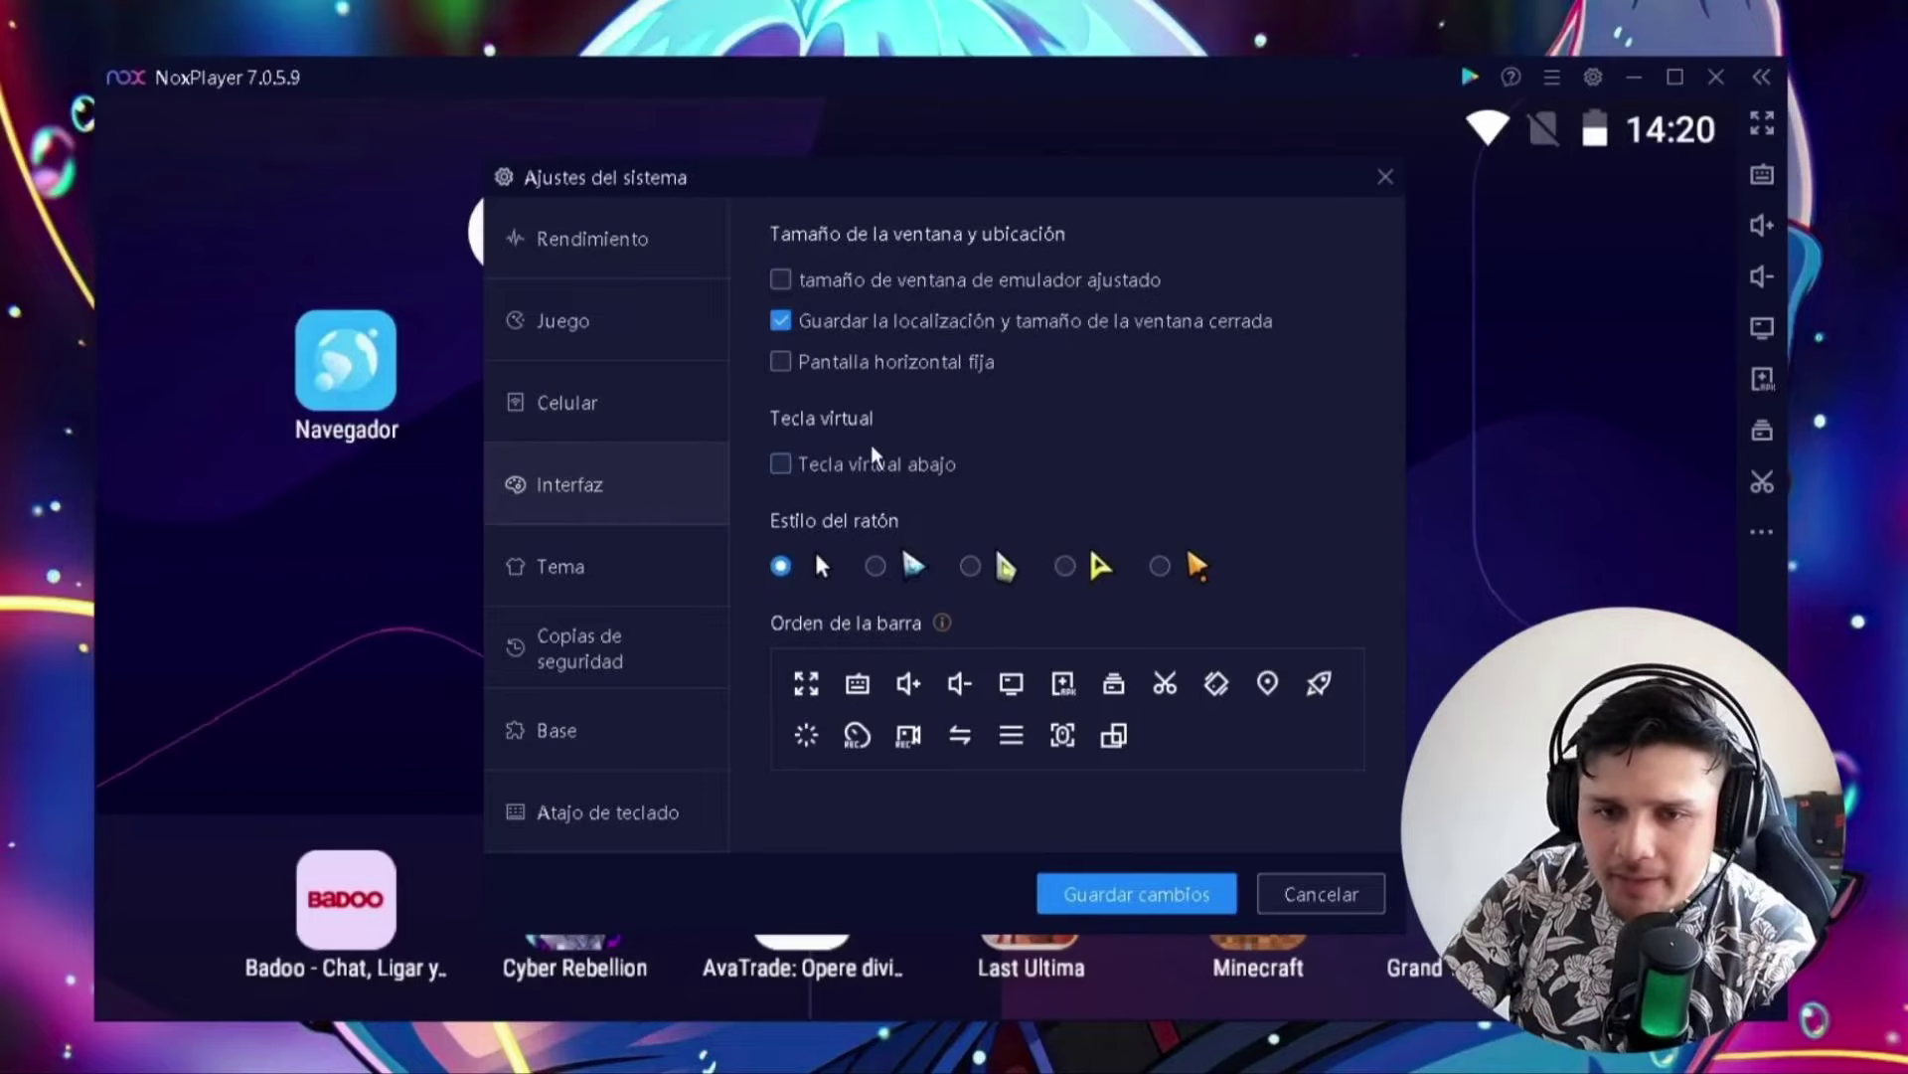
# - Apply the light blue theme to the emulator and save the changes
pyautogui.click(637, 571)
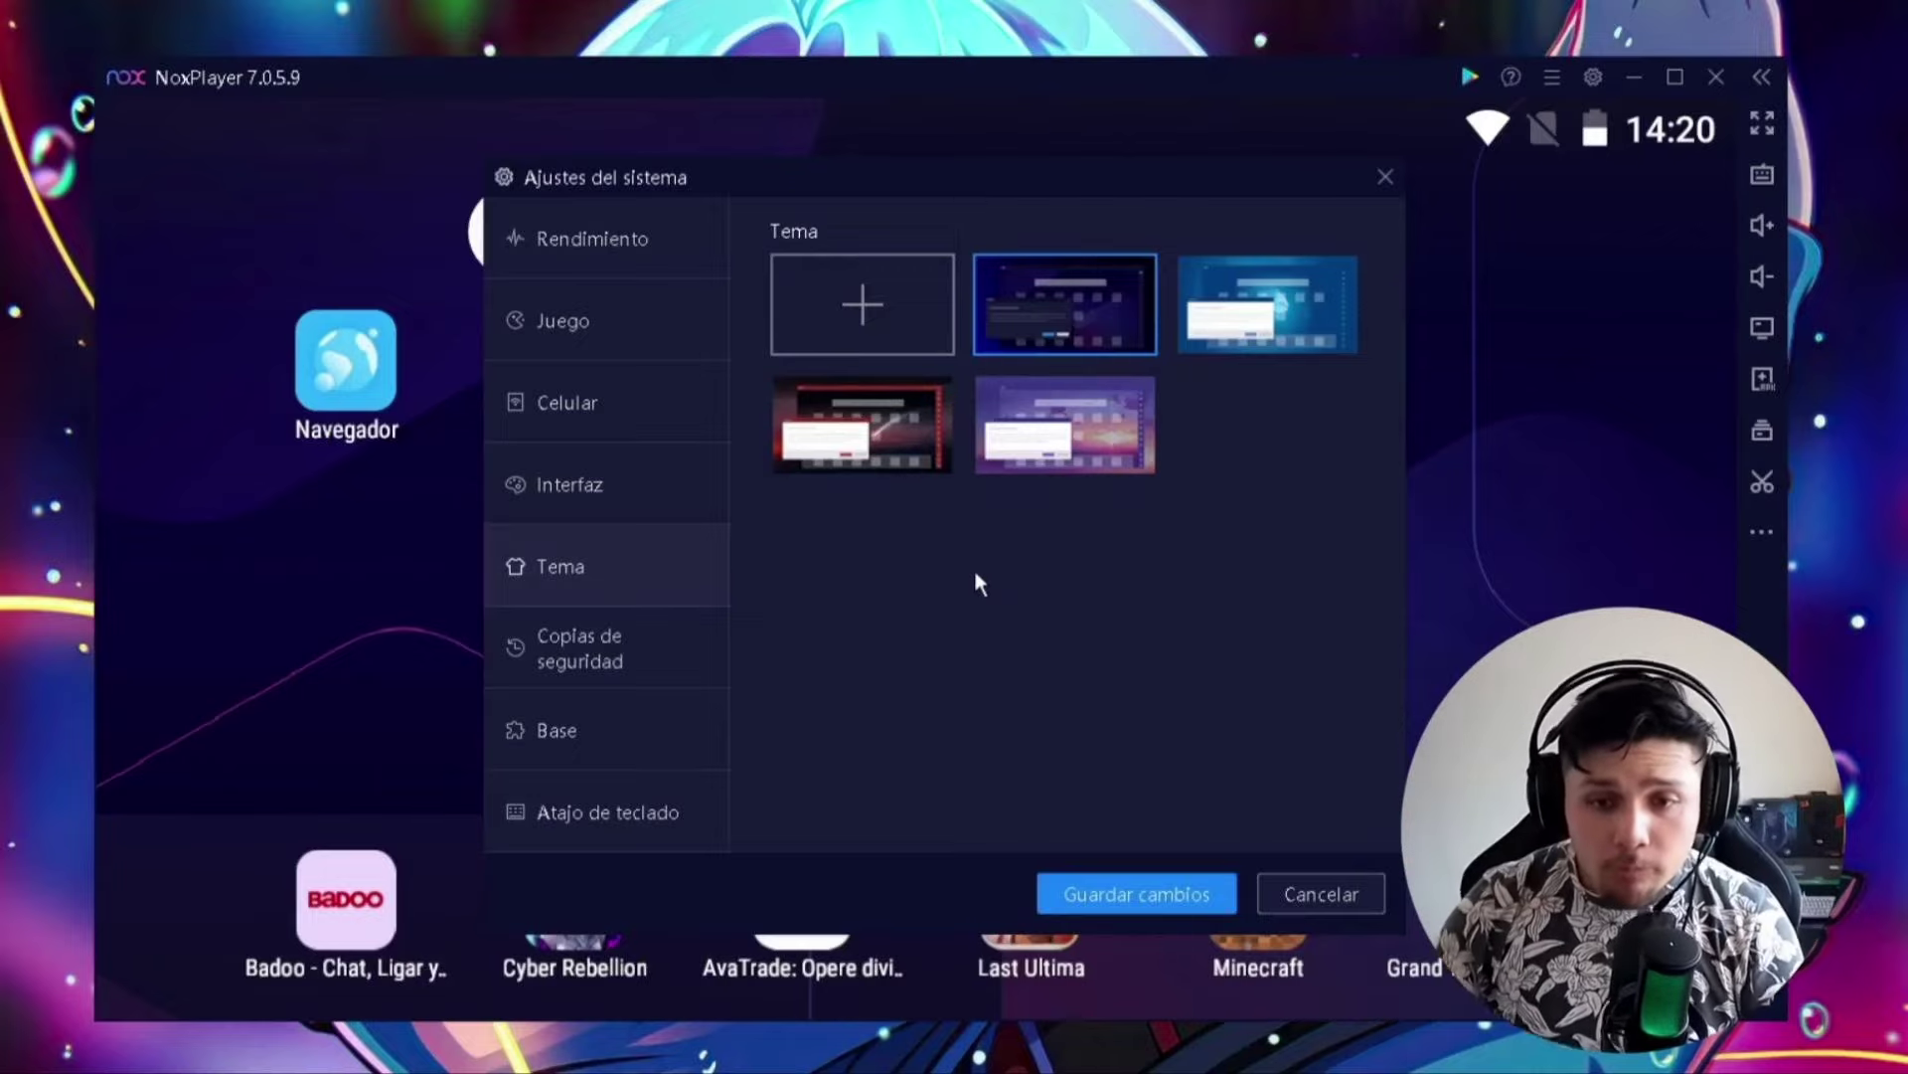
pyautogui.click(1309, 344)
pyautogui.click(1158, 895)
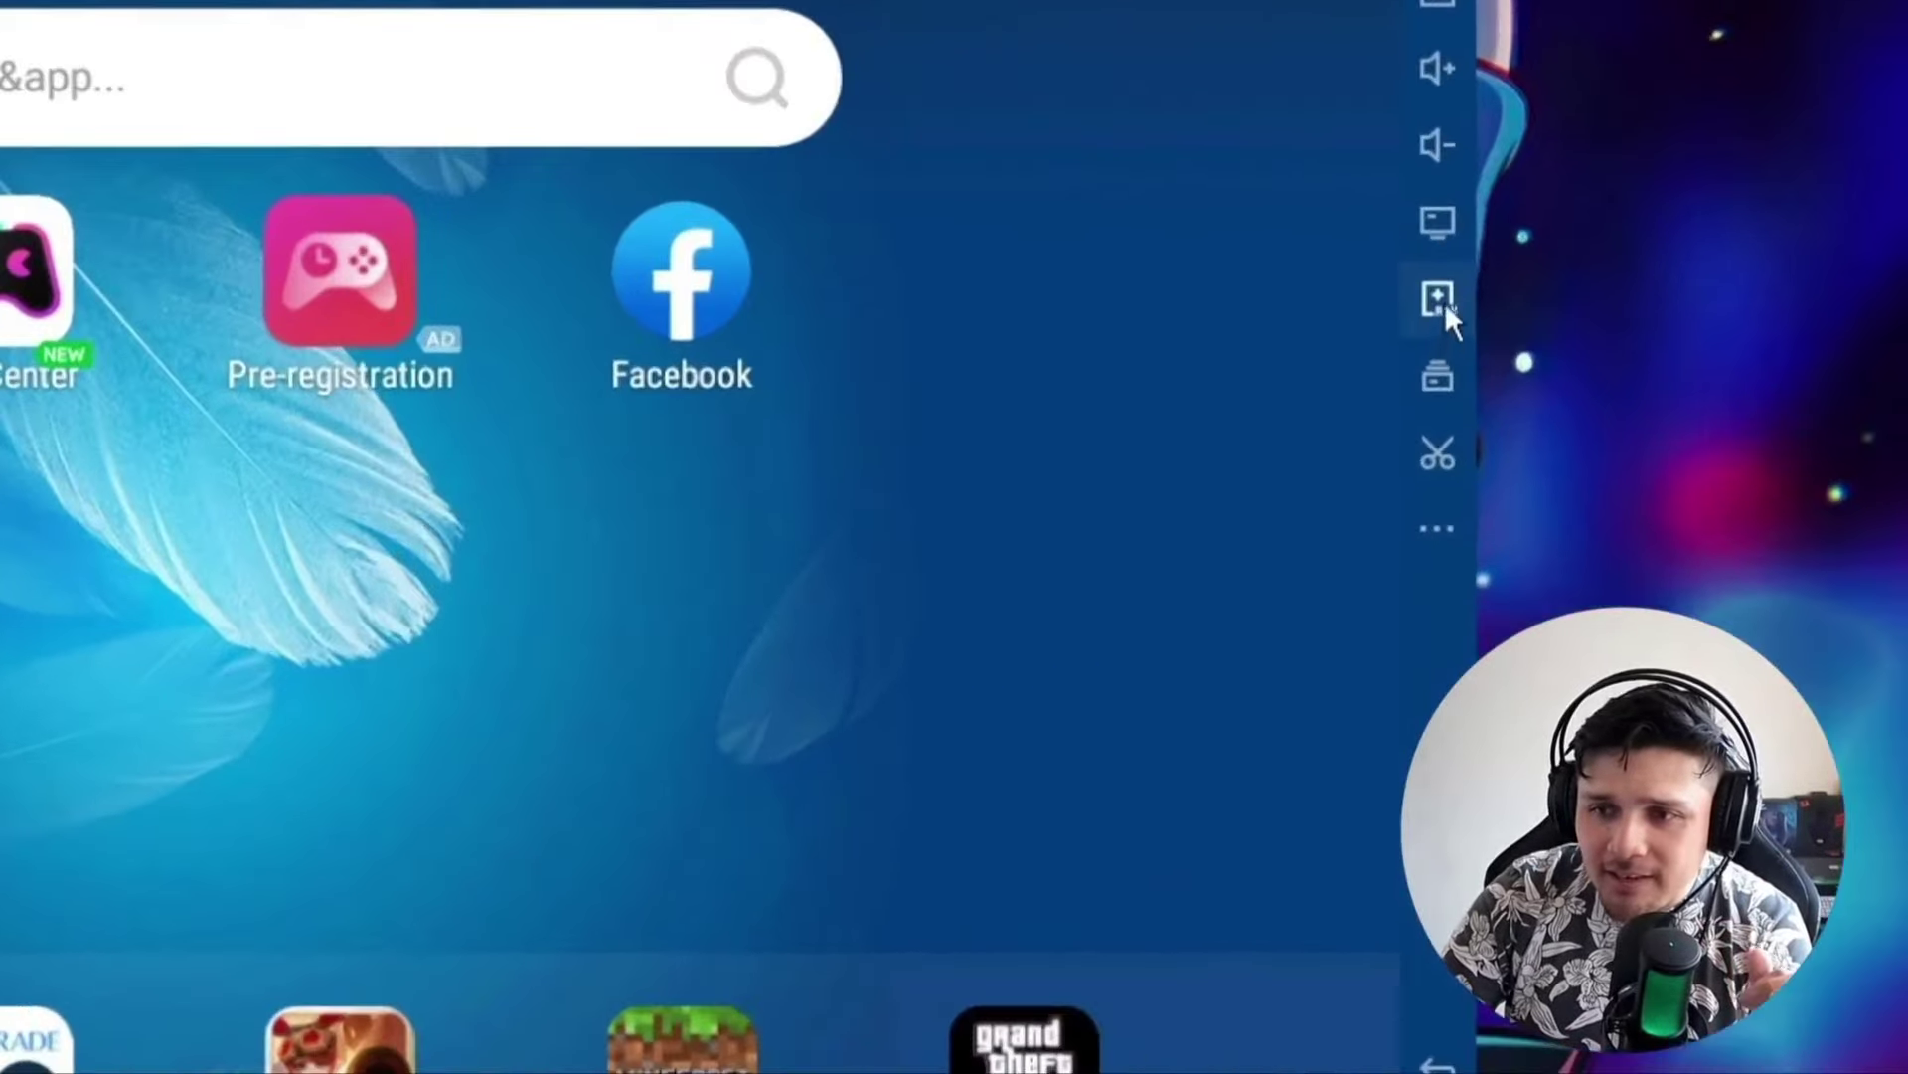
# - Install FF_GlobalAmaz_not.apk from the DESCARGAS folder and launch Free Fire in the emulator
pyautogui.click(1446, 302)
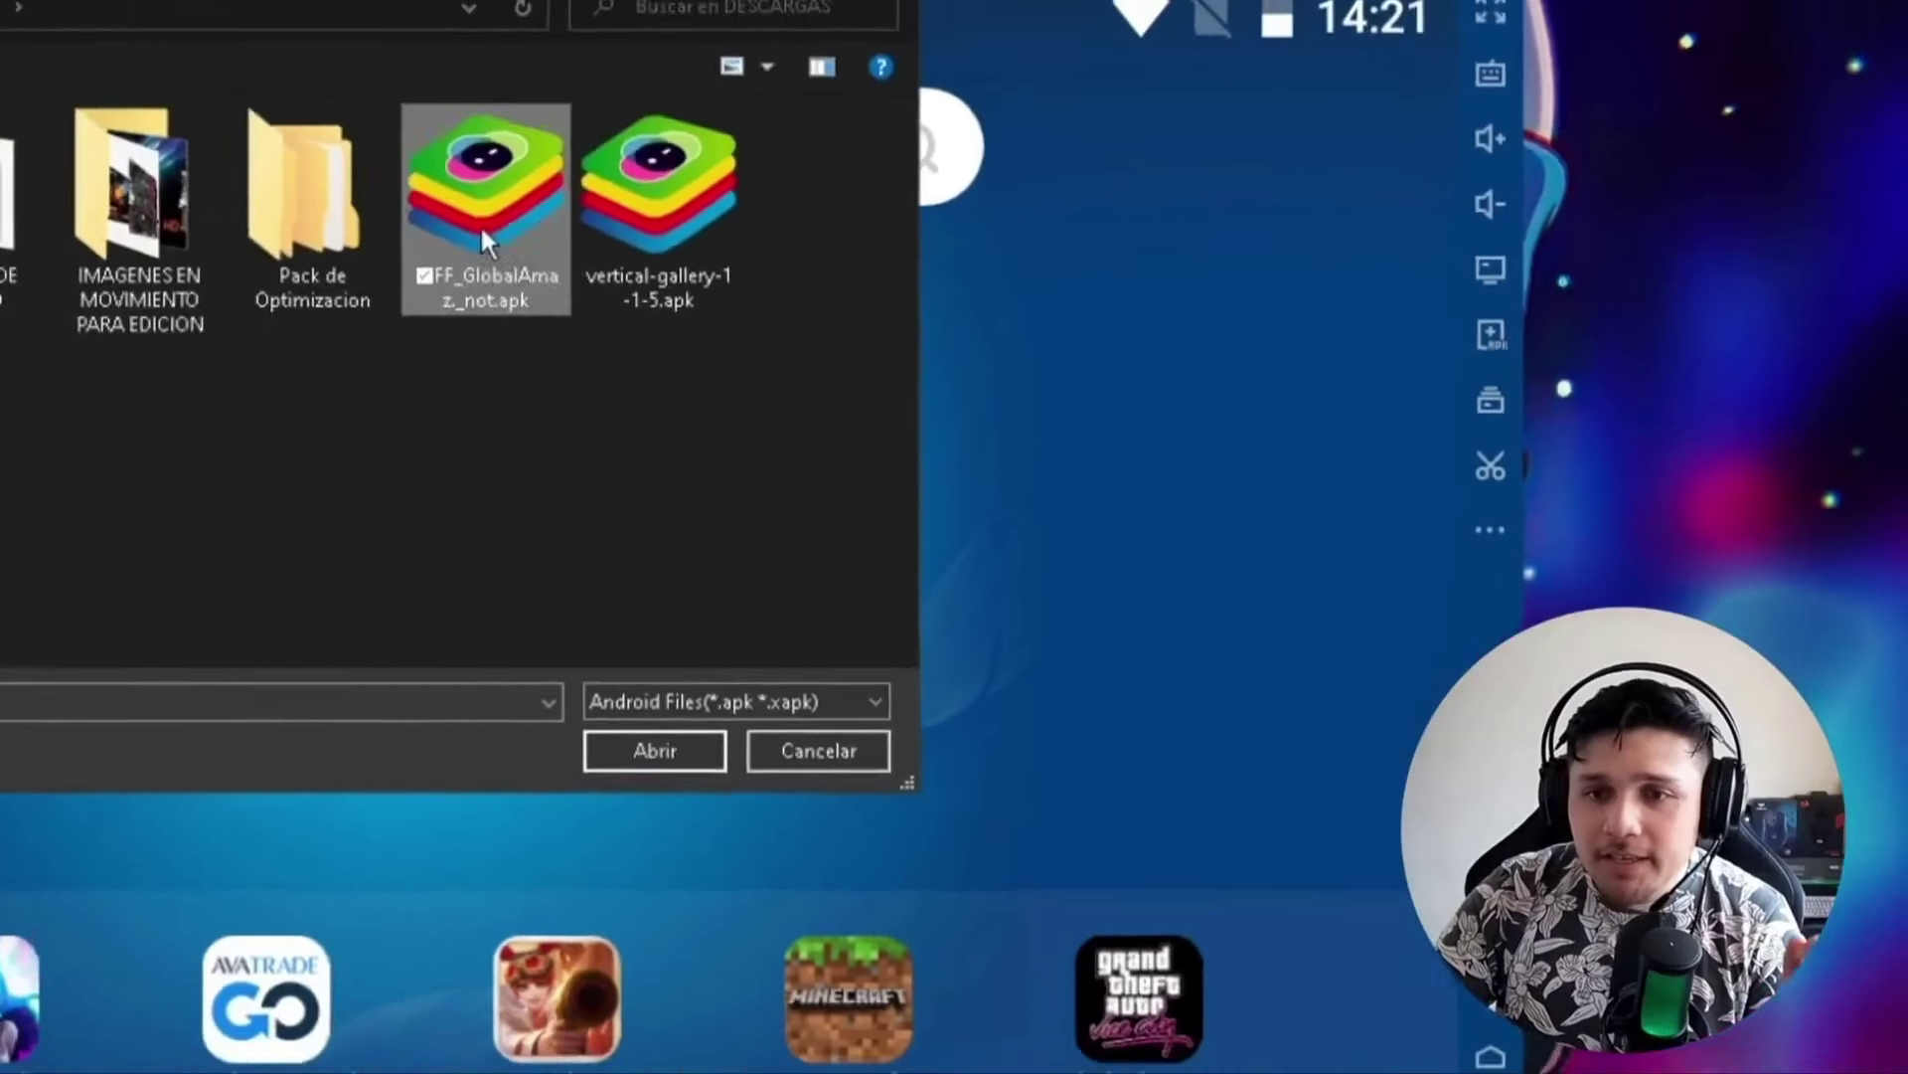
pyautogui.click(661, 750)
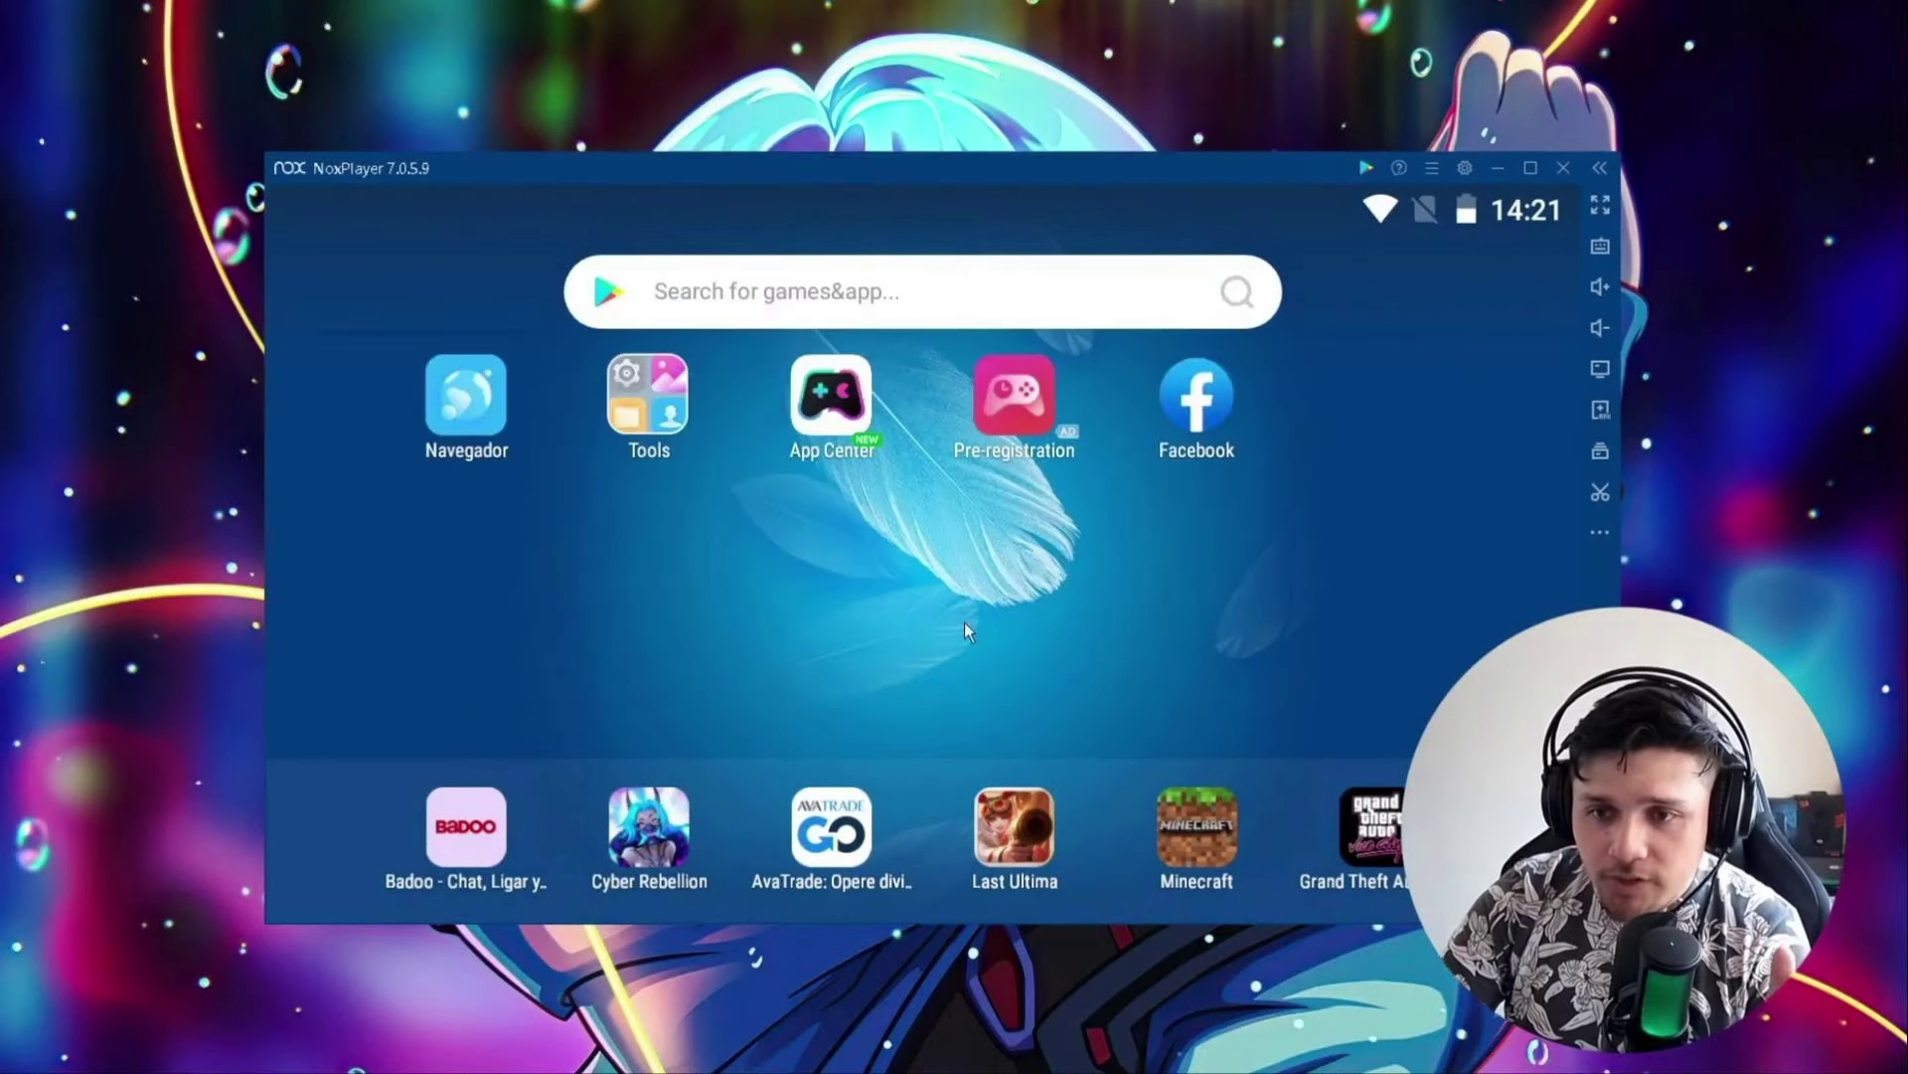
pyautogui.click(1390, 402)
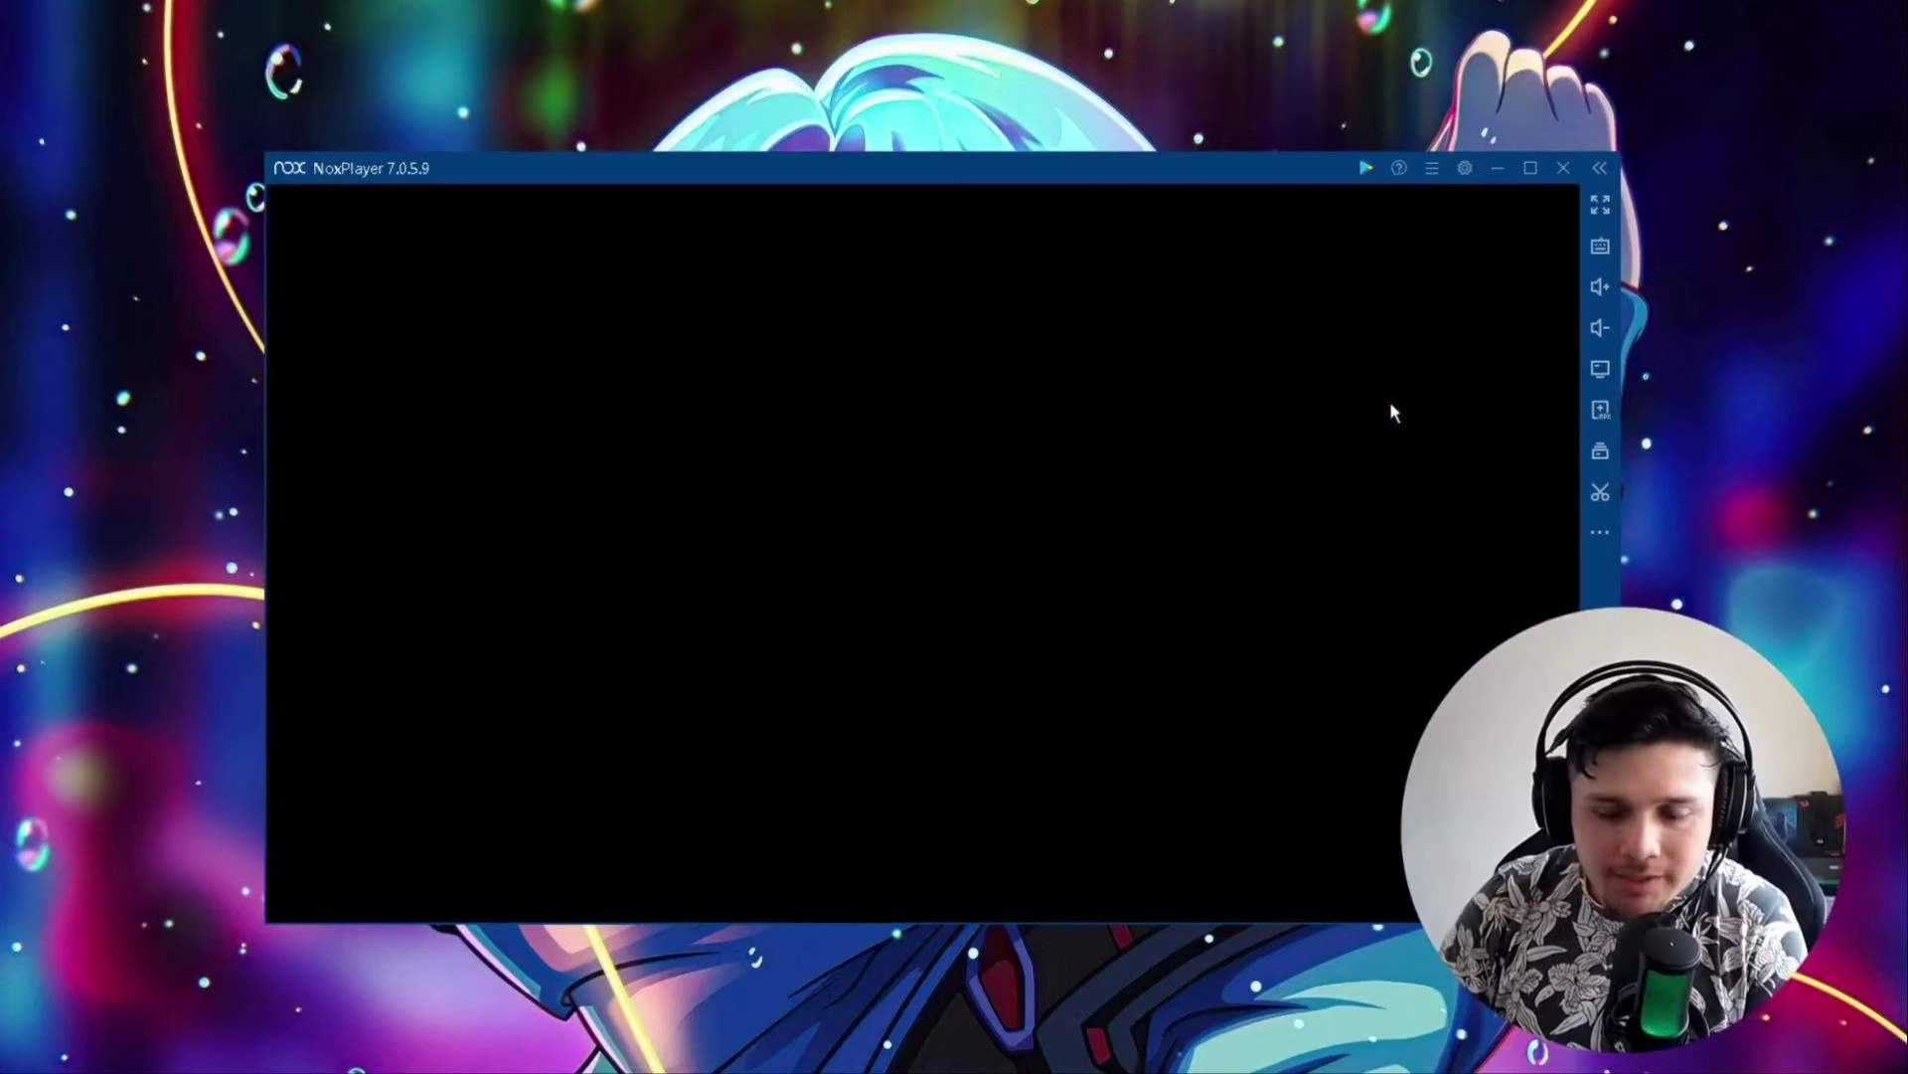
pyautogui.click(1449, 648)
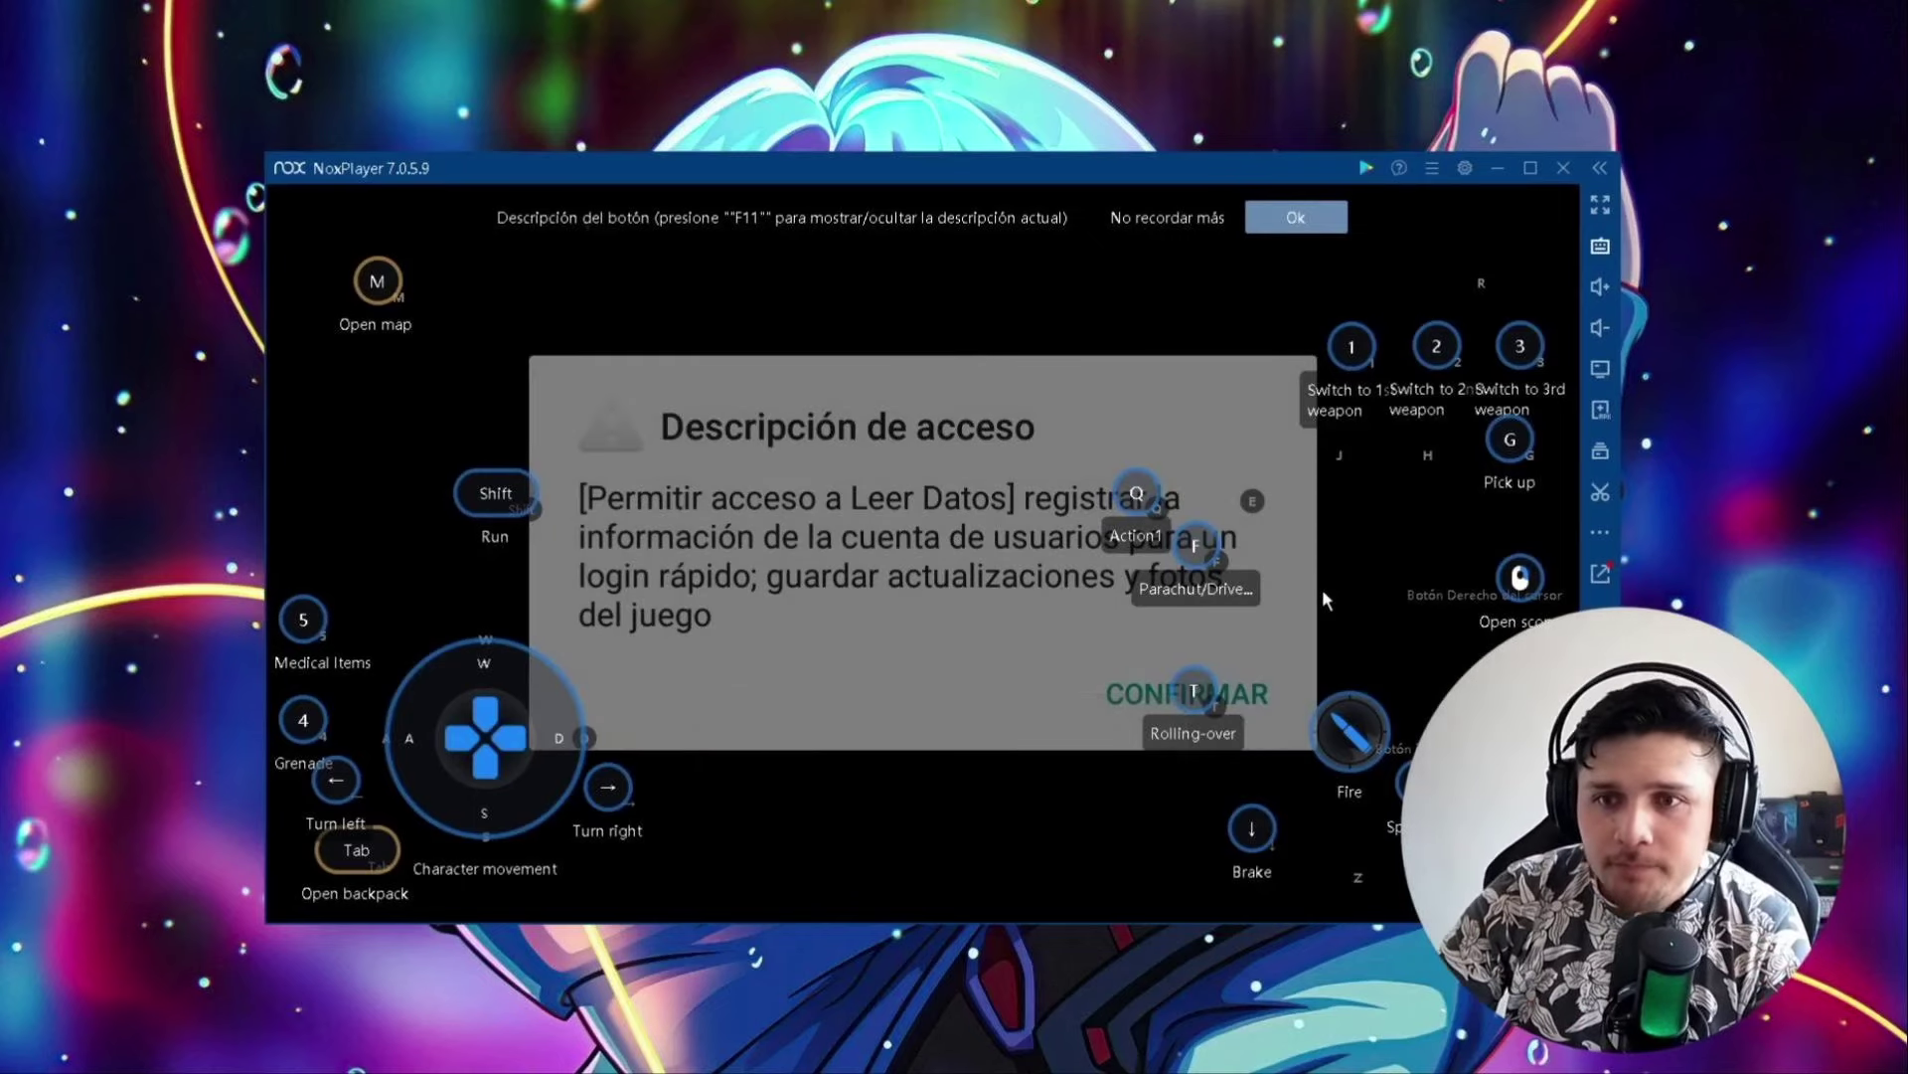
# - Grant Free Fire access to photos, media and files, and open its additional login options
pyautogui.press('F11')
pyautogui.click(1173, 692)
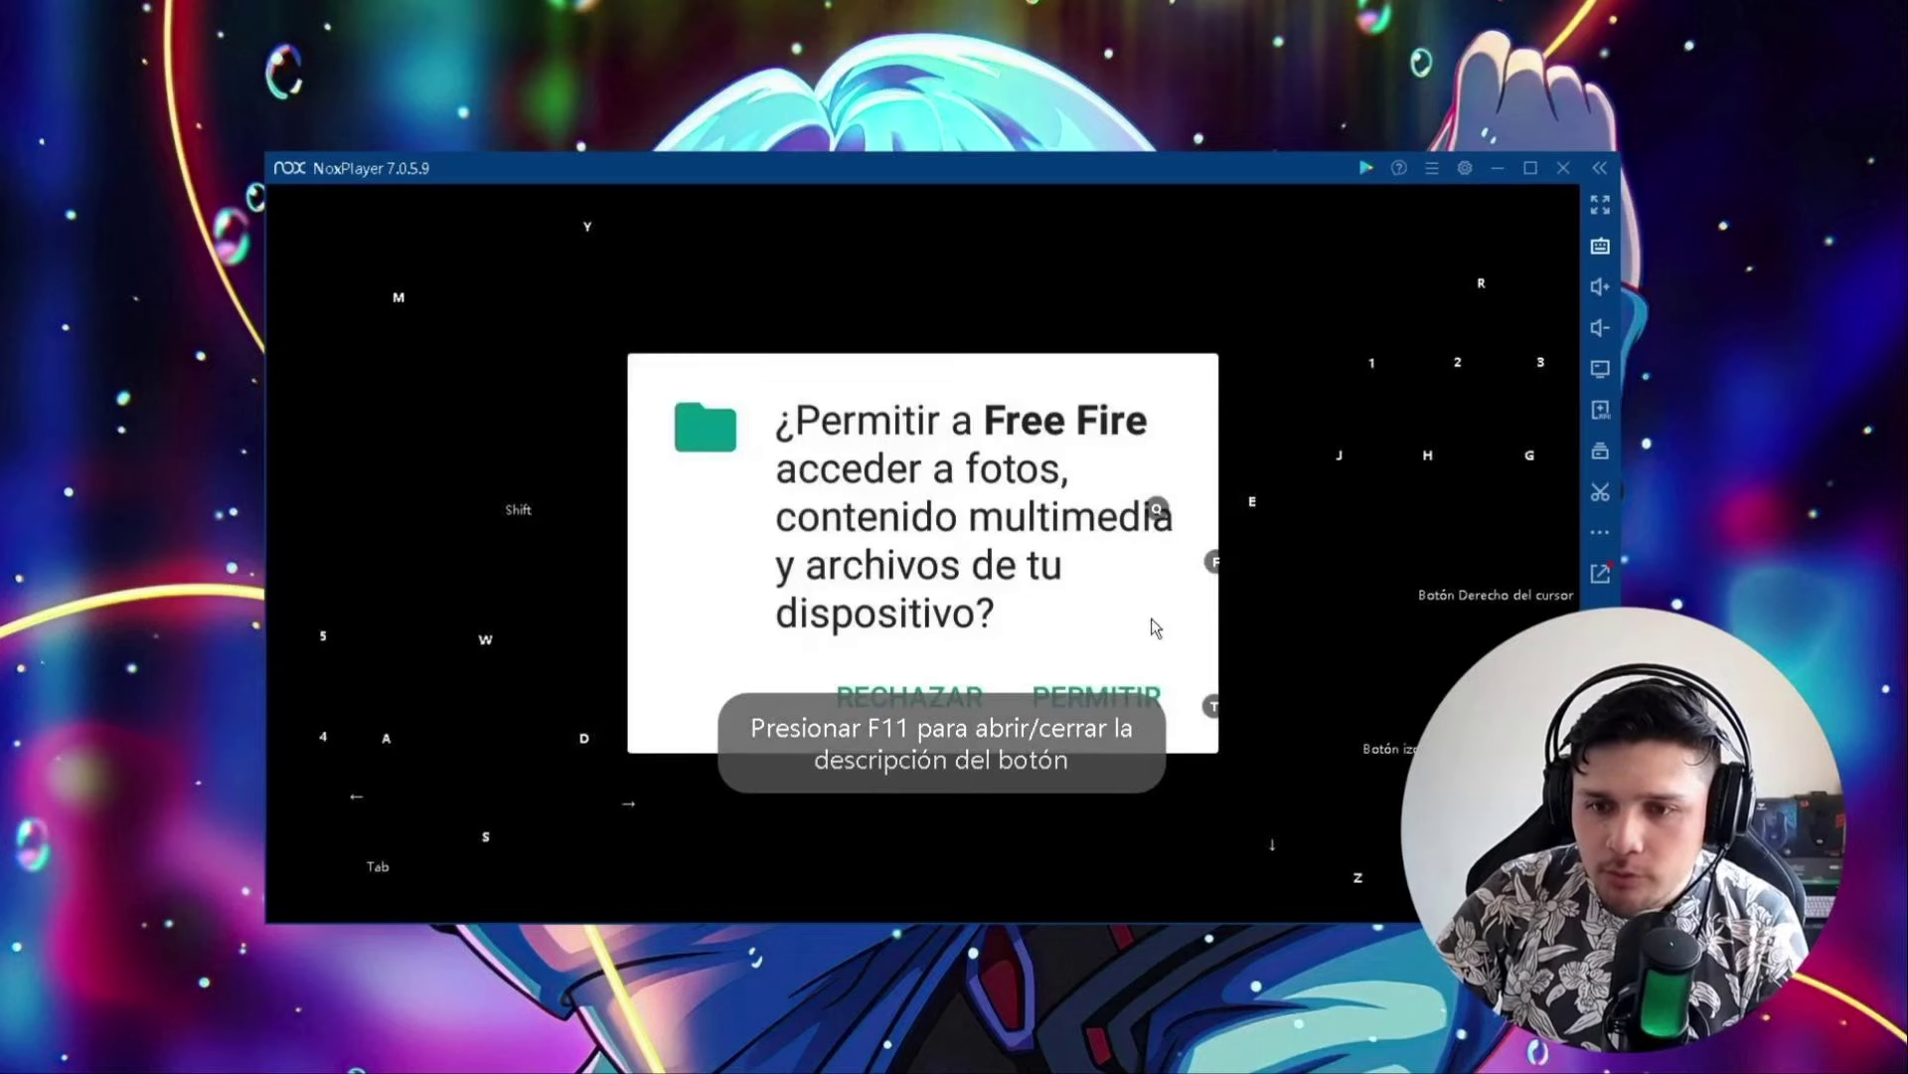
pyautogui.click(1143, 696)
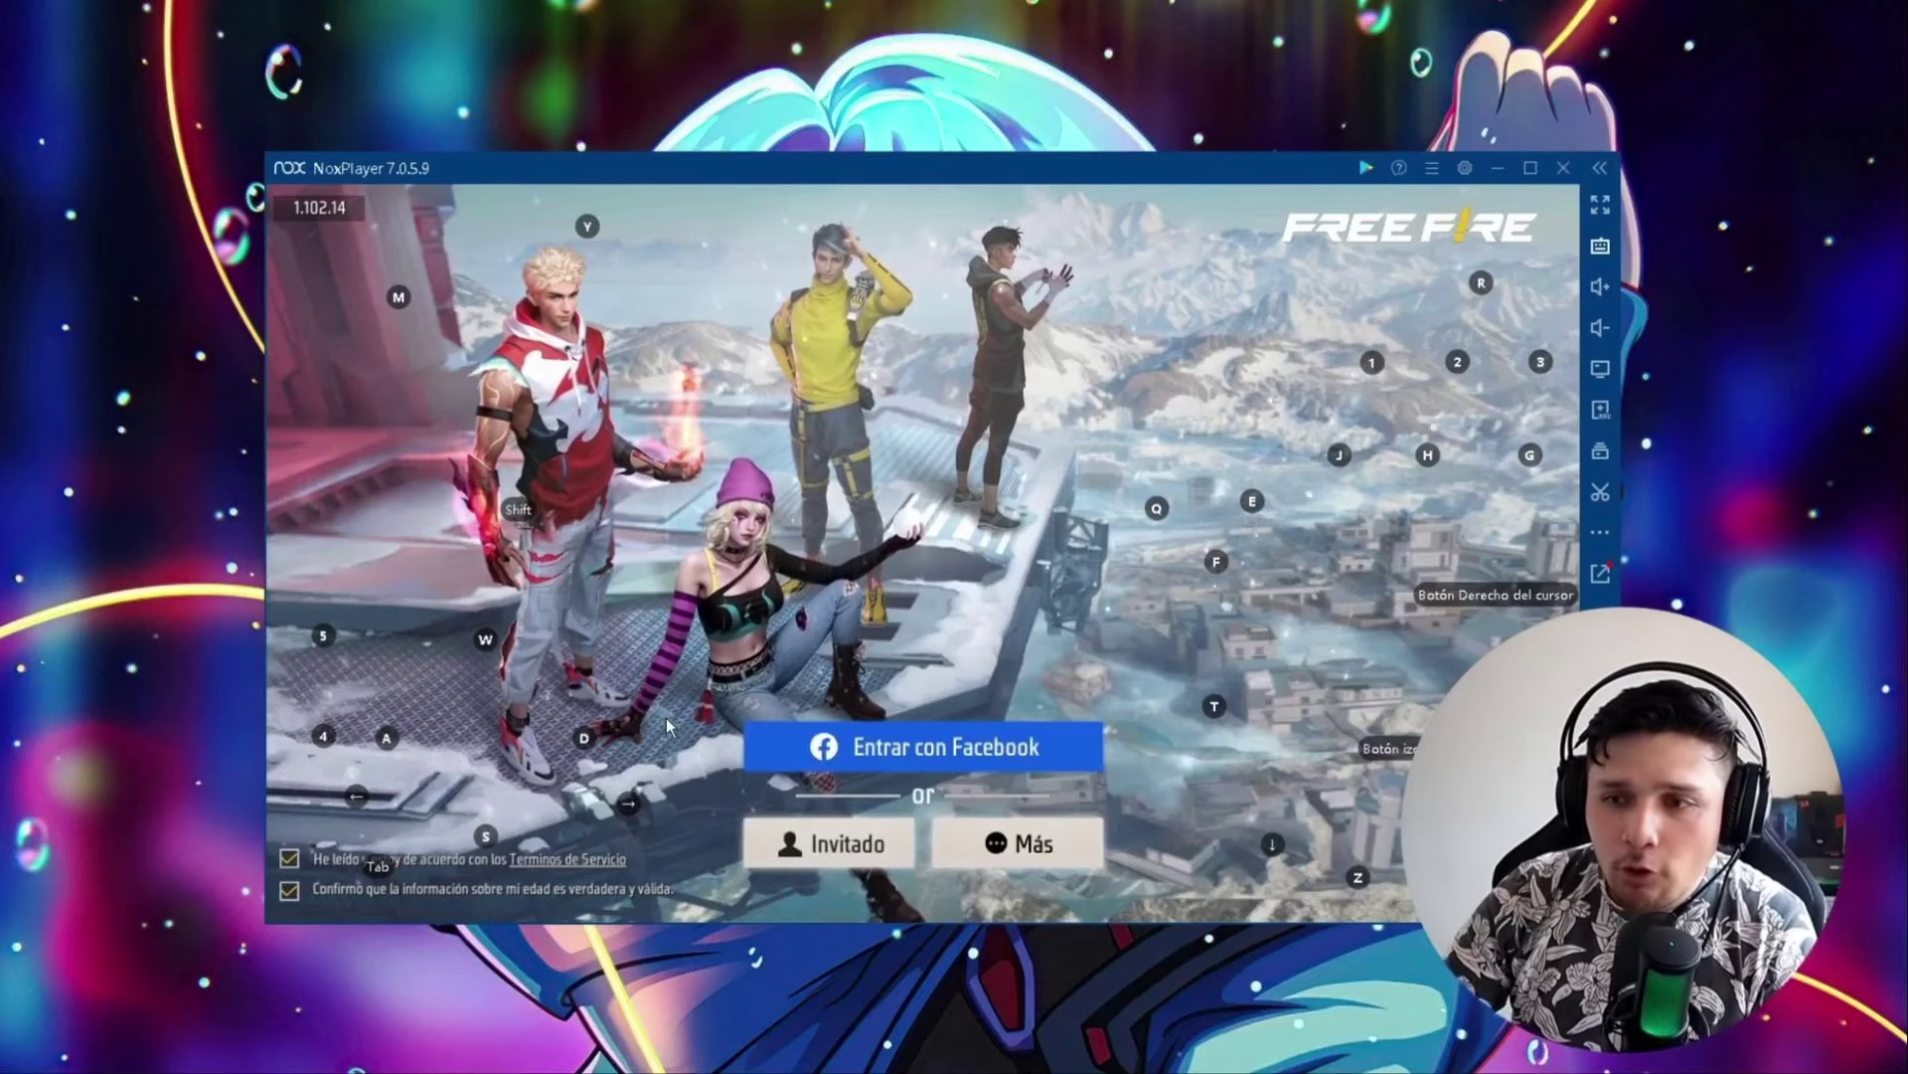
pyautogui.click(1018, 842)
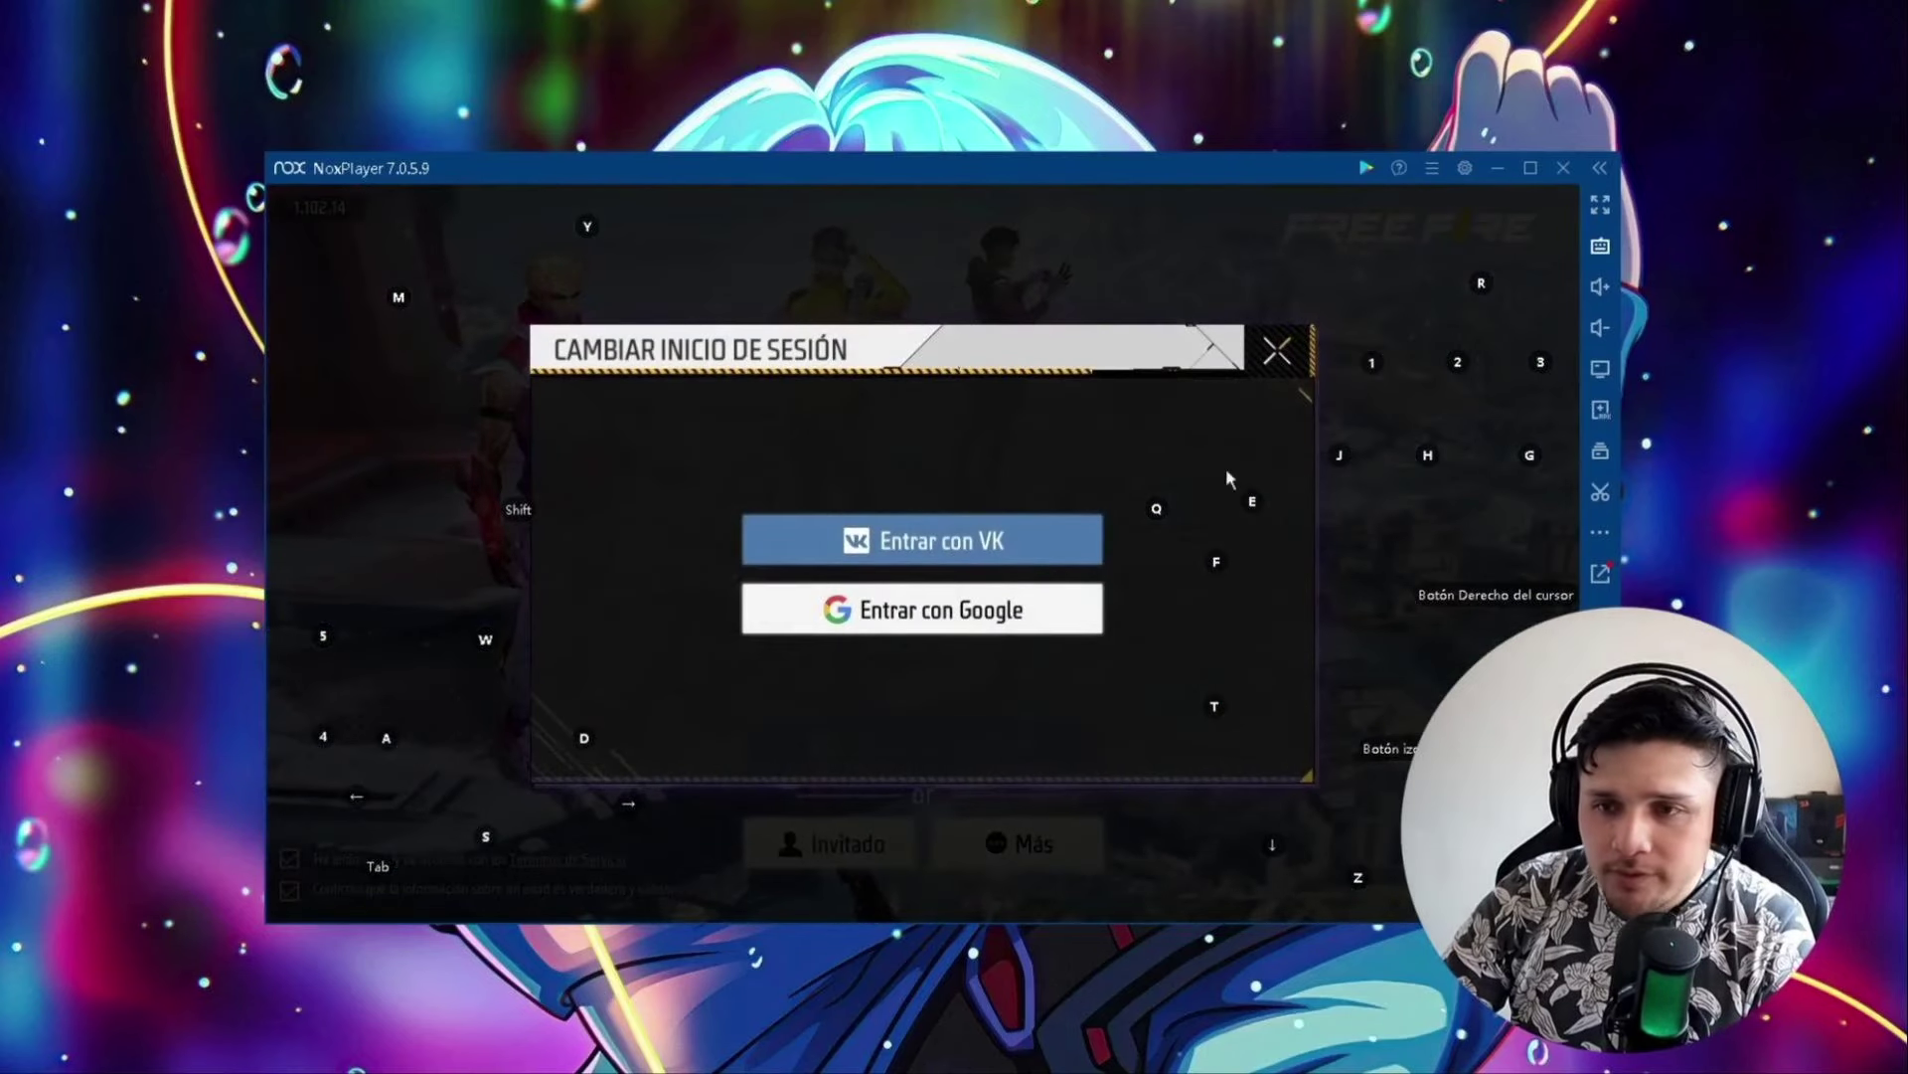
# - Close the additional login options, set Free Fire's General sensitivity to 0, and fine-tune the Mira de Punto Rojo sensitivity around 24
pyautogui.click(1277, 352)
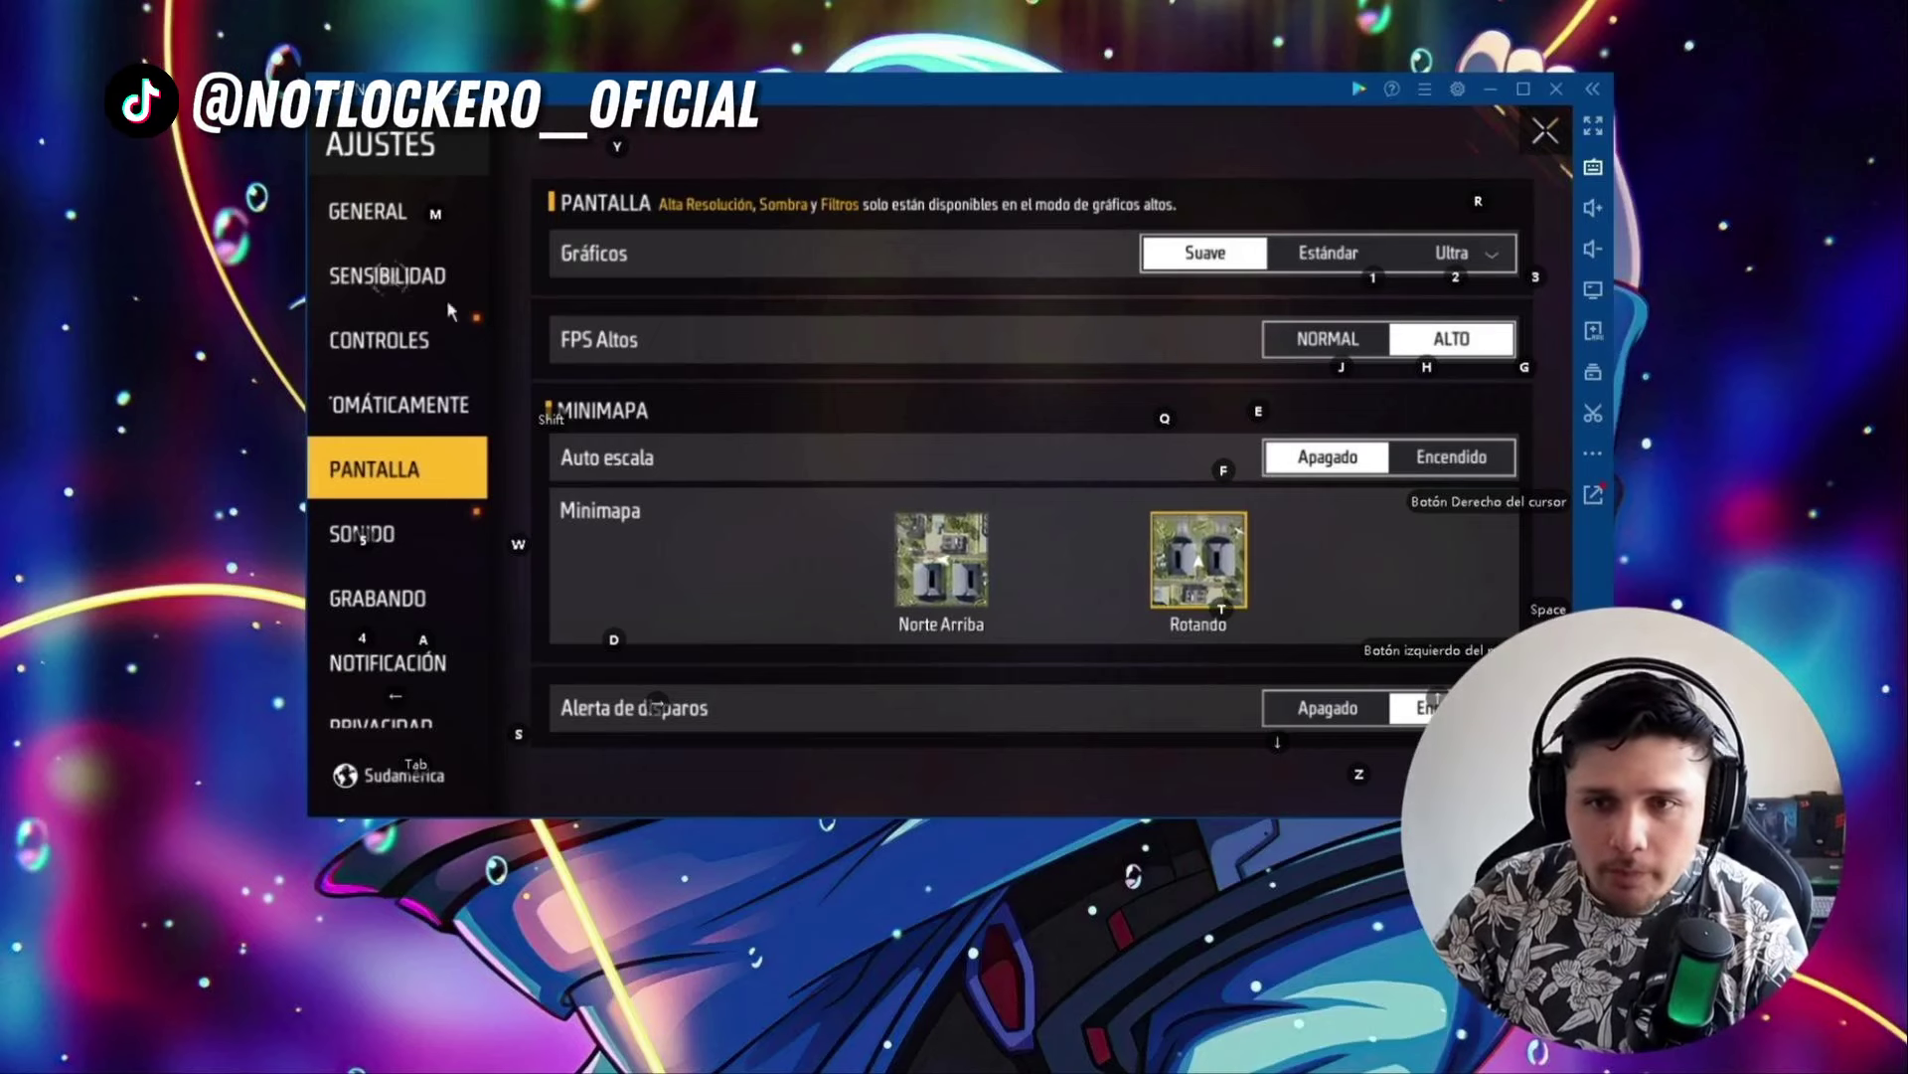
pyautogui.click(447, 298)
pyautogui.click(1009, 252)
pyautogui.click(1124, 307)
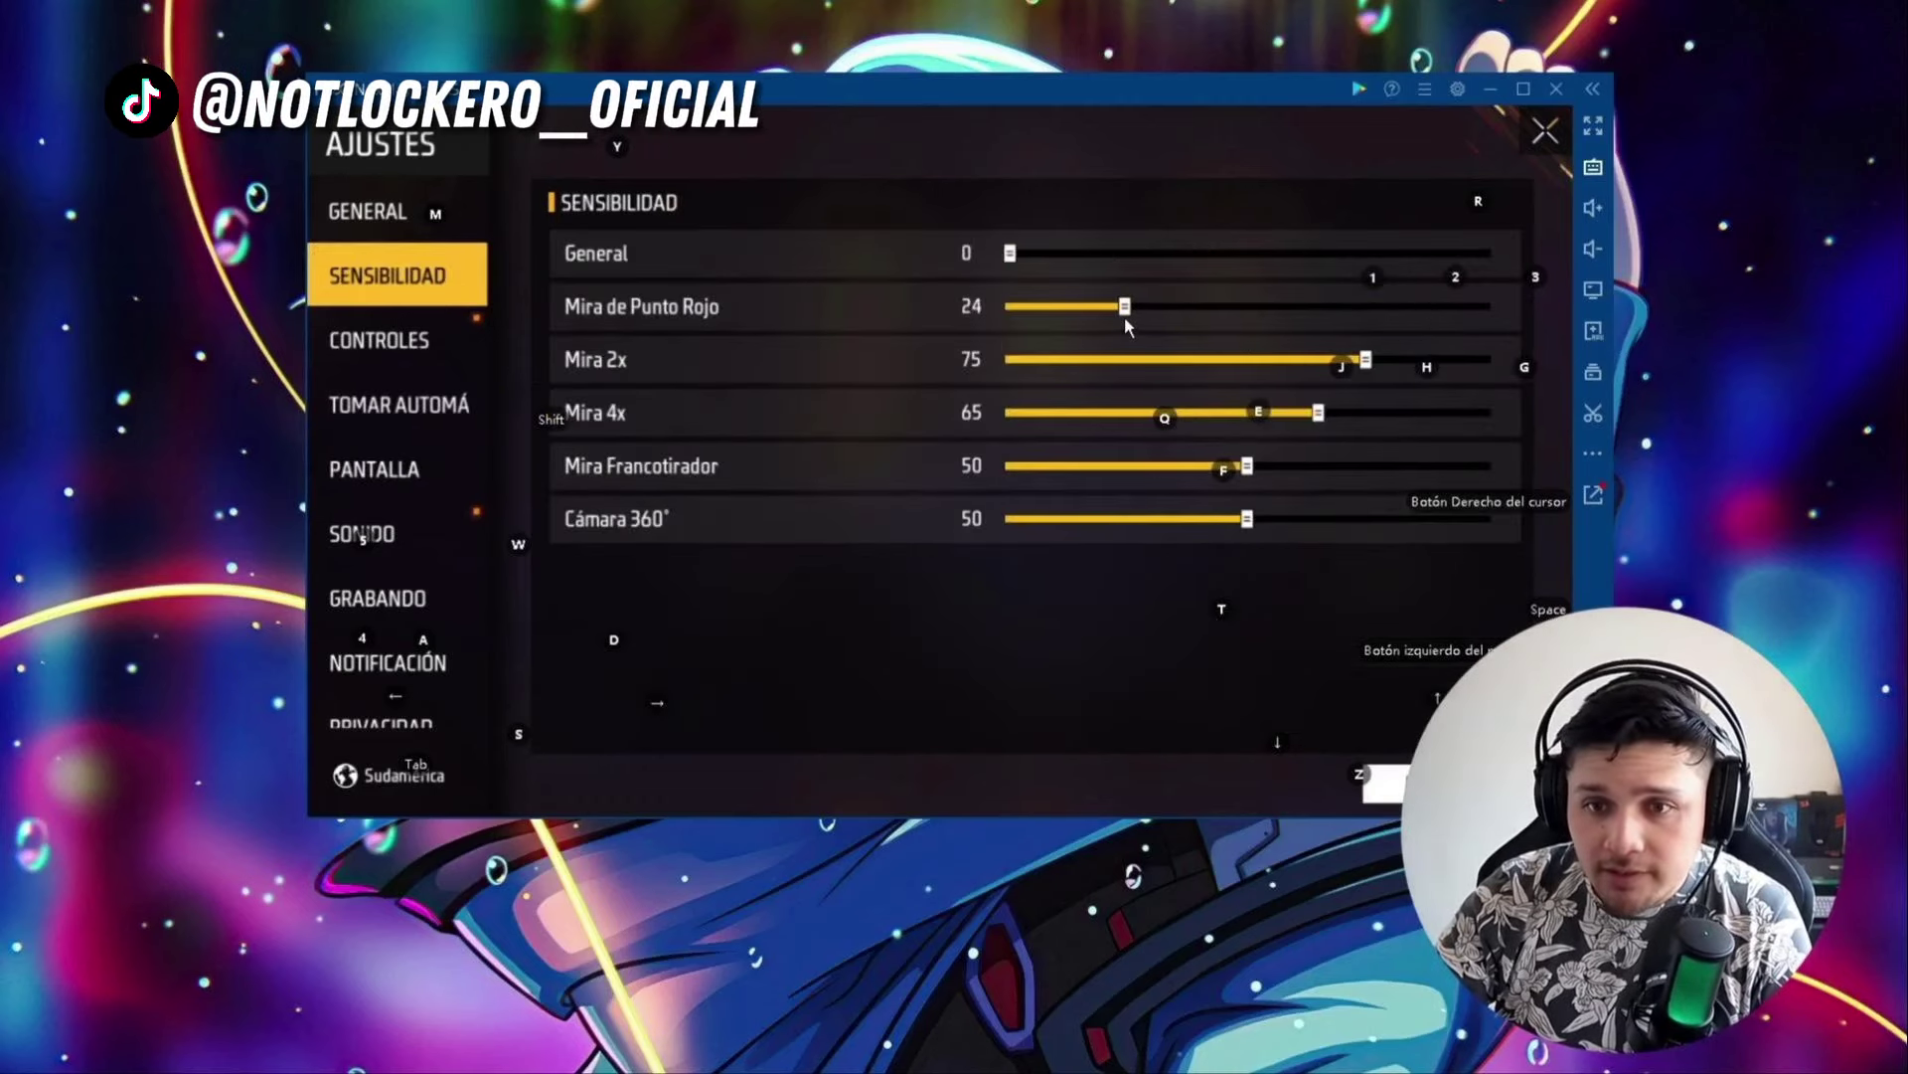
pyautogui.moveTo(1125, 316); pyautogui.dragTo(1137, 316)
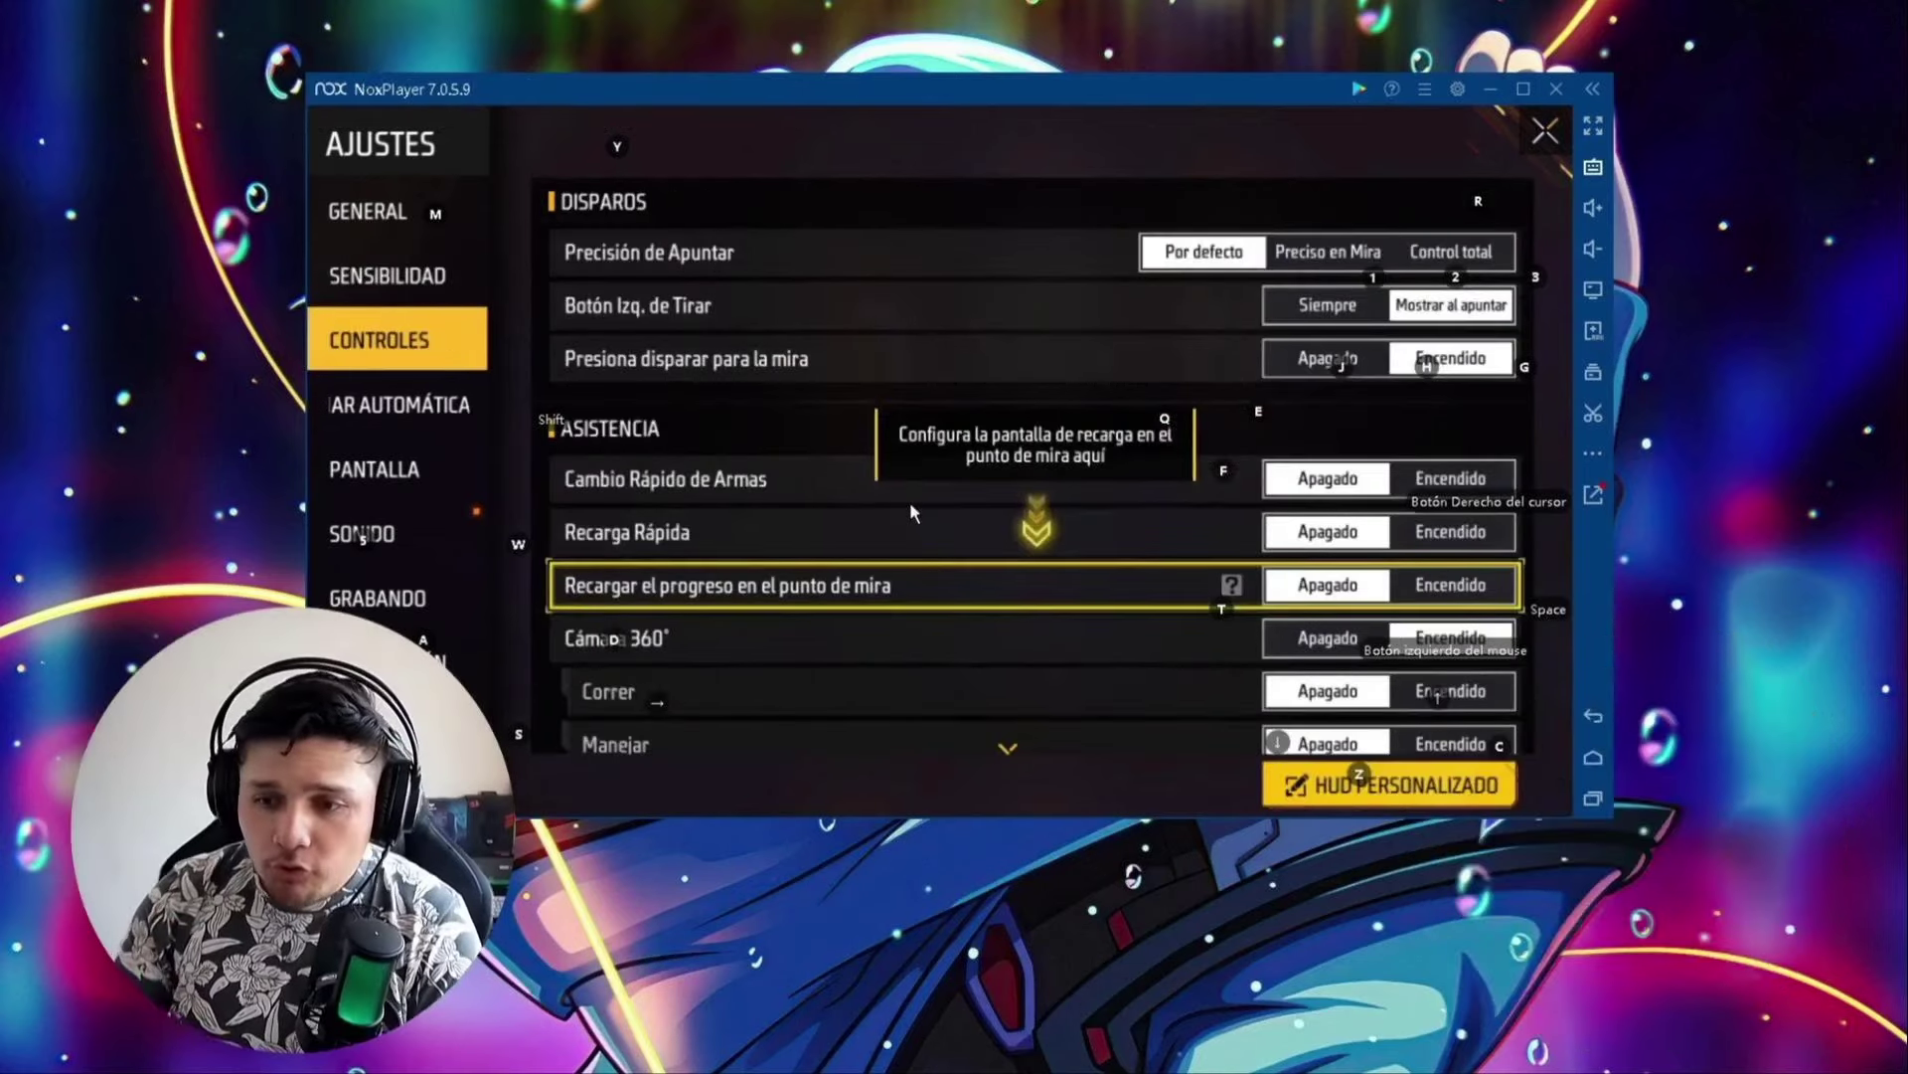
# - Open Free Fire's custom HUD editor and select the aiming button in Preset 1
pyautogui.click(1389, 785)
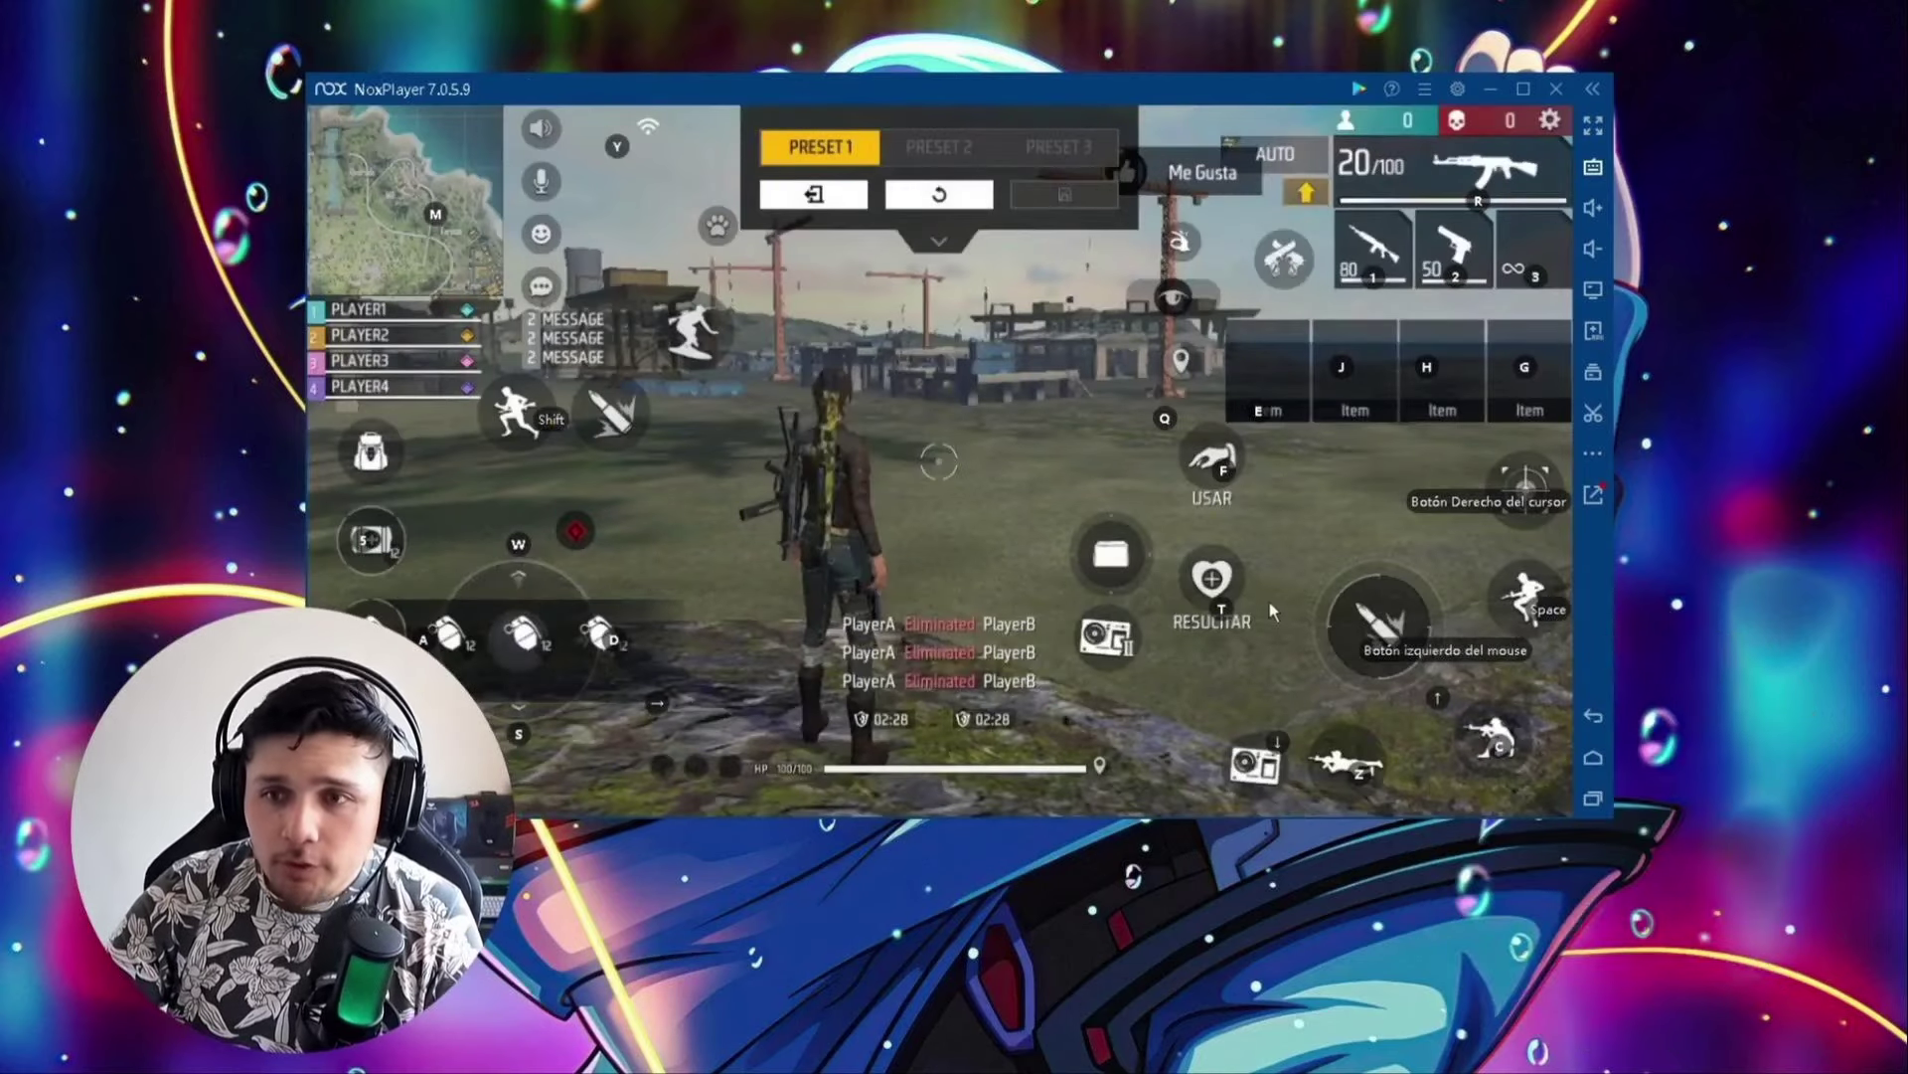
pyautogui.click(1508, 491)
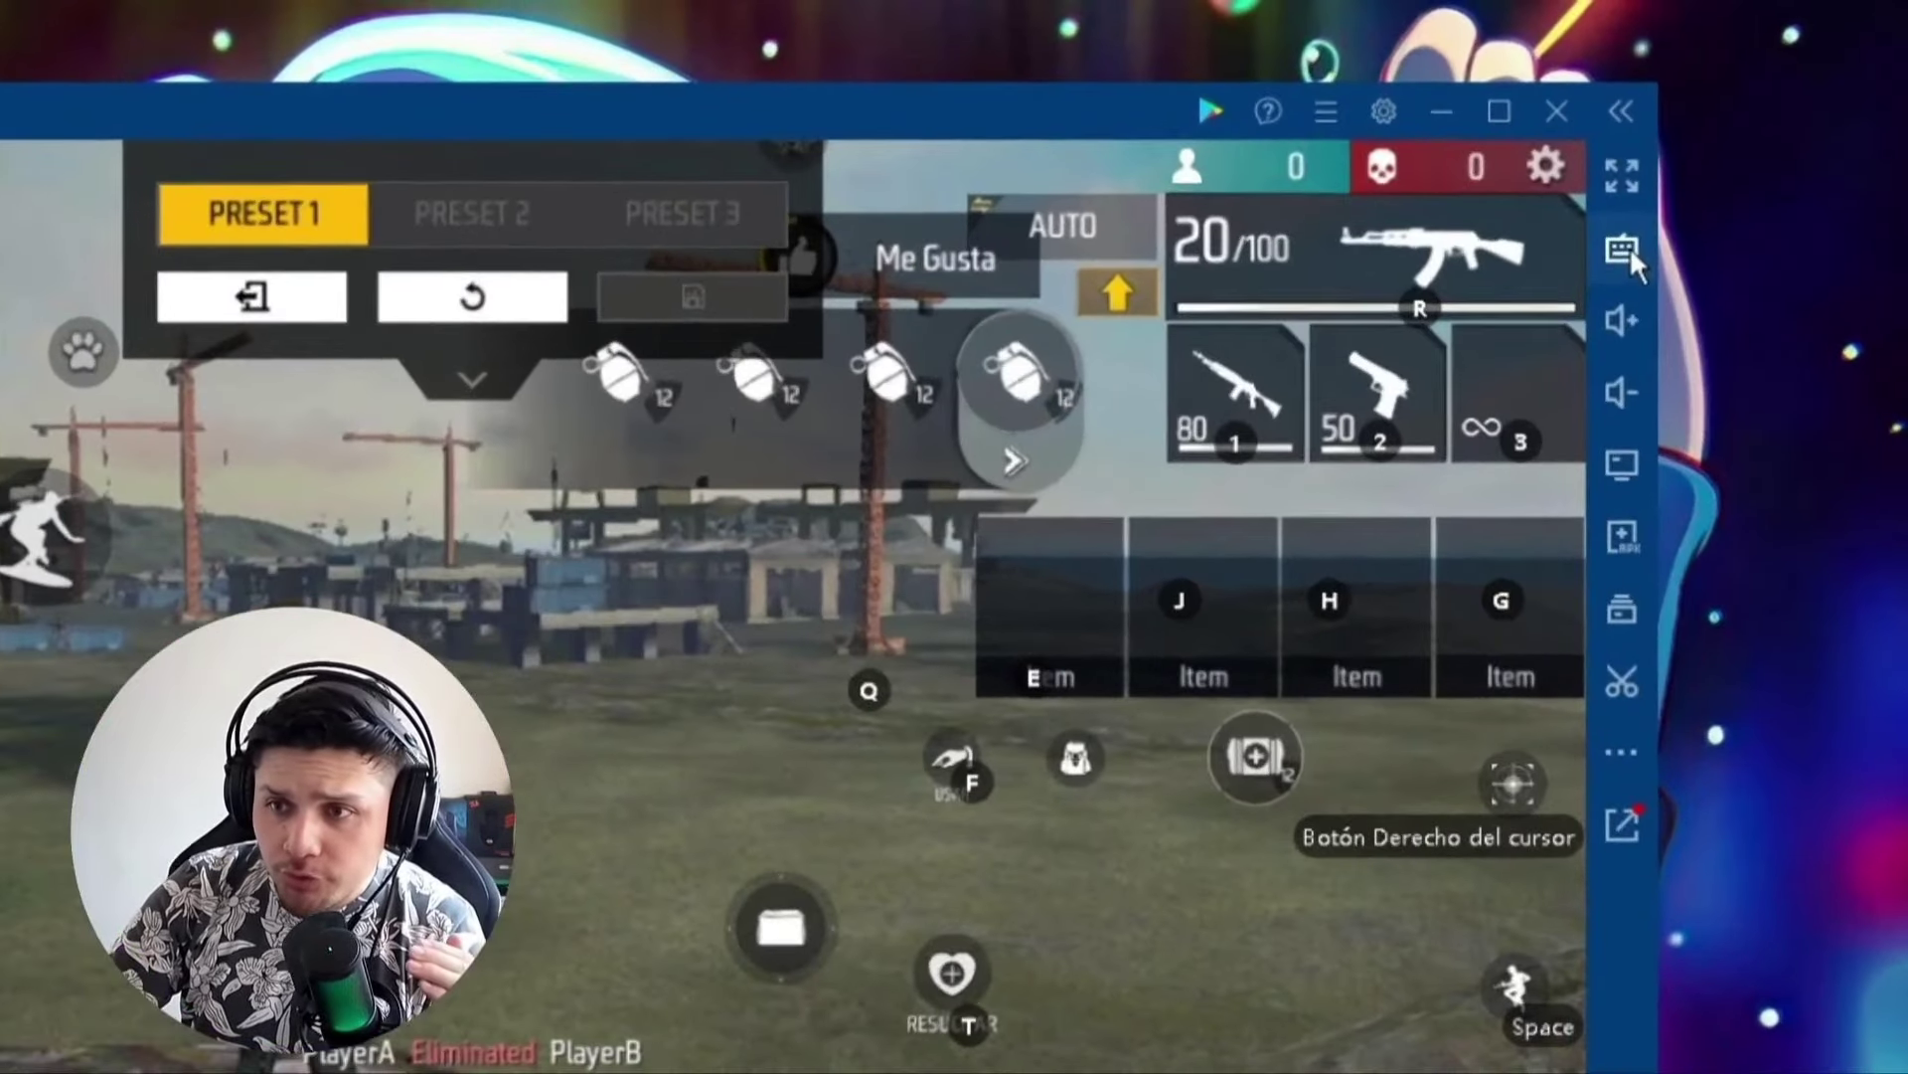
# - Open the emulator's keyboard mapping editor and delete the WASD D-pad from the Advanced Key Mapping scheme
pyautogui.click(1693, 164)
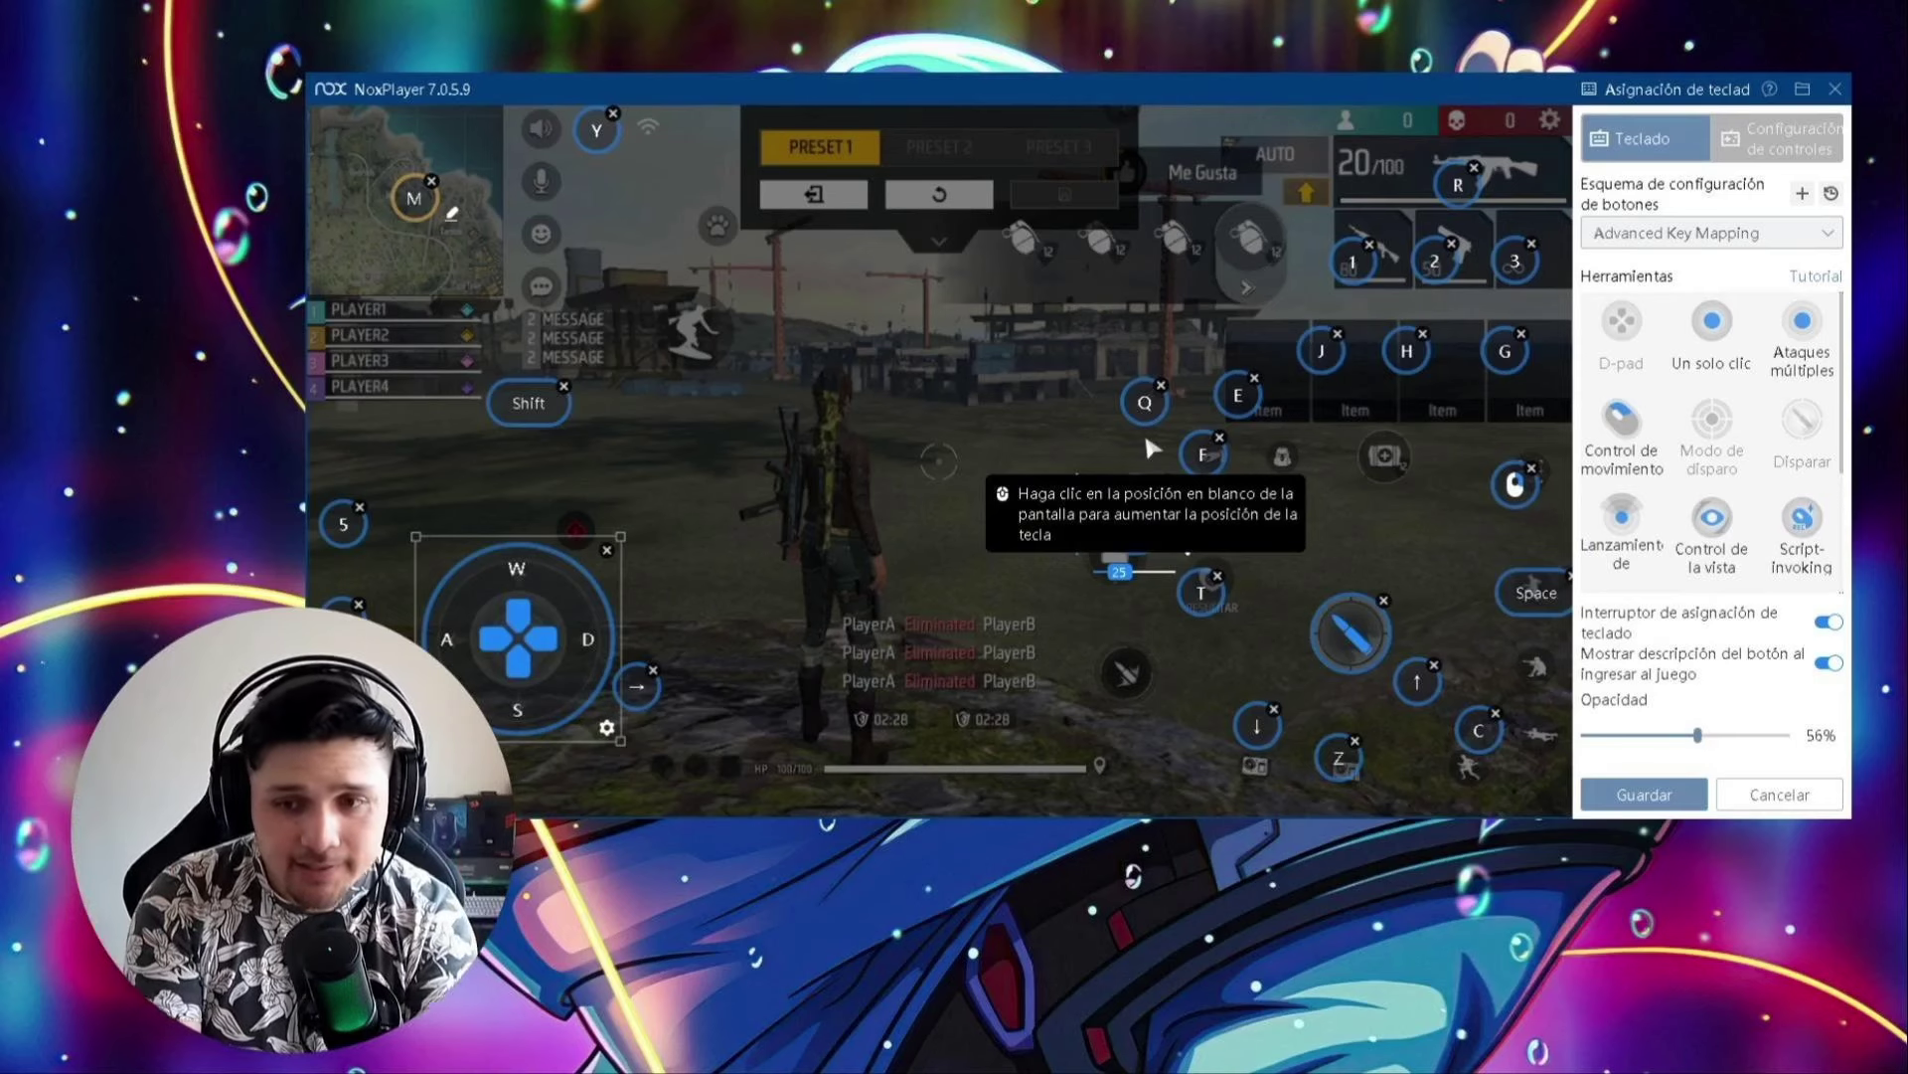
pyautogui.click(1106, 472)
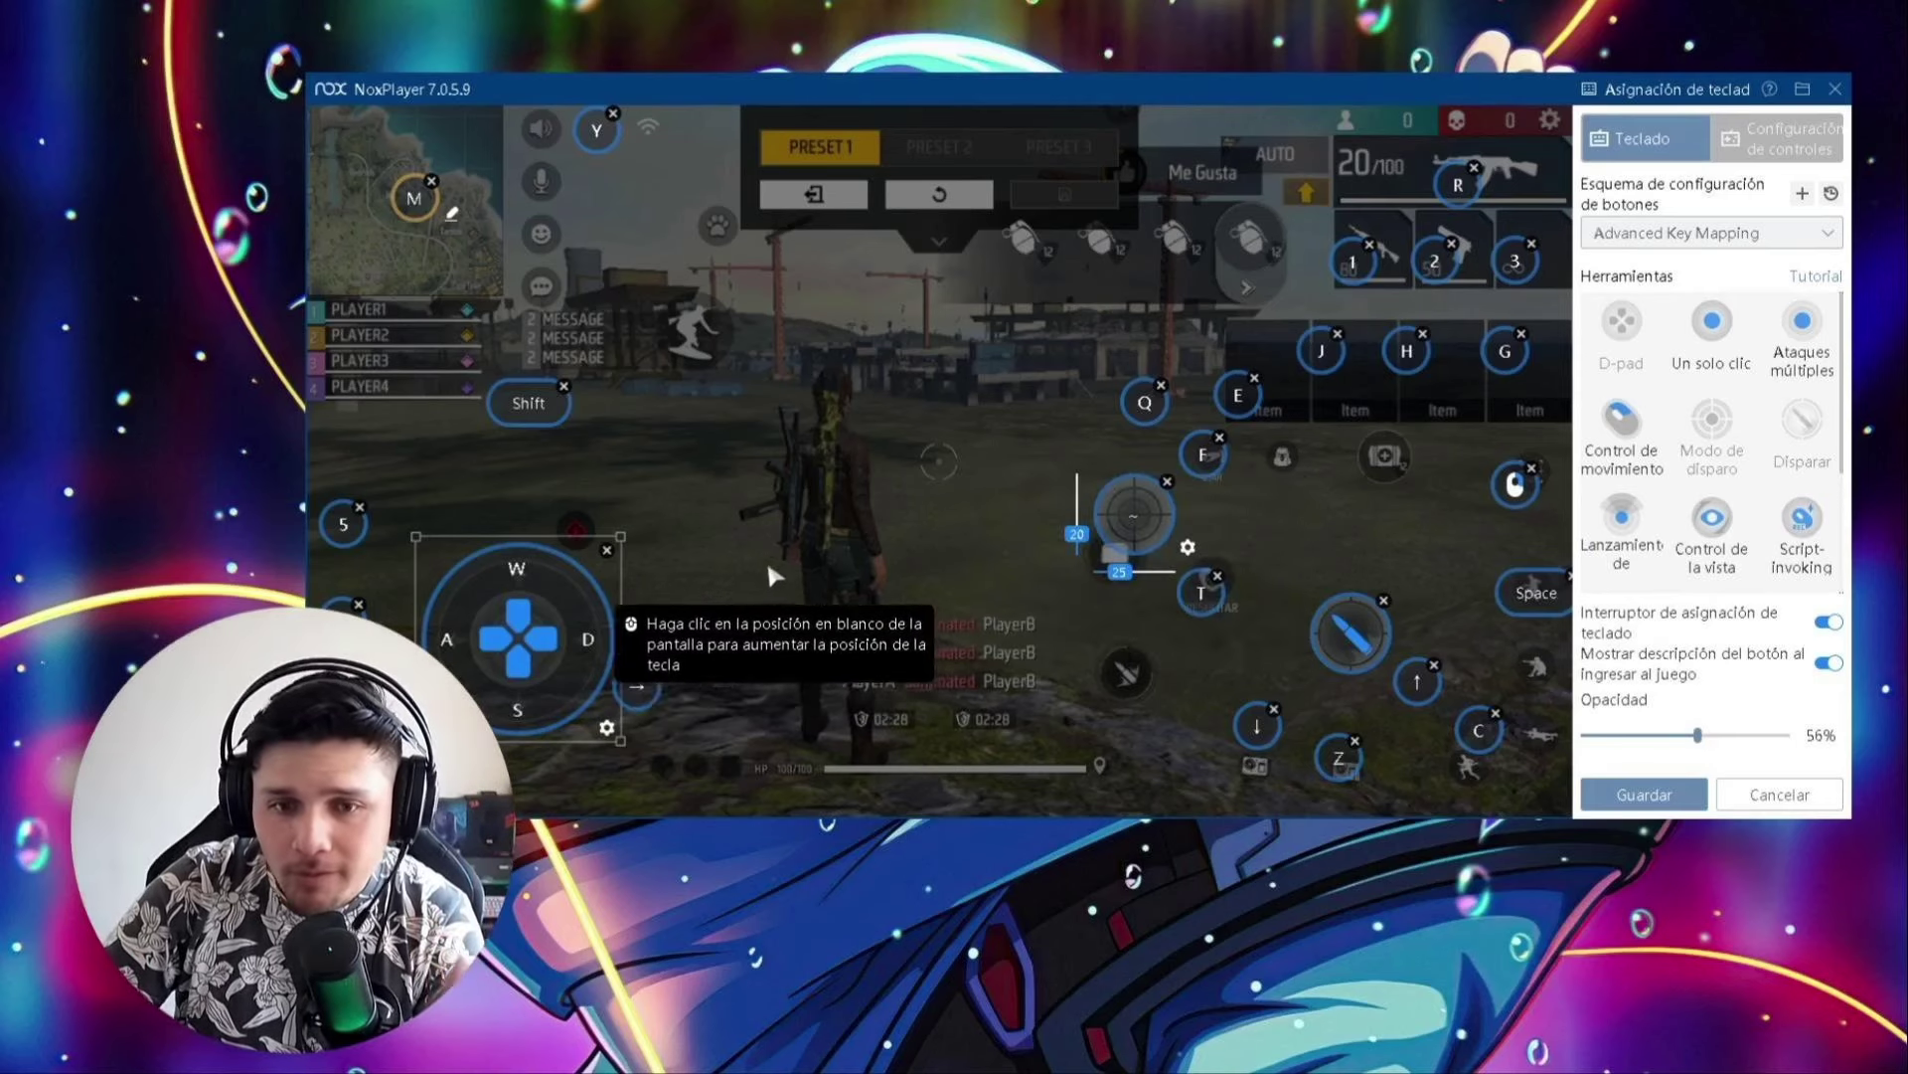
pyautogui.click(606, 550)
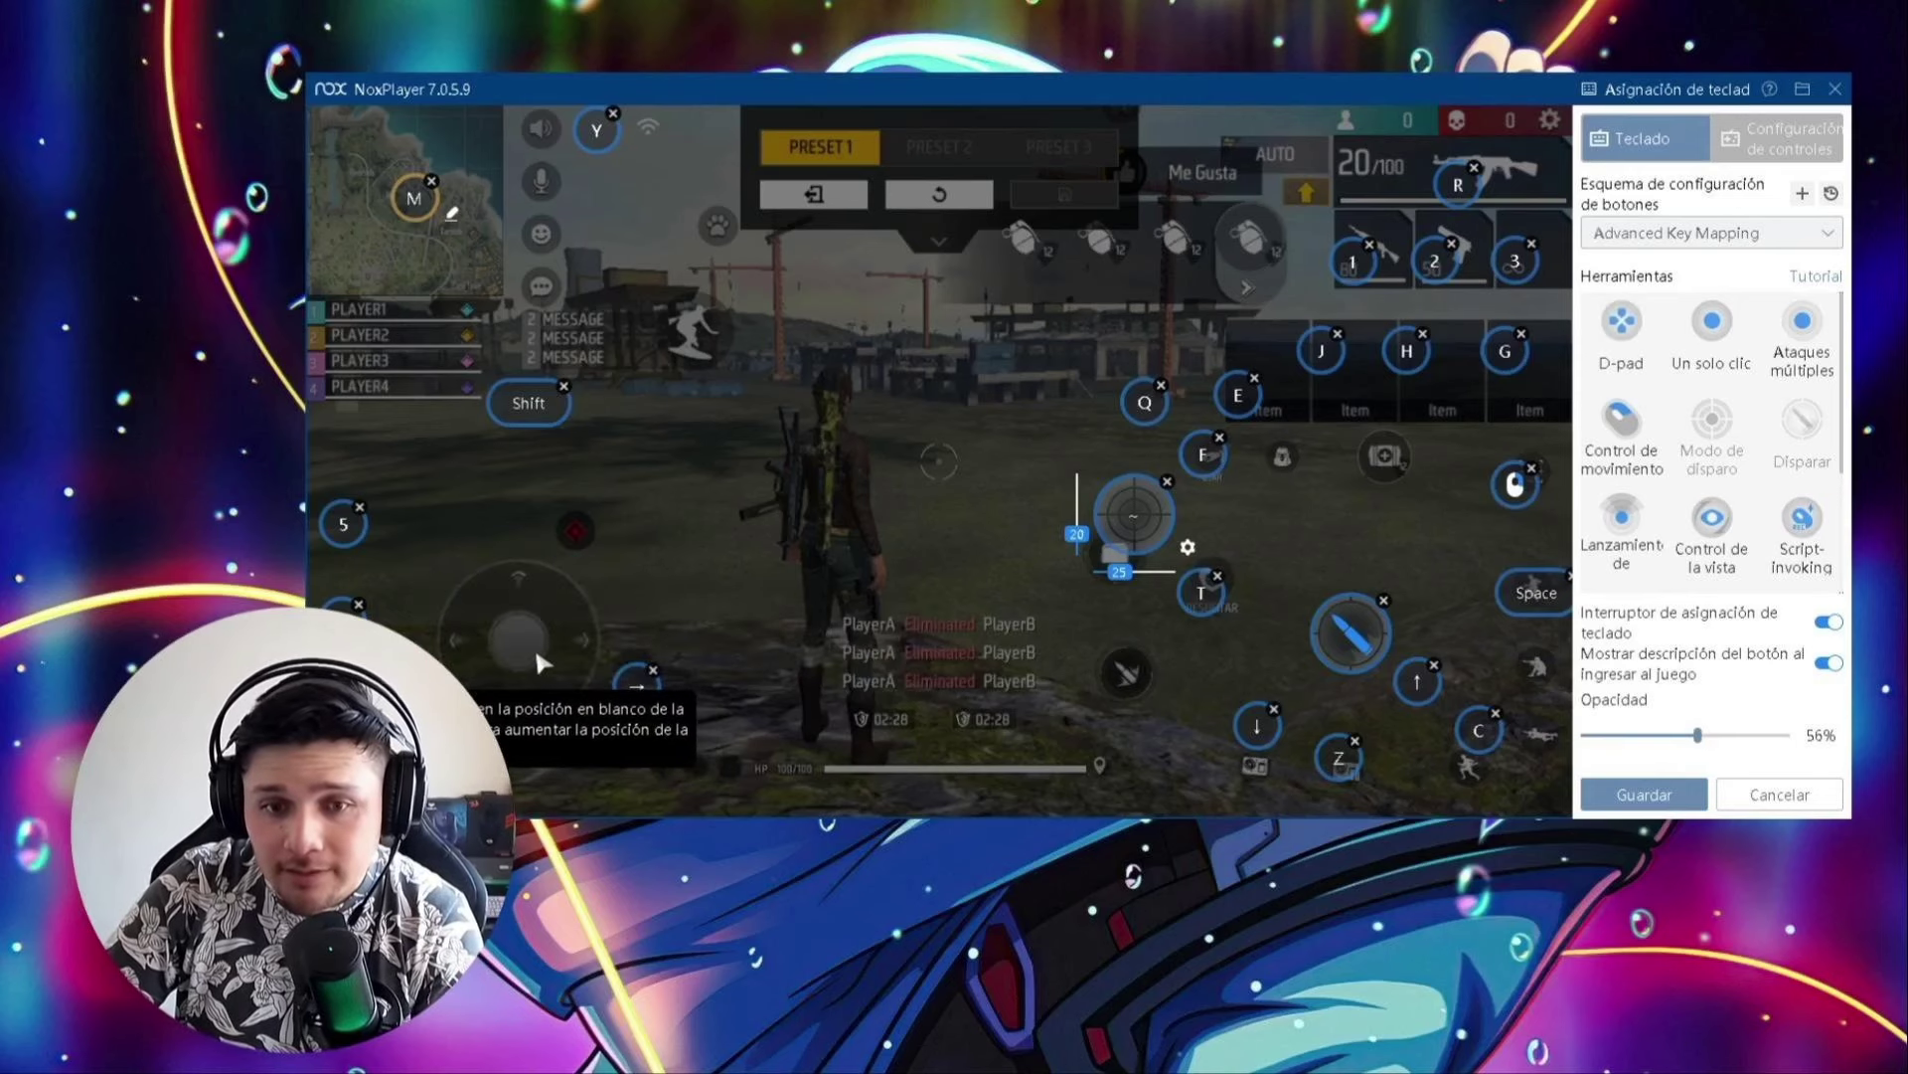